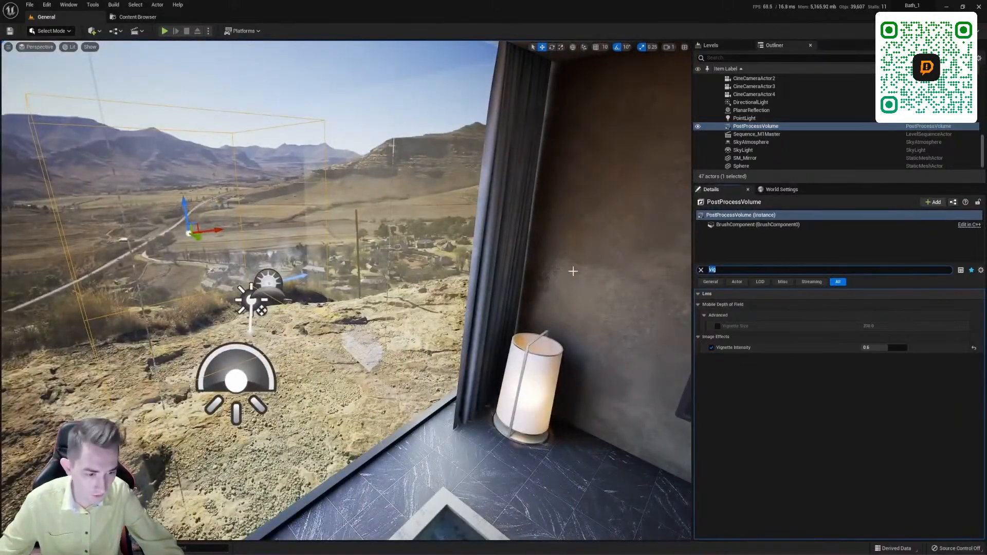
Filter the post process volume's properties by "refle" and examine the reflection method options and the reflections around the room.
{"action": "type", "text": "refle"}
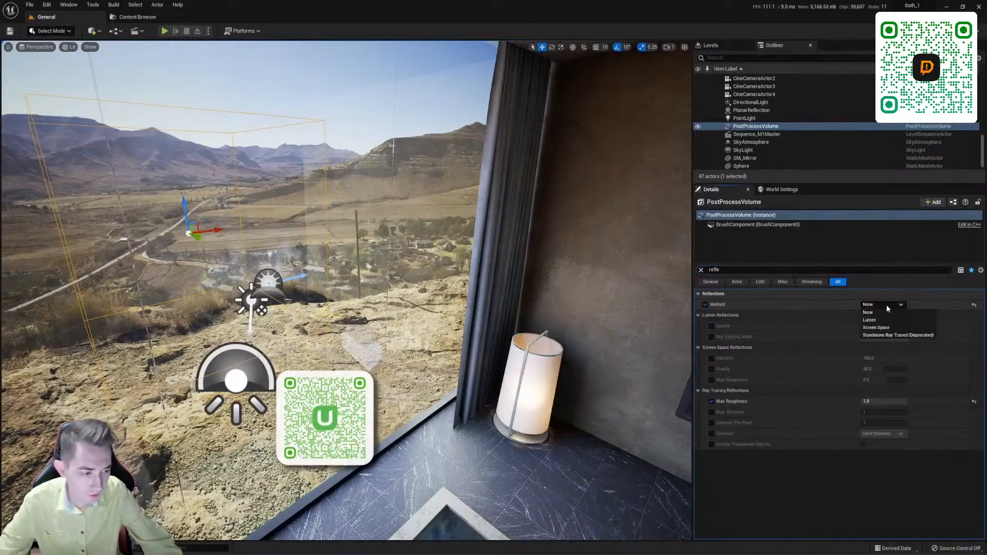
{"action": "left_click", "coordinate": [887, 305]}
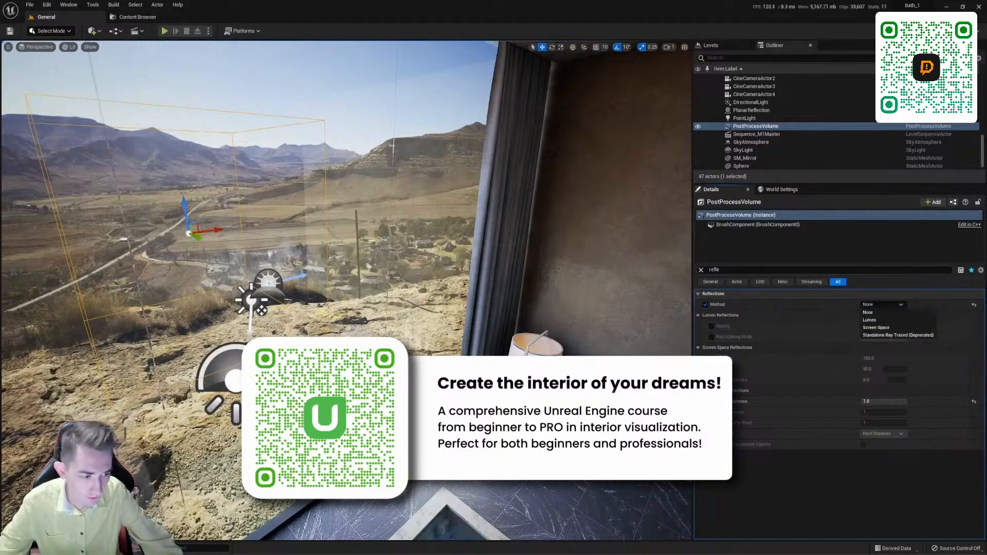
{"action": "right_click_drag", "start_coordinate": [346, 247], "coordinate": [153, 243]}
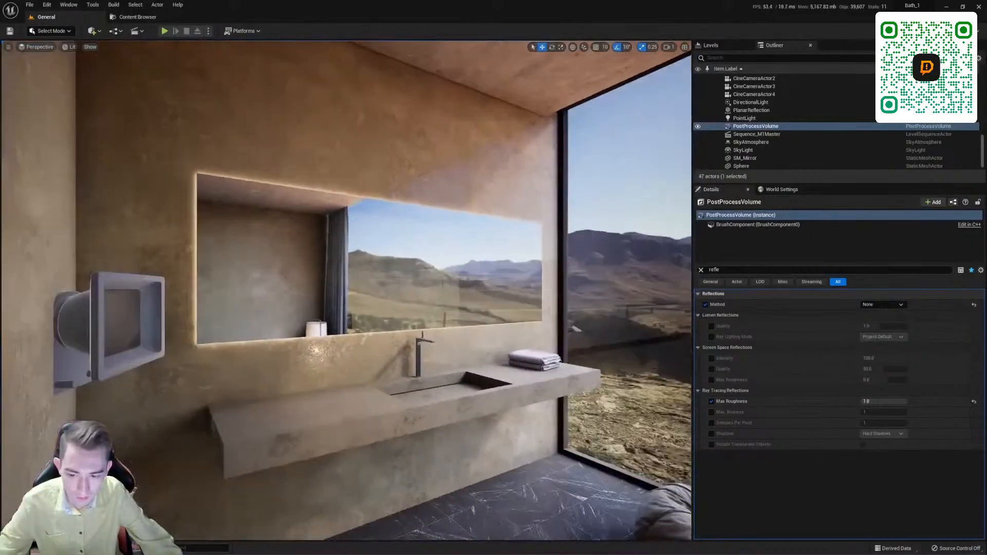
{"action": "right_click_drag", "start_coordinate": [303, 225], "coordinate": [472, 344]}
{"action": "right_click_drag", "start_coordinate": [386, 207], "coordinate": [379, 208]}
{"action": "key", "text": "a"}
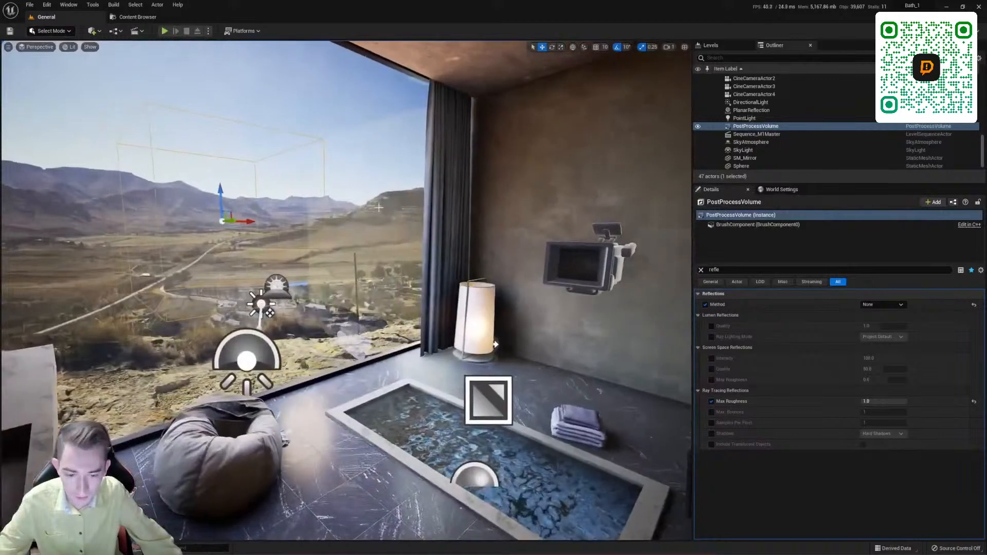
{"action": "left_click", "coordinate": [875, 305]}
{"action": "left_click", "coordinate": [875, 305]}
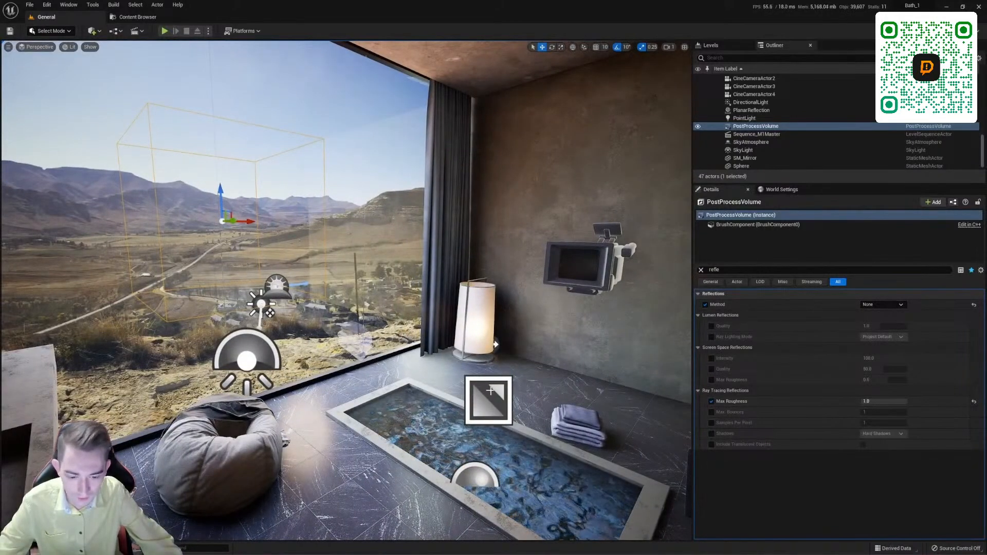
Find Box Reflection Capture among the visual effects actors, then select the existing one above the pool and raise it to about Z 84.
{"action": "left_click", "coordinate": [92, 31]}
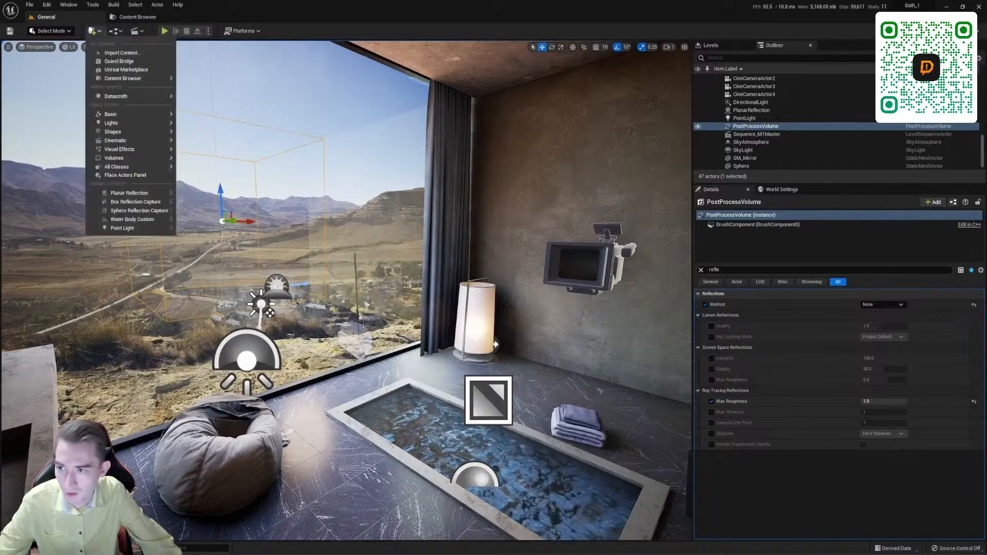
{"action": "mouse_move", "coordinate": [141, 125]}
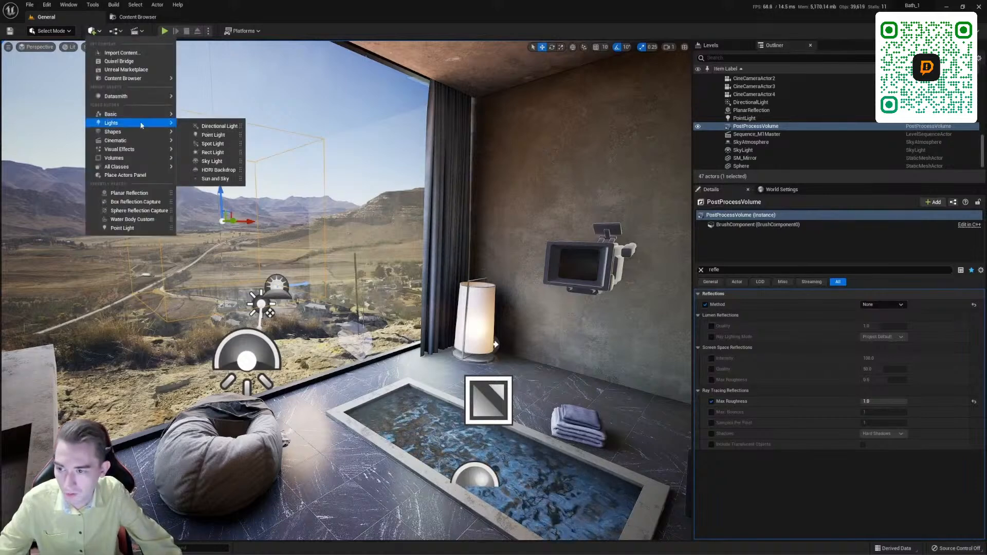
{"action": "mouse_move", "coordinate": [136, 149]}
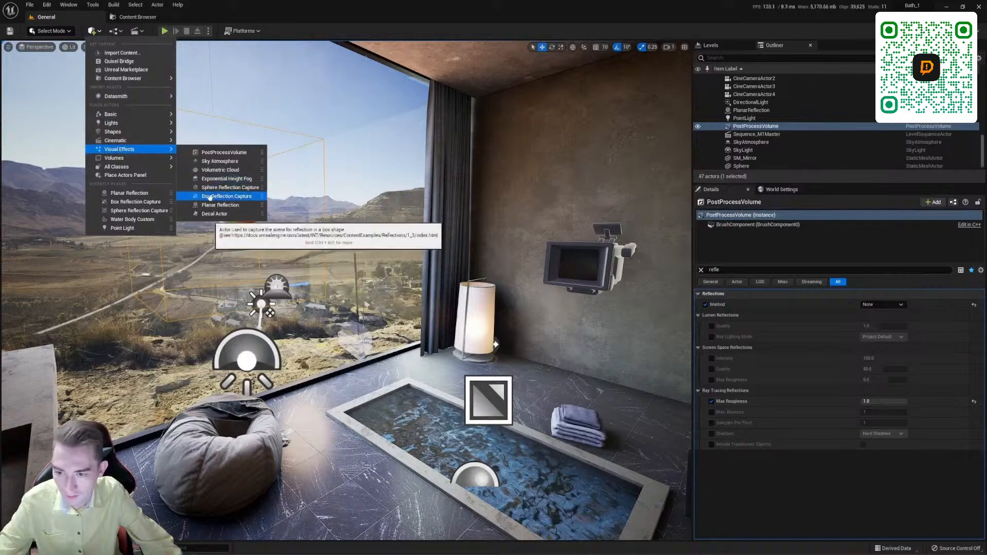
{"action": "left_click_drag", "start_coordinate": [209, 197], "coordinate": [487, 399]}
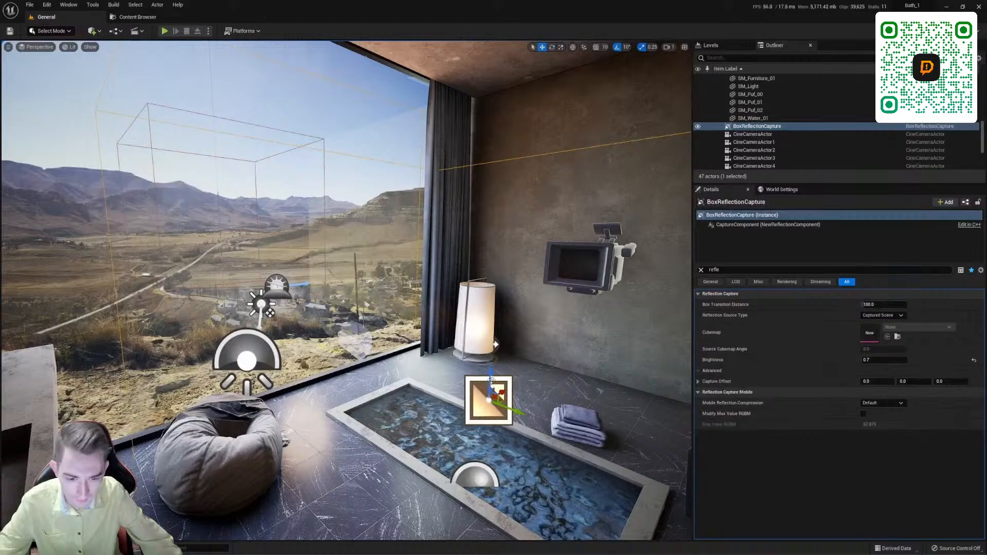
{"action": "left_click_drag", "start_coordinate": [491, 379], "coordinate": [460, 333]}
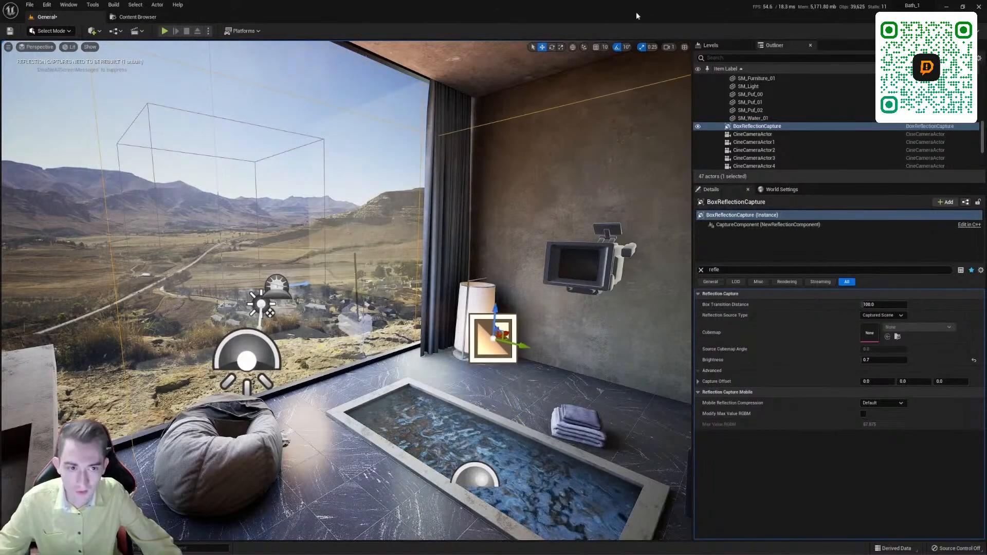
In the top view, shift the box reflection capture to about Y 9.6 and set its X scale to about 251.15.
{"action": "left_click", "coordinate": [39, 47]}
{"action": "left_click", "coordinate": [44, 76]}
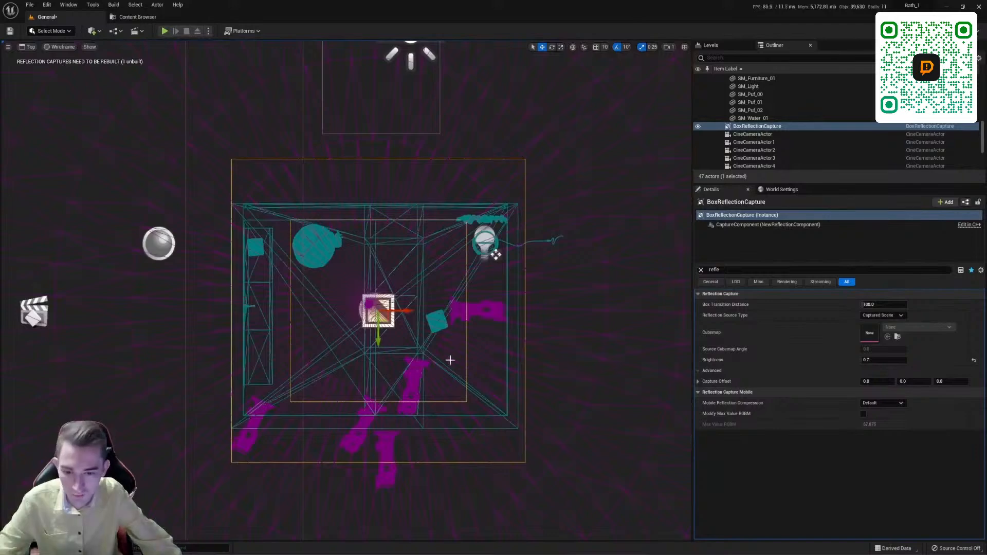
{"action": "scroll", "coordinate": [372, 319], "scroll_direction": "up", "scroll_amount": 3}
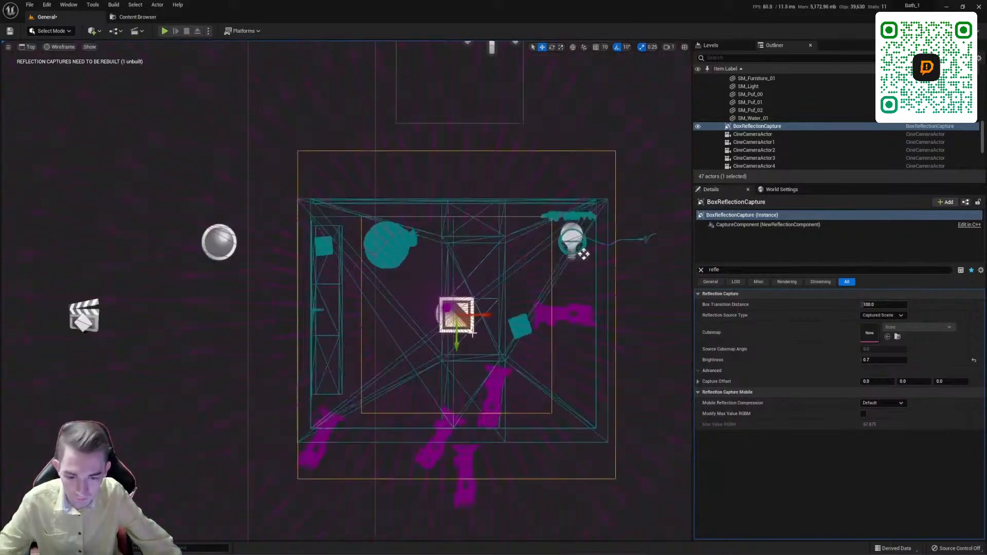
{"action": "left_click", "coordinate": [701, 269]}
{"action": "mouse_move", "coordinate": [457, 315]}
{"action": "left_mouse_down"}
{"action": "mouse_move", "coordinate": [442, 329]}
{"action": "mouse_move", "coordinate": [457, 320]}
{"action": "left_mouse_up"}
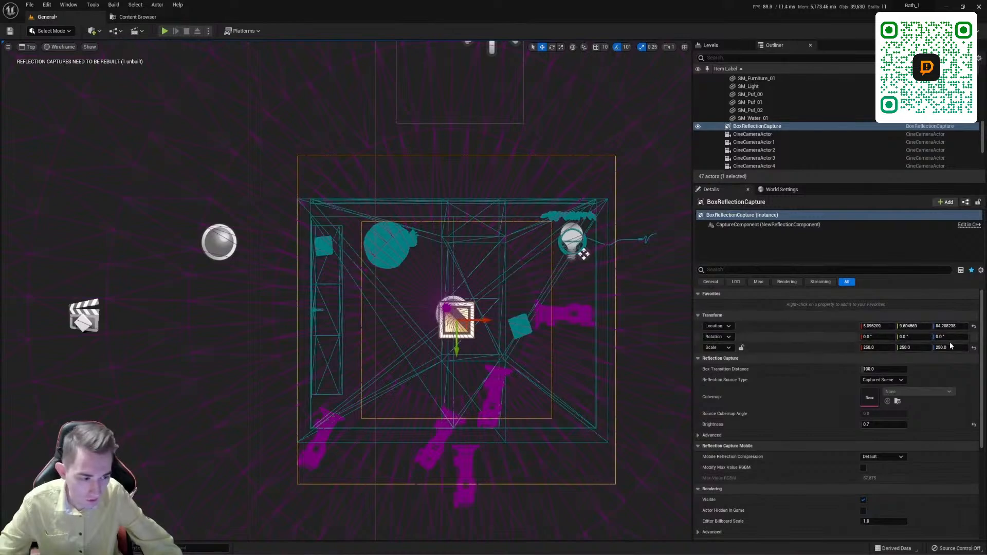
{"action": "left_click_drag", "start_coordinate": [877, 348], "coordinate": [884, 348]}
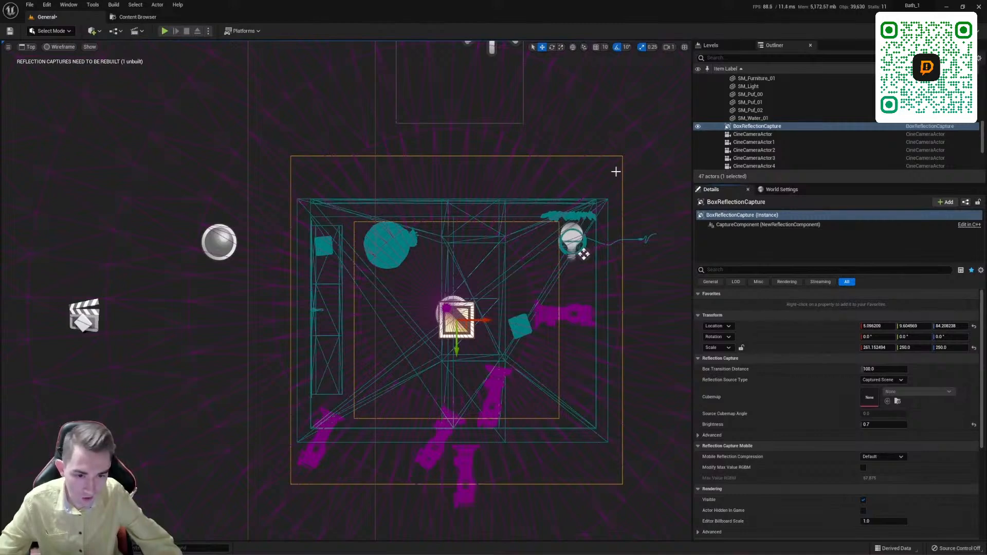
Try duplicating the box reflection capture along X to beside the room, compare it with the original, and delete the copy.
{"action": "scroll", "coordinate": [304, 342], "scroll_direction": "down", "scroll_amount": 3}
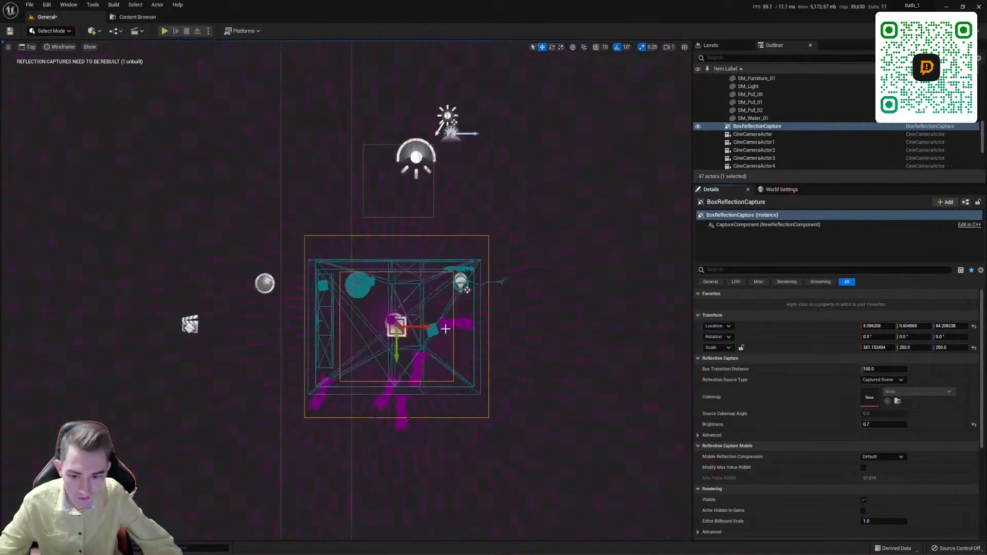
{"action": "scroll", "coordinate": [445, 329], "scroll_direction": "up", "scroll_amount": 1}
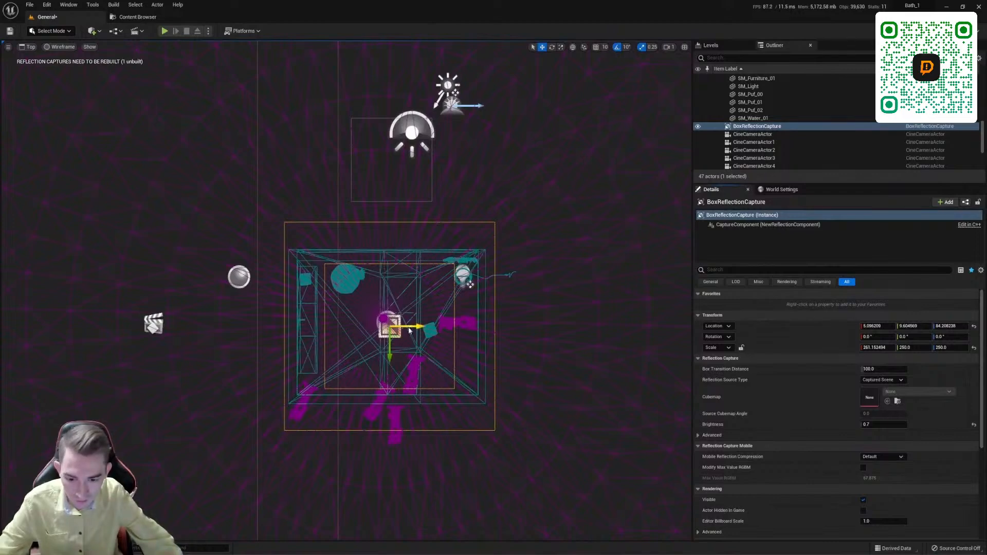
{"action": "left_click_drag", "start_coordinate": [410, 331], "coordinate": [487, 325]}
{"action": "key", "text": "ctrl+z"}
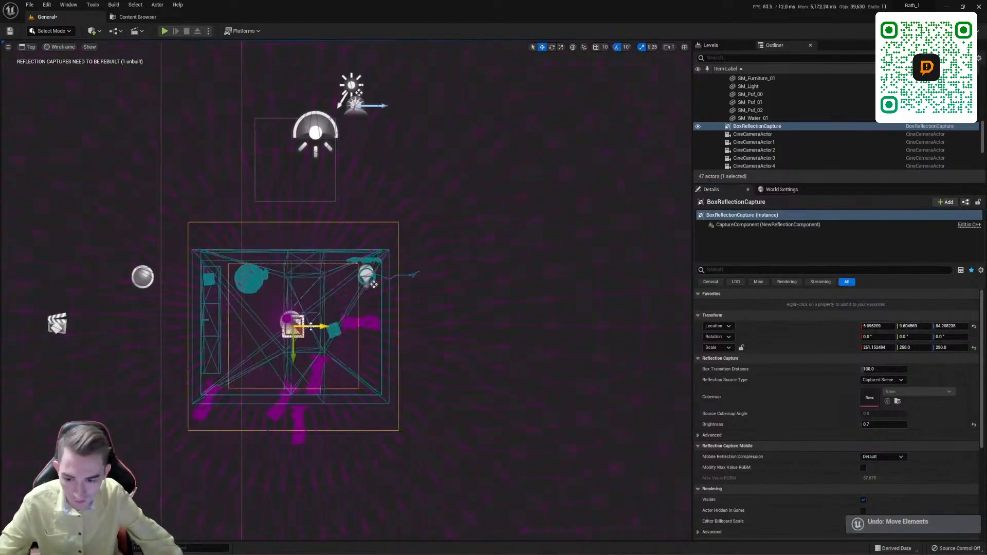
{"action": "left_click_drag", "start_coordinate": [311, 327], "coordinate": [480, 343], "text": "alt"}
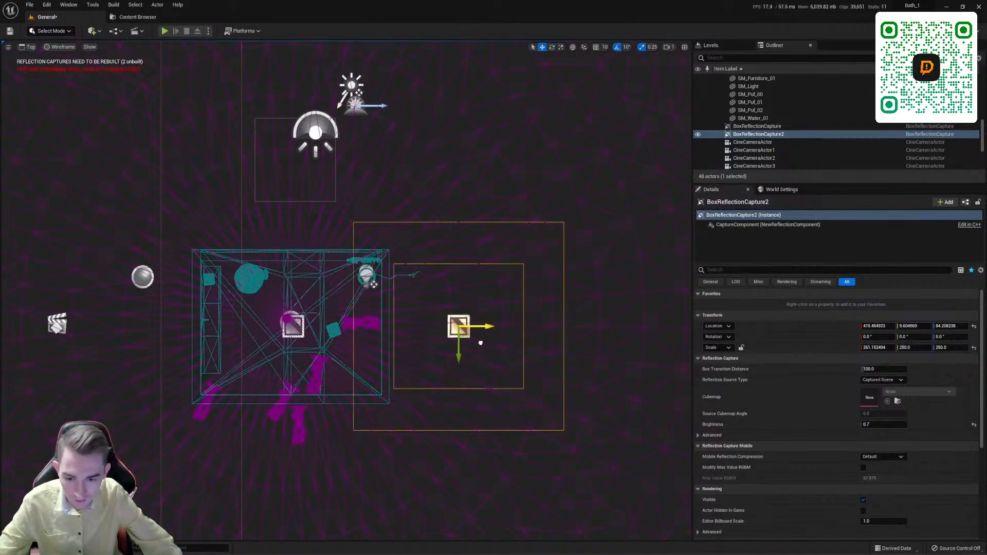
{"action": "left_click", "coordinate": [301, 340]}
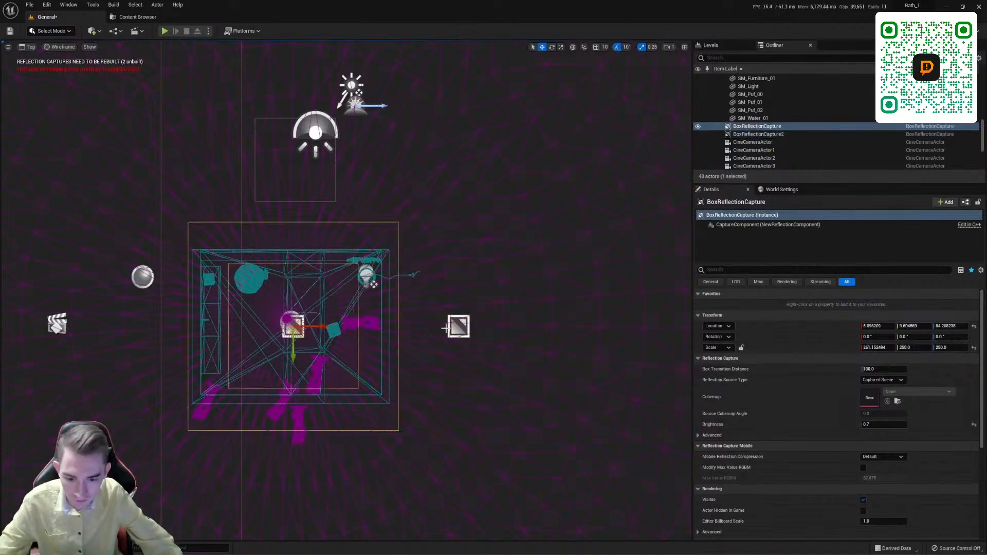
{"action": "left_click", "coordinate": [457, 327]}
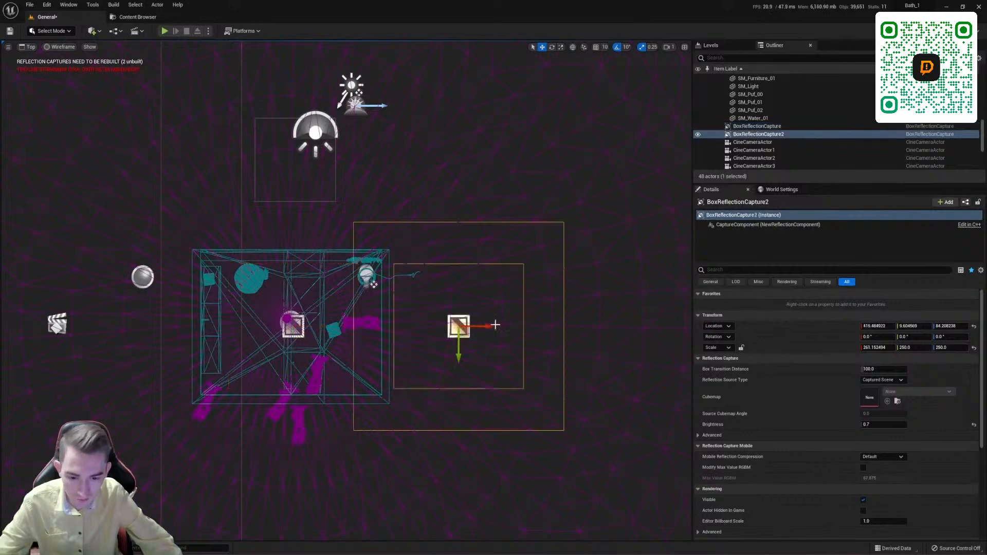
{"action": "key", "text": "Delete"}
Reselect the original box reflection capture at the centre of the room in the top view.
{"action": "right_click_drag", "start_coordinate": [375, 324], "coordinate": [422, 327]}
{"action": "scroll", "coordinate": [323, 337], "scroll_direction": "up", "scroll_amount": 3}
{"action": "left_click", "coordinate": [349, 334]}
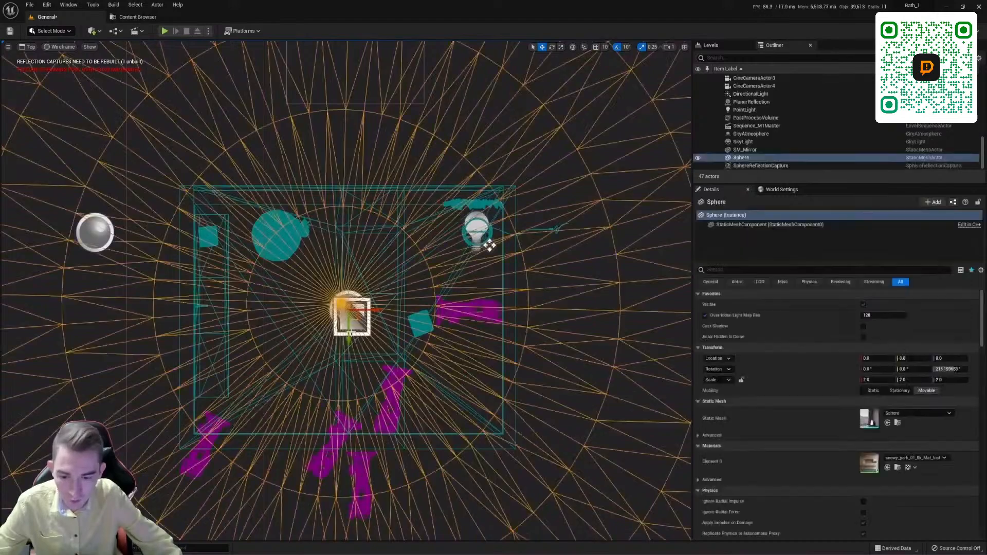
{"action": "left_click", "coordinate": [369, 327]}
{"action": "scroll", "coordinate": [370, 327], "scroll_direction": "up", "scroll_amount": 4}
{"action": "scroll", "coordinate": [400, 321], "scroll_direction": "down", "scroll_amount": 5}
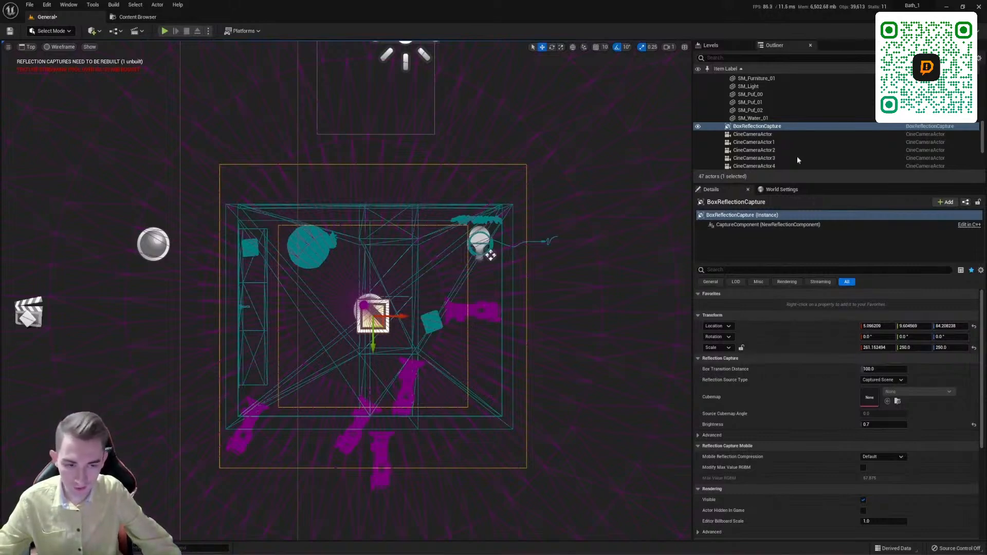
Look at the scene in the four-viewport layout, restore the single viewport and switch it to the perspective view.
{"action": "left_click", "coordinate": [685, 47]}
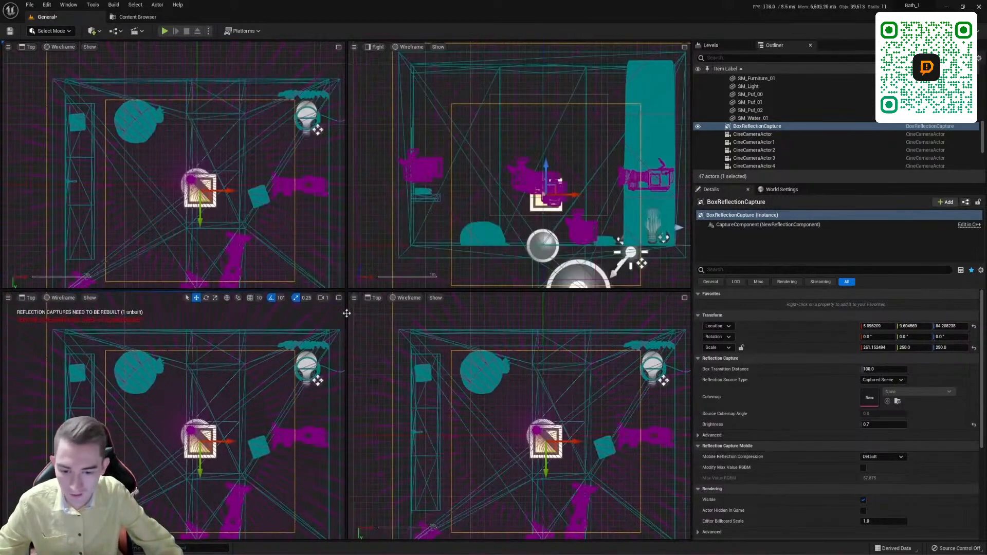
{"action": "left_click", "coordinate": [338, 298]}
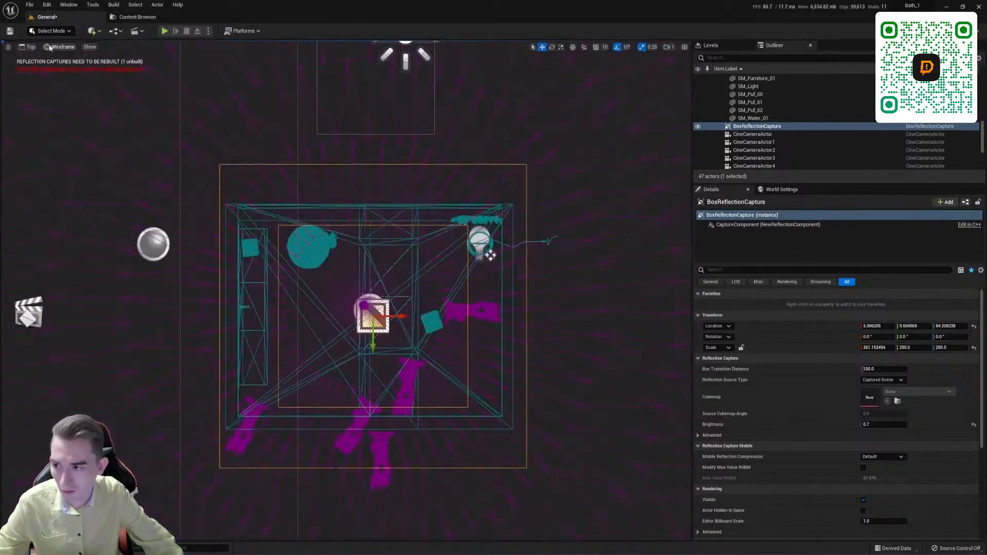
{"action": "left_click", "coordinate": [30, 47]}
{"action": "left_click", "coordinate": [42, 60]}
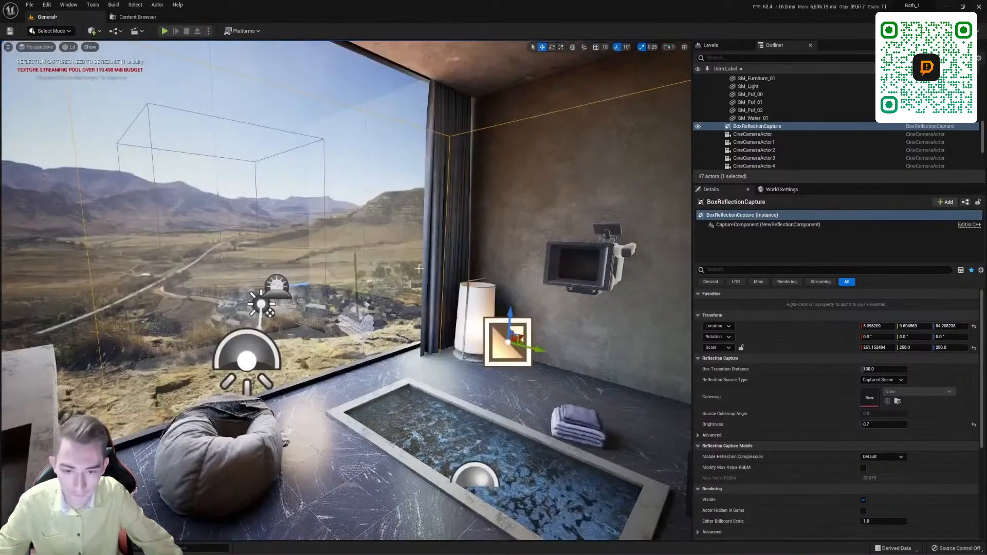
Examine how the box reflection capture's bounds sit against the room's walls, ceiling and window.
{"action": "right_click_drag", "start_coordinate": [419, 269], "coordinate": [400, 242]}
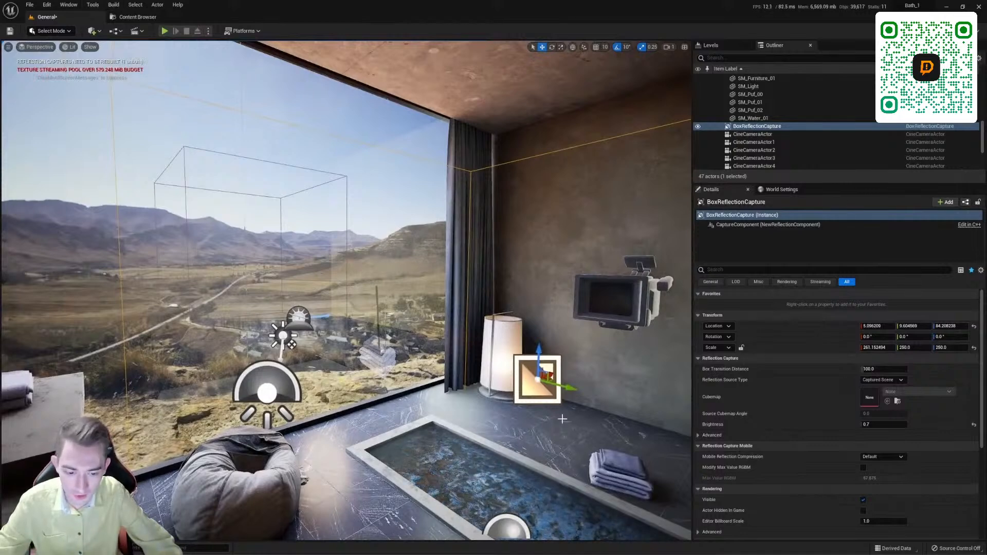
{"action": "right_click_drag", "start_coordinate": [472, 309], "coordinate": [487, 309]}
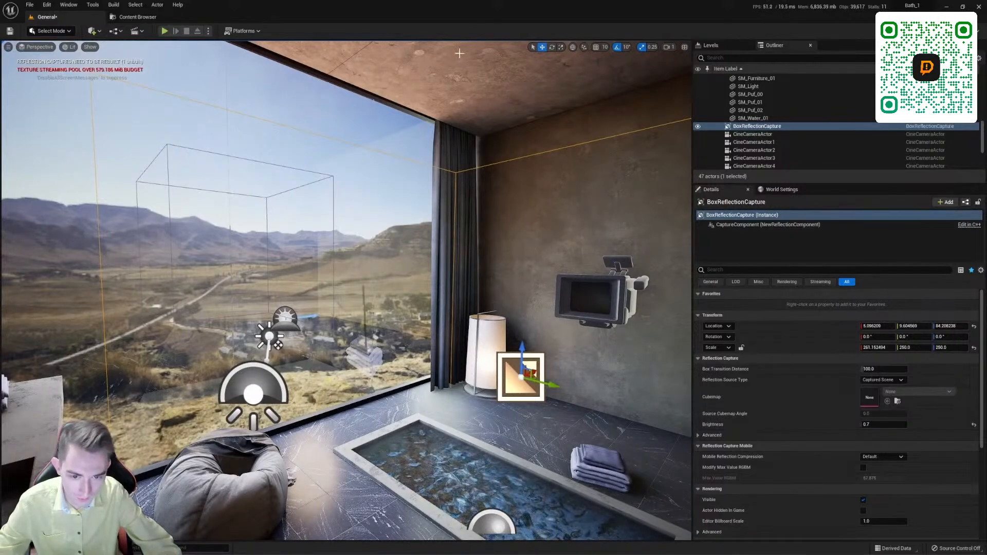
{"action": "right_click_drag", "start_coordinate": [362, 148], "coordinate": [360, 82]}
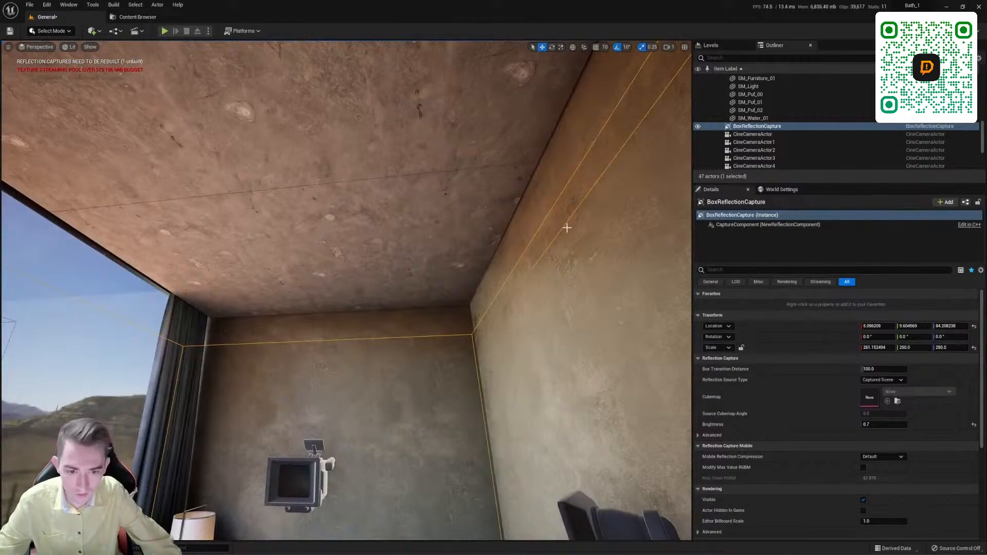
{"action": "right_click_drag", "start_coordinate": [567, 228], "coordinate": [452, 211]}
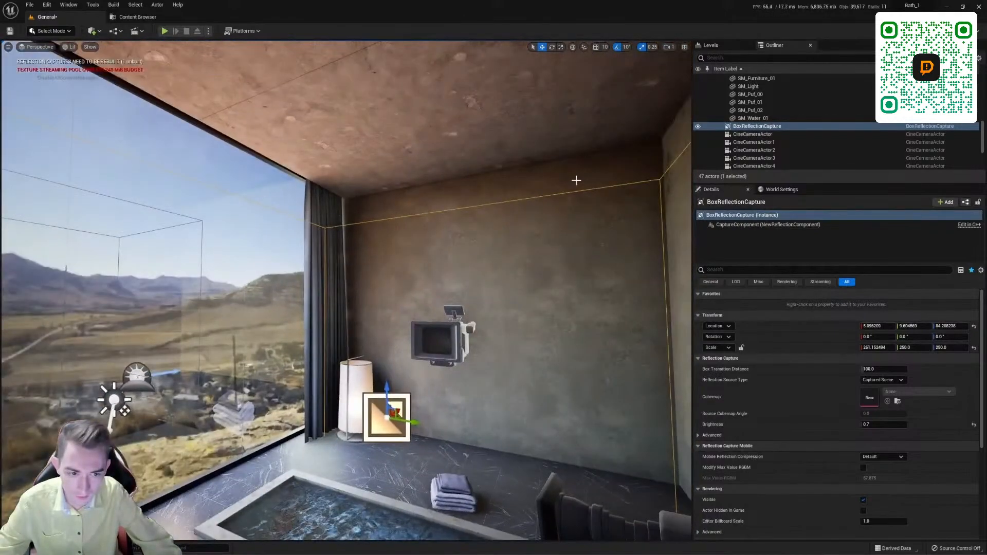
{"action": "scroll", "coordinate": [473, 224], "scroll_direction": "up", "scroll_amount": 3}
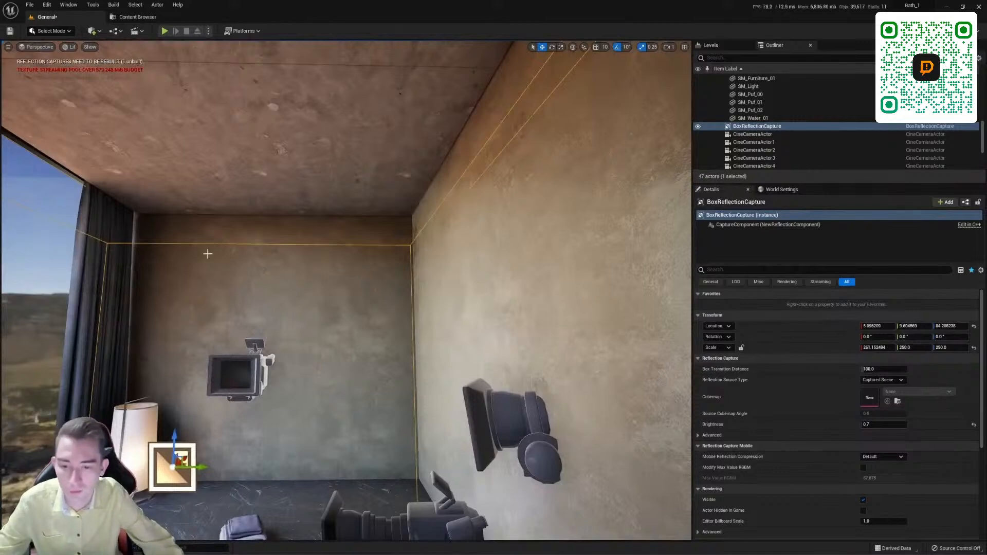
{"action": "scroll", "coordinate": [288, 120], "scroll_direction": "down", "scroll_amount": 5}
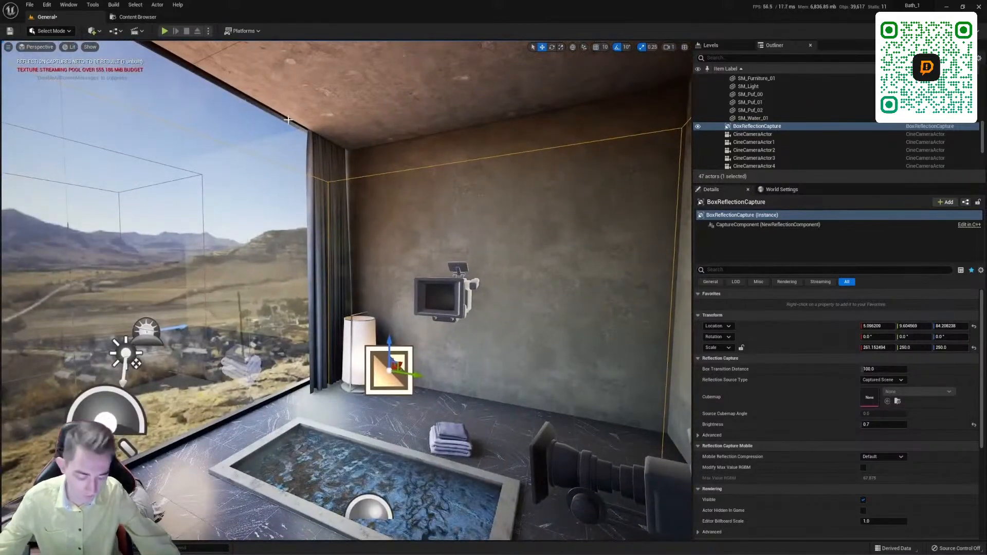
{"action": "right_click_drag", "start_coordinate": [463, 263], "coordinate": [403, 232]}
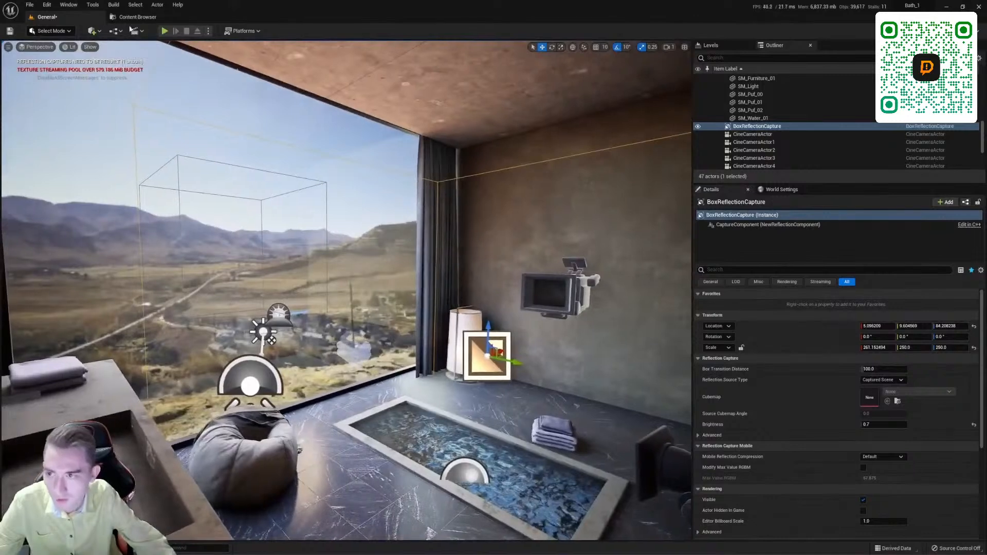
Build the level's reflection captures and inspect the updated reflections in the room.
{"action": "left_click", "coordinate": [113, 5]}
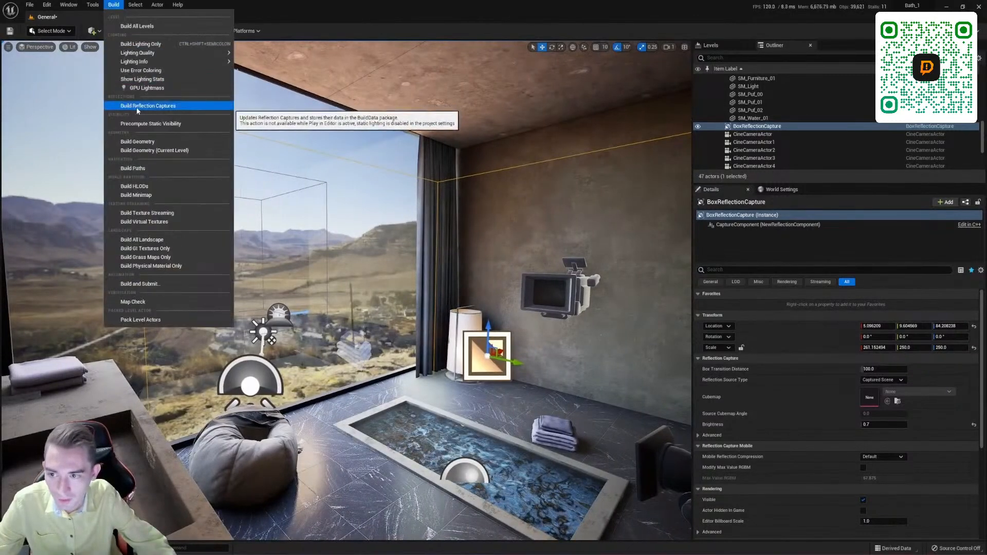
{"action": "left_click", "coordinate": [161, 107]}
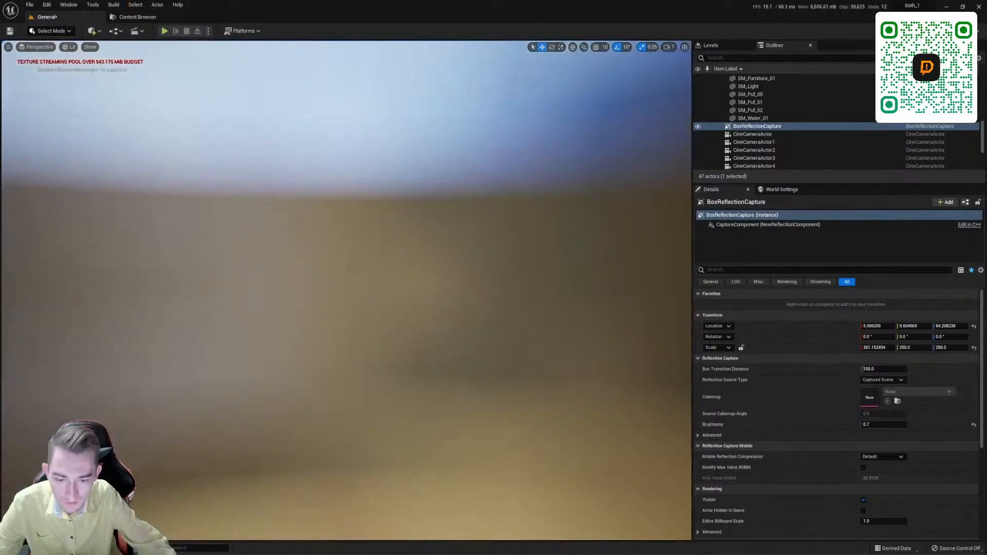
{"action": "right_click_drag", "start_coordinate": [345, 290], "coordinate": [668, 267]}
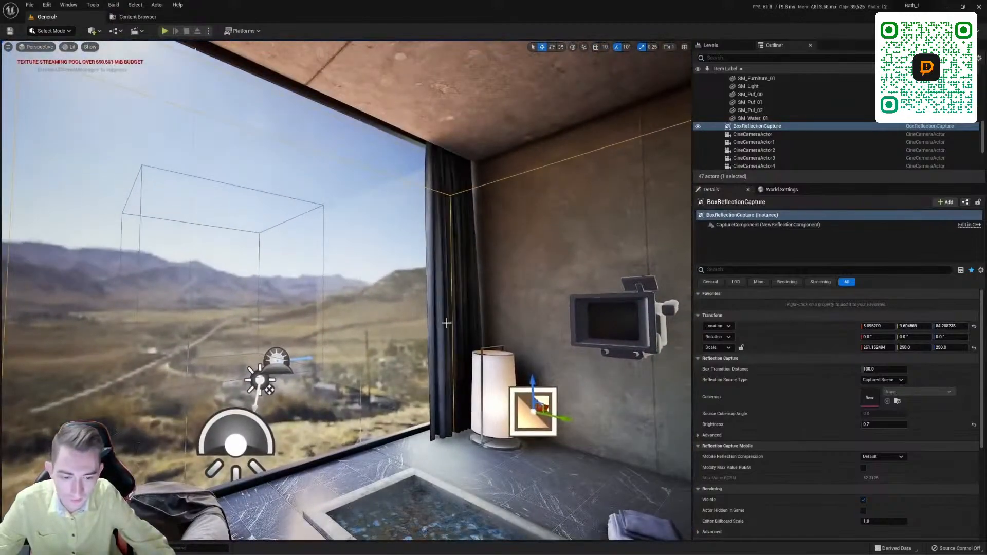
Select the post process volume outside the window and filter its properties for "refle".
{"action": "right_click_drag", "start_coordinate": [489, 280], "coordinate": [456, 321]}
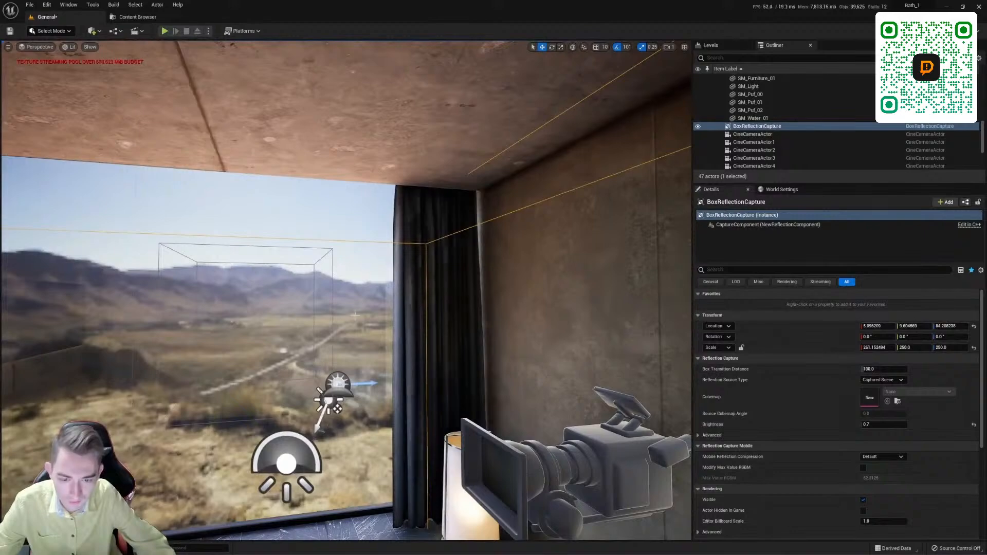
{"action": "mouse_move", "coordinate": [432, 249]}
{"action": "right_mouse_down"}
{"action": "mouse_move", "coordinate": [439, 198]}
{"action": "mouse_move", "coordinate": [432, 250]}
{"action": "right_mouse_up"}
{"action": "right_click_drag", "start_coordinate": [377, 263], "coordinate": [443, 356]}
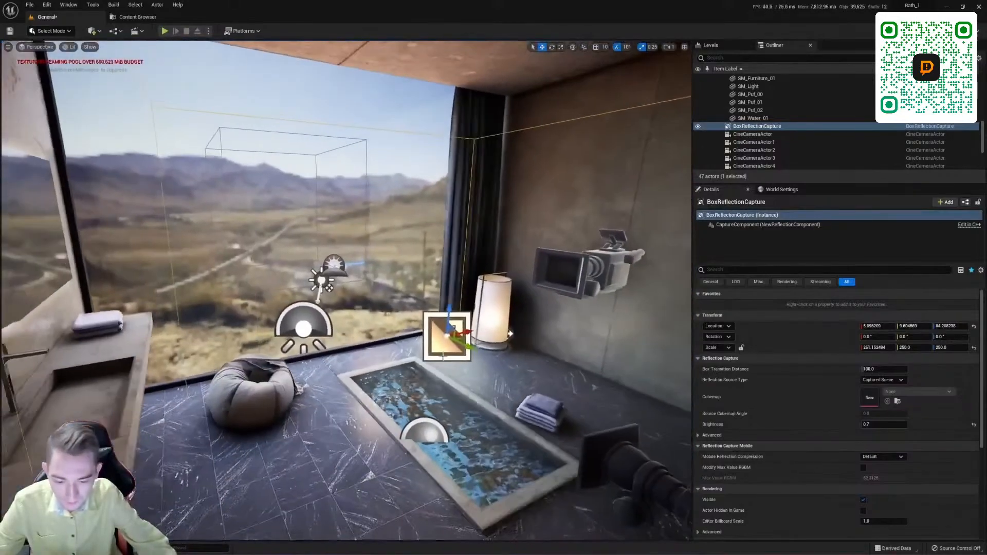
{"action": "right_click_drag", "start_coordinate": [455, 426], "coordinate": [356, 341]}
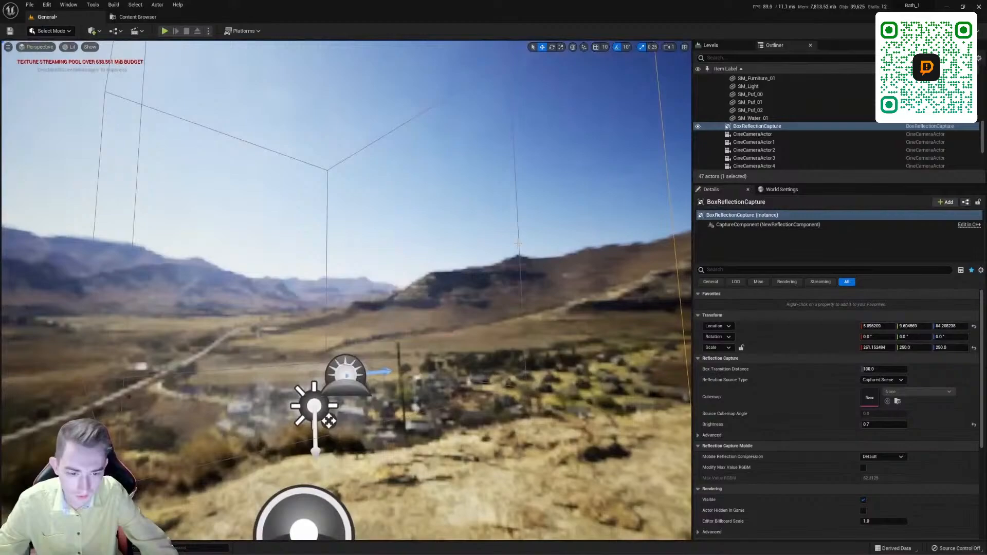
{"action": "left_click", "coordinate": [518, 244]}
{"action": "right_click_drag", "start_coordinate": [518, 244], "coordinate": [489, 348]}
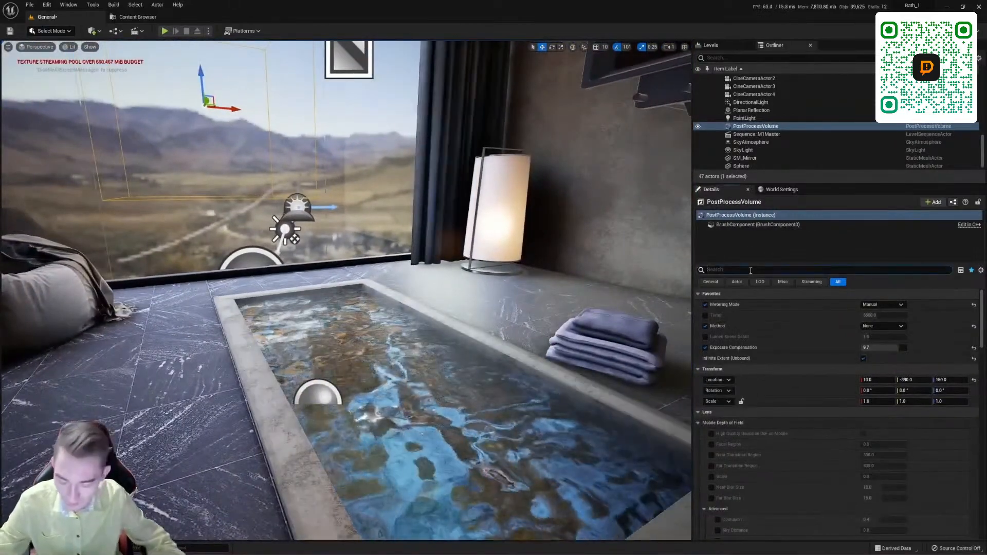
{"action": "left_click", "coordinate": [751, 271]}
{"action": "type", "text": "refle"}
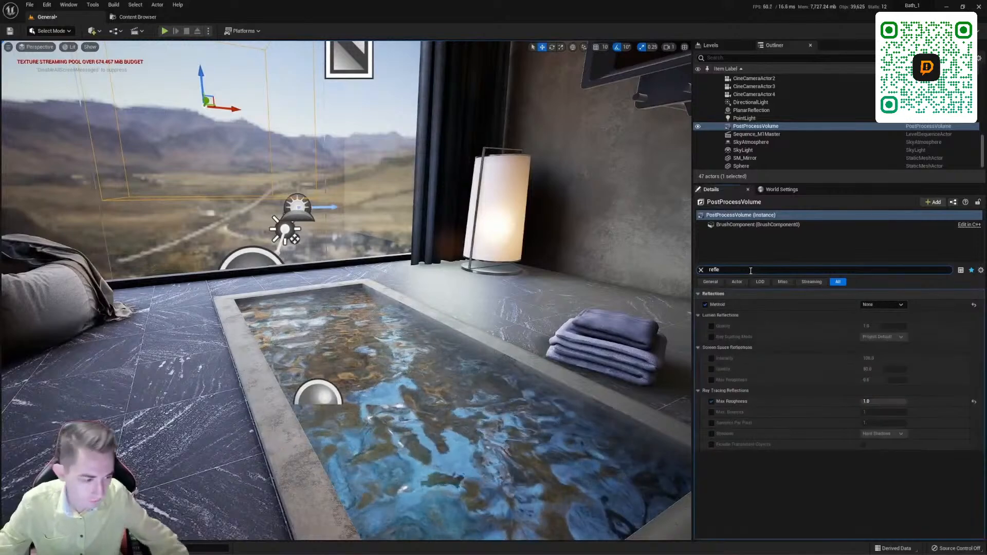
Compare the pool and floor reflections by switching the post process volume's reflection method between Standalone Ray Traced (Deprecated) and None, ending on None.
{"action": "left_click", "coordinate": [867, 306]}
{"action": "left_click", "coordinate": [868, 313]}
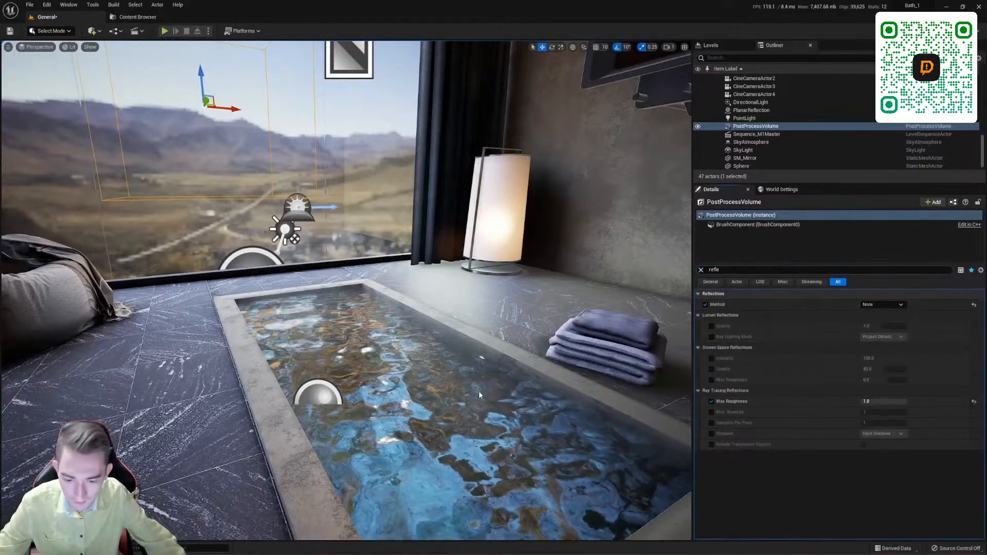
{"action": "key", "text": "ctrl+z"}
{"action": "mouse_move", "coordinate": [478, 392]}
{"action": "right_mouse_down"}
{"action": "mouse_move", "coordinate": [417, 392]}
{"action": "mouse_move", "coordinate": [365, 411]}
{"action": "mouse_move", "coordinate": [334, 447]}
{"action": "mouse_move", "coordinate": [306, 445]}
{"action": "mouse_move", "coordinate": [350, 450]}
{"action": "mouse_move", "coordinate": [359, 465]}
{"action": "mouse_move", "coordinate": [329, 494]}
{"action": "mouse_move", "coordinate": [375, 442]}
{"action": "mouse_move", "coordinate": [391, 442]}
{"action": "right_mouse_up"}
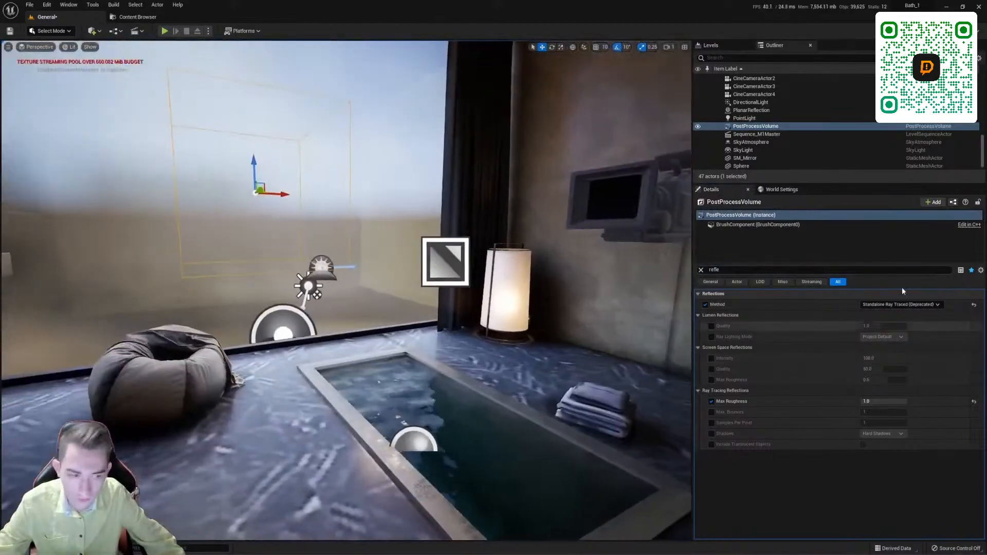
{"action": "left_click", "coordinate": [899, 304]}
{"action": "left_click", "coordinate": [874, 315]}
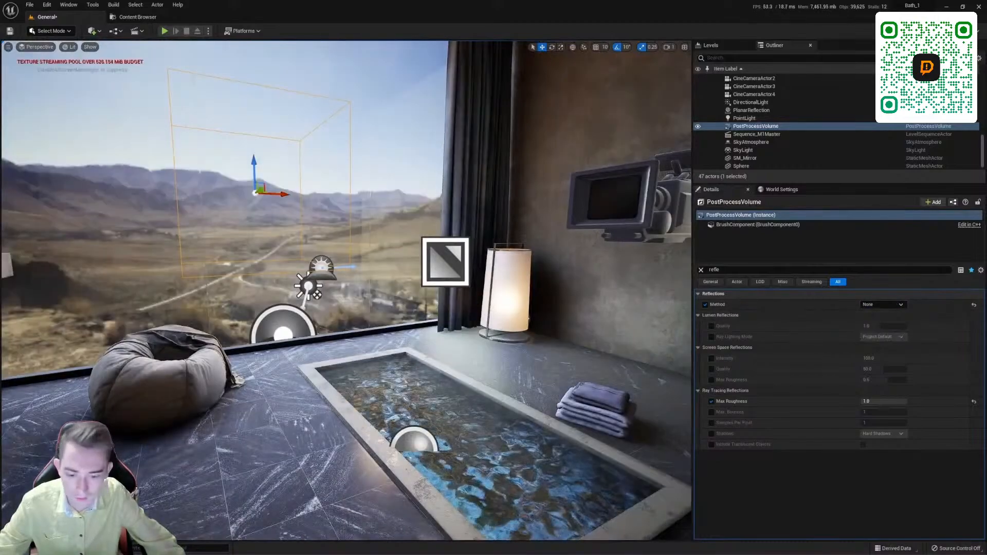
Frame the room facing the window with the pouf, pool and lamp in view, and enable game view to hide editor icons.
{"action": "right_click_drag", "start_coordinate": [462, 334], "coordinate": [505, 354]}
{"action": "right_click", "coordinate": [505, 355]}
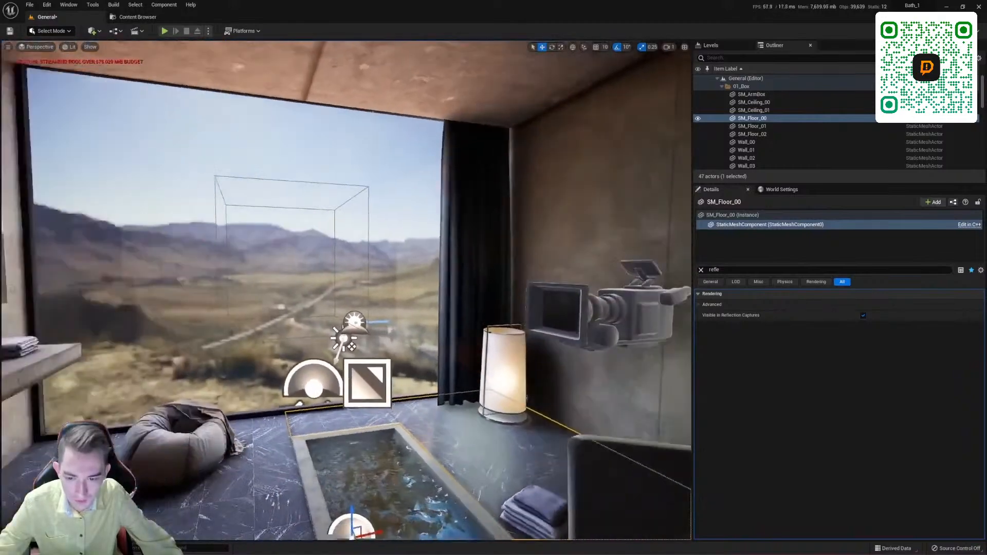
{"action": "right_click_drag", "start_coordinate": [346, 290], "coordinate": [395, 319]}
{"action": "key", "text": "a"}
{"action": "key", "text": "s"}
{"action": "key", "text": "w"}
{"action": "key", "text": "d"}
{"action": "key", "text": "s"}
{"action": "key", "text": "w"}
{"action": "key", "text": "q"}
{"action": "key", "text": "e"}
{"action": "key", "text": "d"}
{"action": "key", "text": "g"}
{"action": "key", "text": "q"}
{"action": "key", "text": "d"}
{"action": "key", "text": "a"}
{"action": "key", "text": "s"}
{"action": "key", "text": "a"}
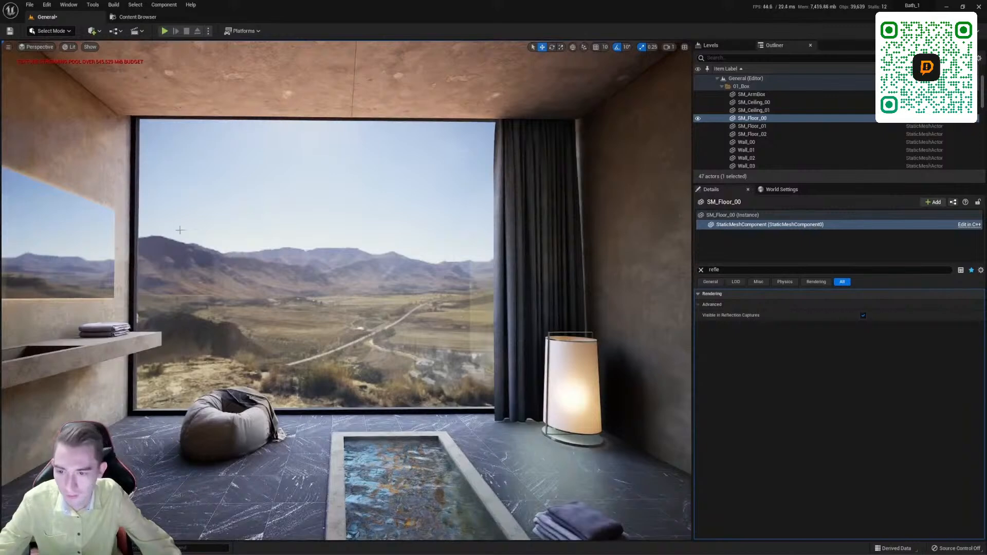
{"action": "right_click_drag", "start_coordinate": [391, 265], "coordinate": [380, 269]}
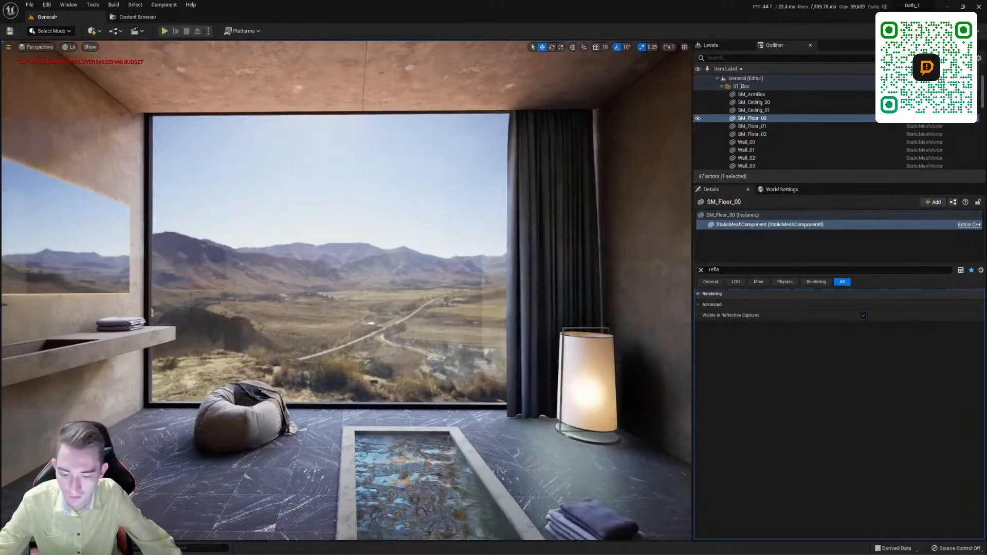
Create a CineCameraActor from the current view and rename it Test_Cam1.
{"action": "left_click", "coordinate": [9, 47]}
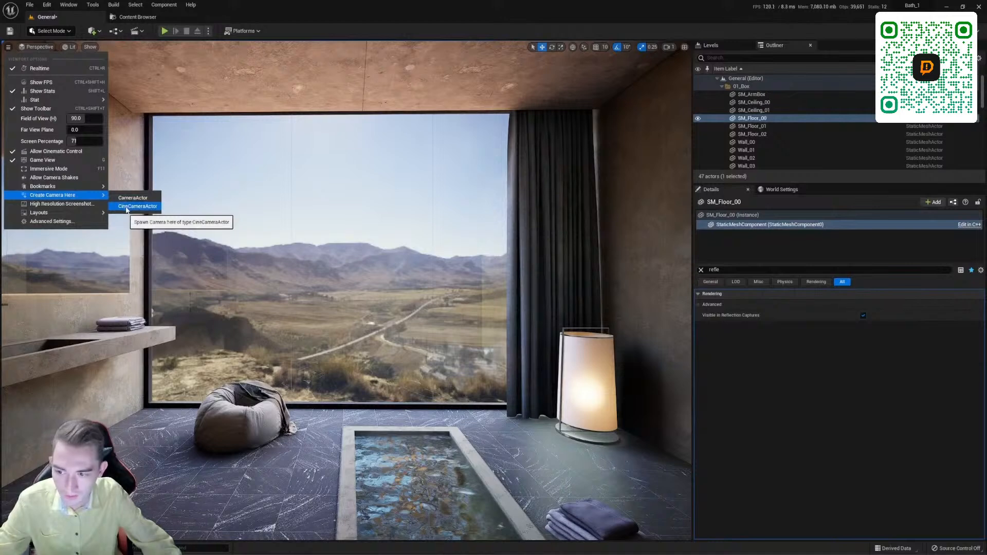
{"action": "left_click", "coordinate": [134, 207]}
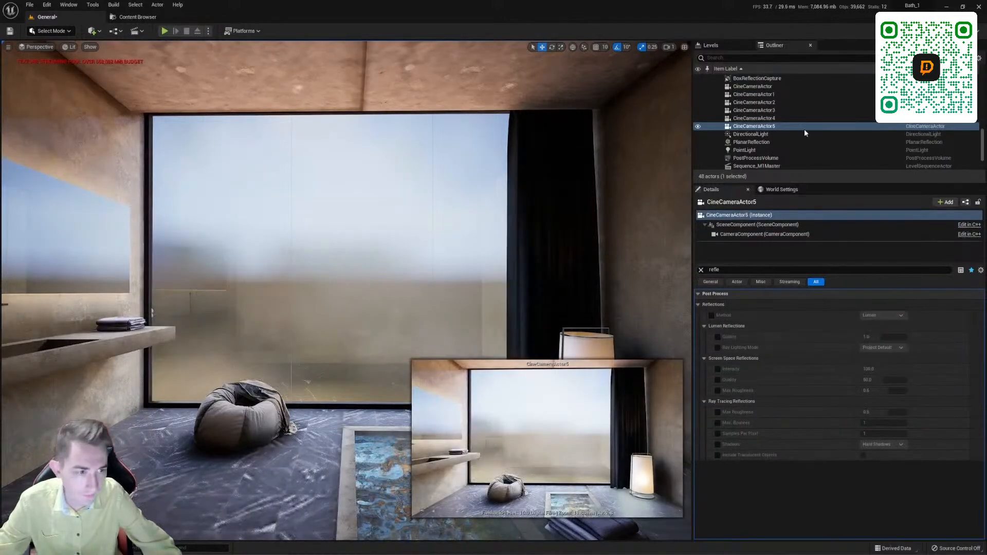
{"action": "left_click", "coordinate": [770, 127]}
{"action": "left_click", "coordinate": [766, 126]}
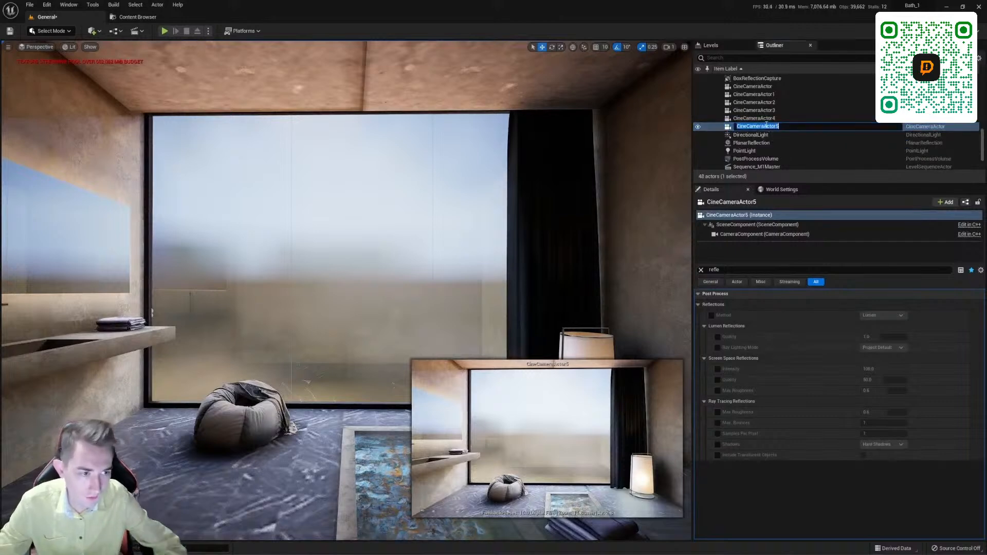
{"action": "type", "text": "T"}
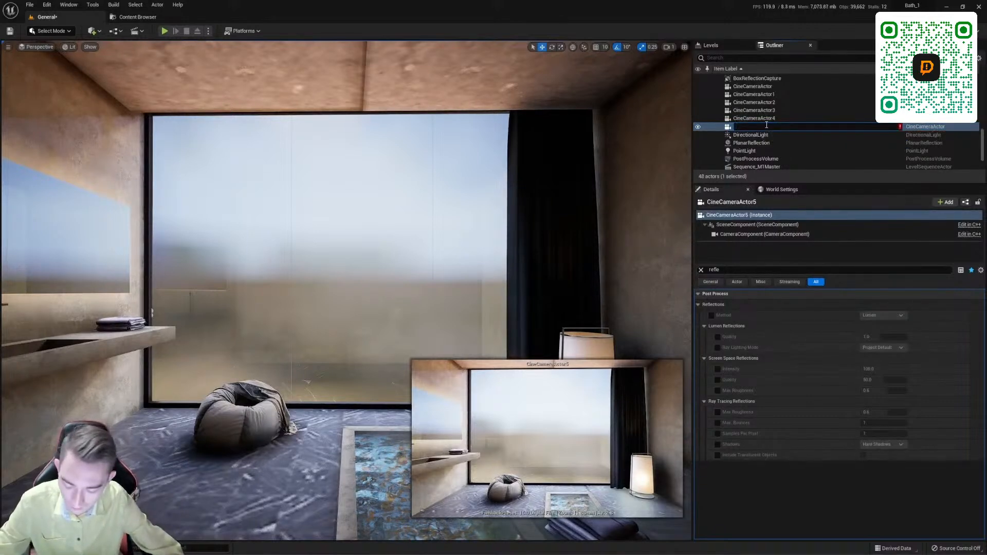
{"action": "type", "text": "est"}
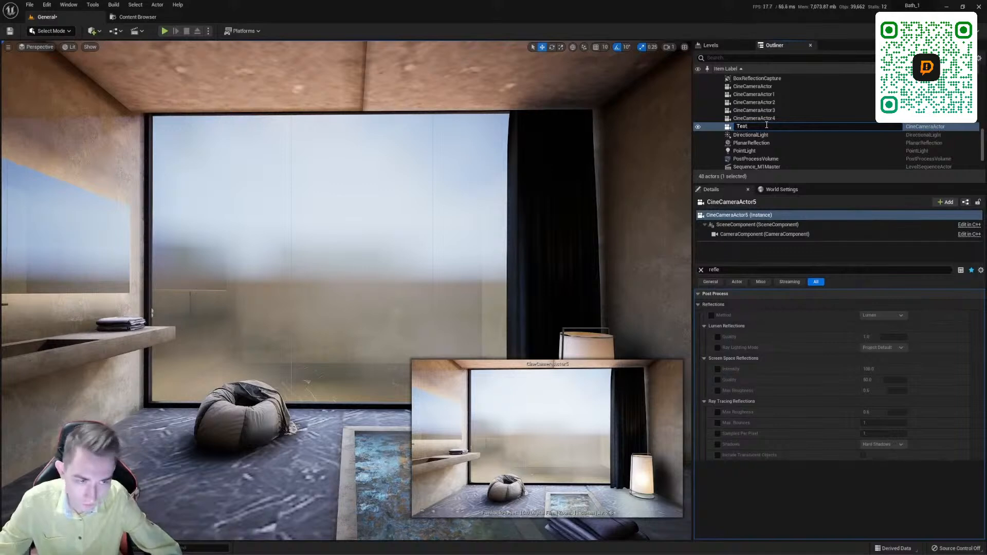
{"action": "key", "text": "BackSpace"}
{"action": "key", "text": "BackSpace"}
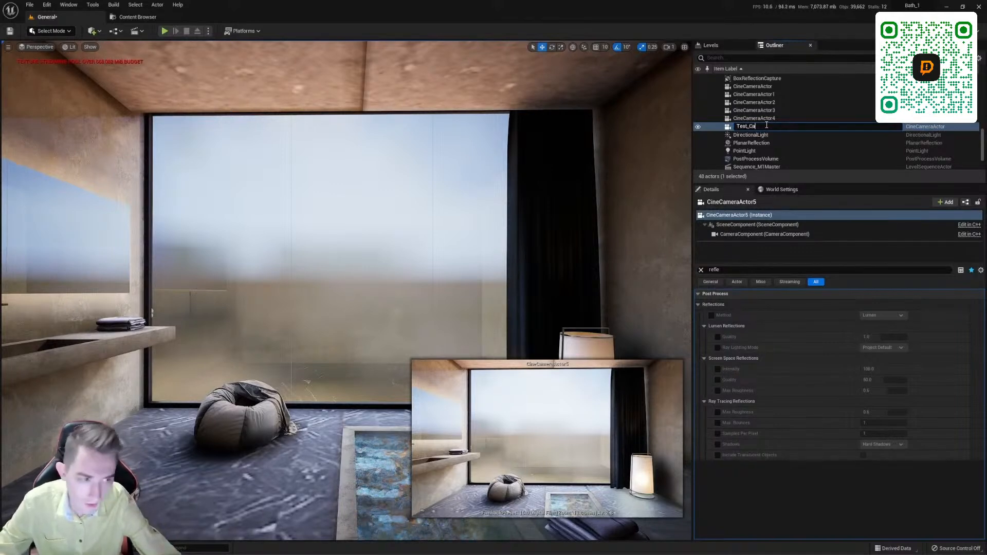
{"action": "key", "text": "Return"}
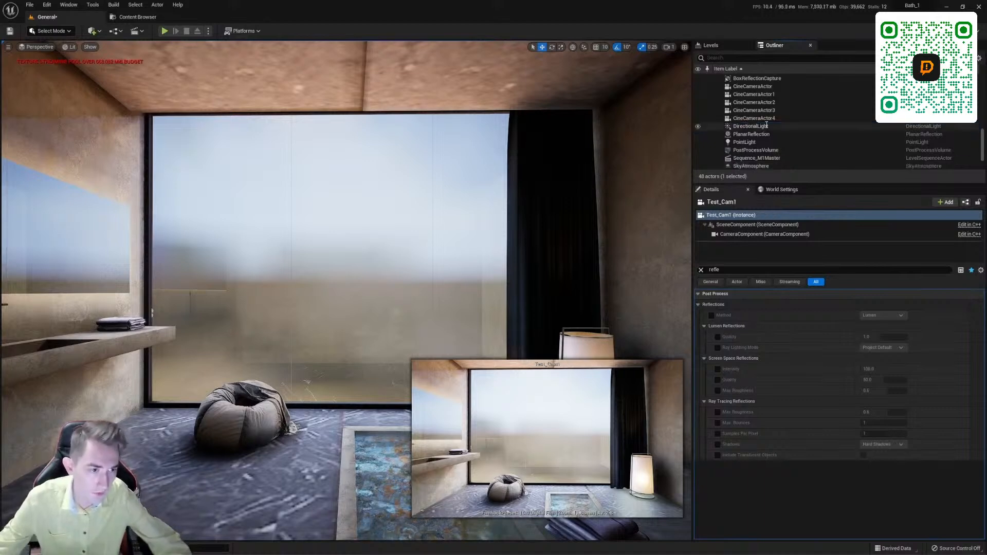
Locate Test_Cam1 in the actor list and save the level's changes.
{"action": "scroll", "coordinate": [788, 112], "scroll_direction": "up", "scroll_amount": 1}
{"action": "scroll", "coordinate": [788, 112], "scroll_direction": "down", "scroll_amount": 3}
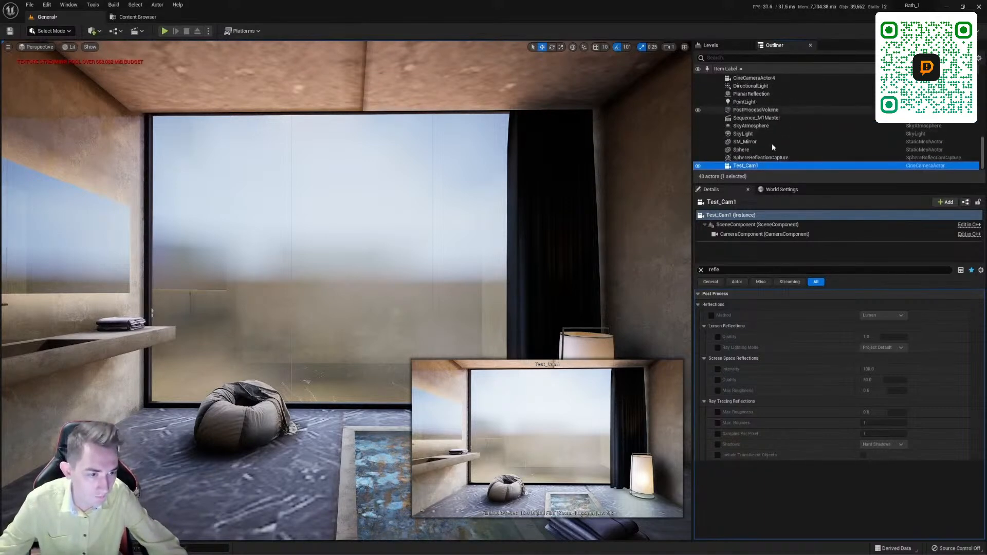
{"action": "left_click", "coordinate": [30, 5]}
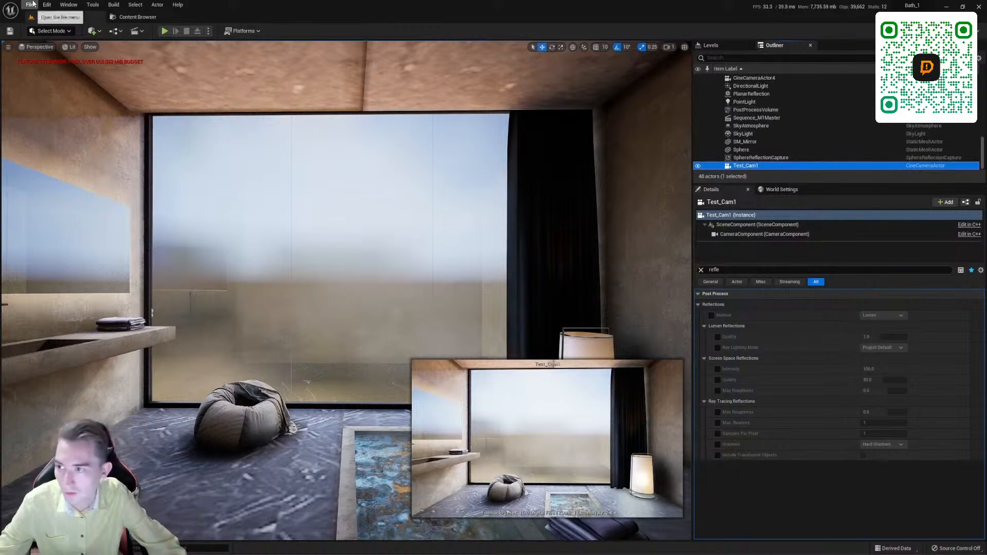
{"action": "left_click", "coordinate": [51, 99]}
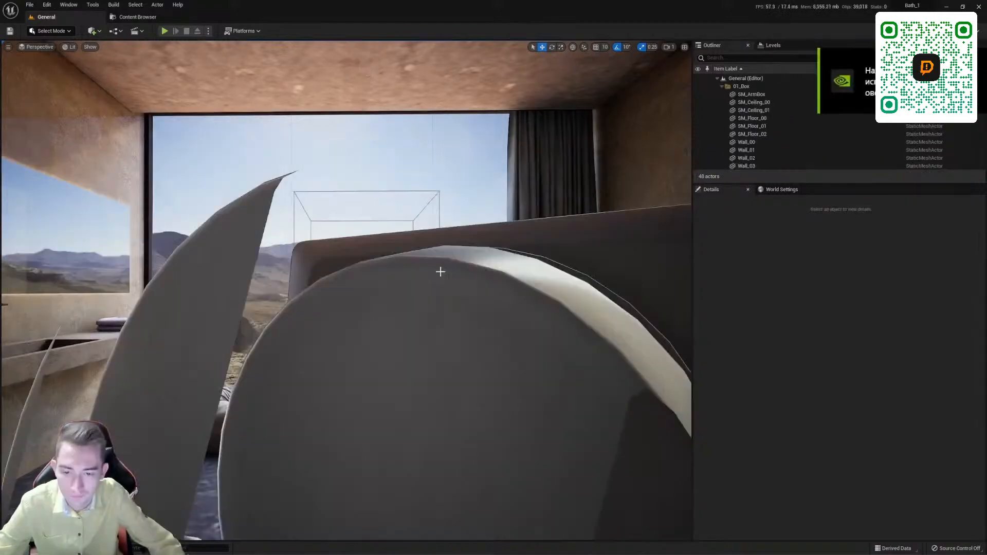
Find Test_Cam1 in the scene, pilot it and hide the editor icons in its view.
{"action": "right_click_drag", "start_coordinate": [441, 271], "coordinate": [592, 283]}
{"action": "scroll", "coordinate": [757, 157], "scroll_direction": "down", "scroll_amount": 5}
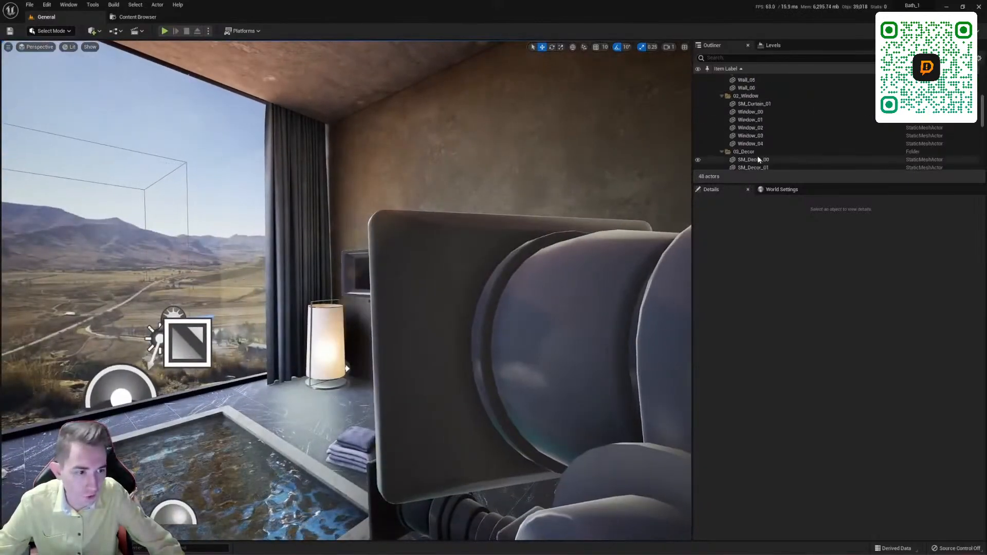
{"action": "scroll", "coordinate": [758, 157], "scroll_direction": "down", "scroll_amount": 5}
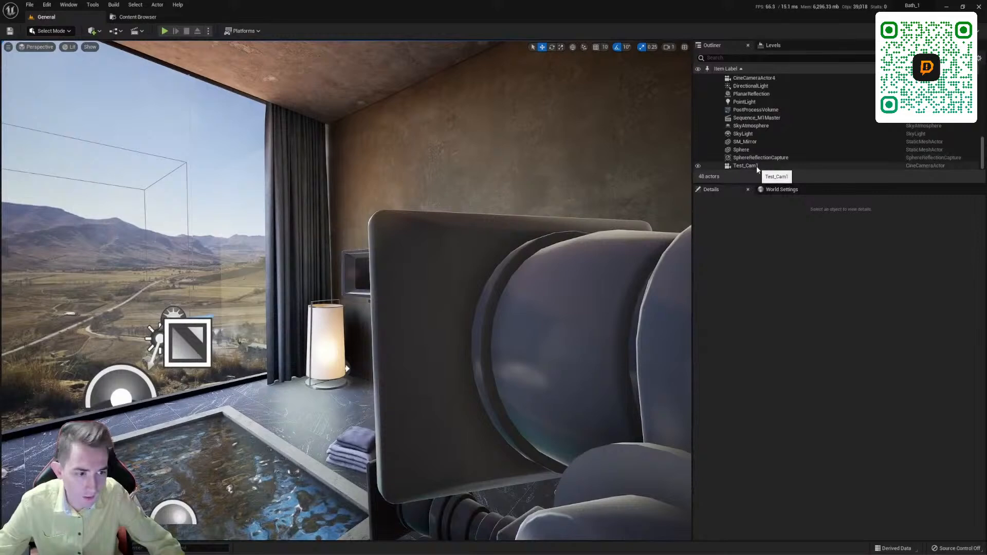
{"action": "left_click", "coordinate": [745, 166]}
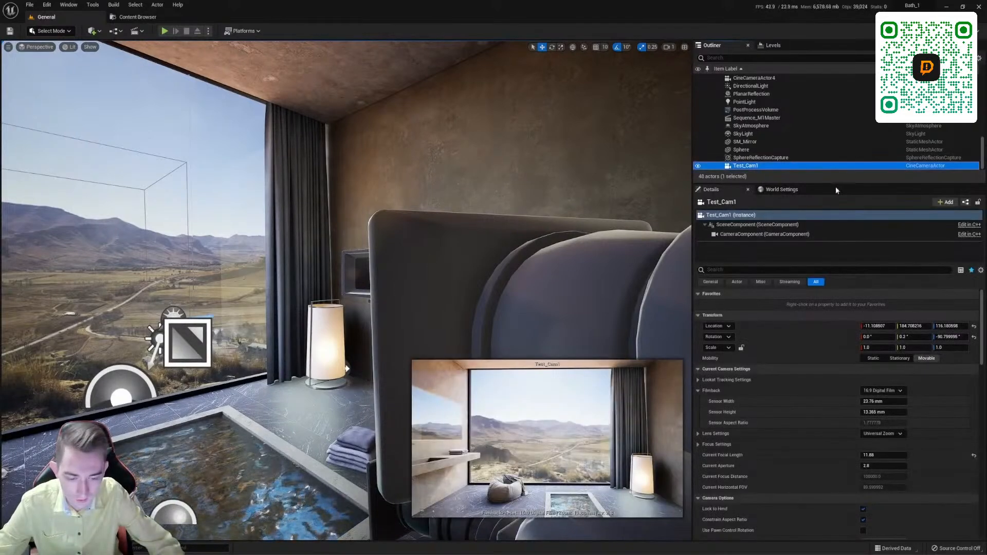
{"action": "right_click", "coordinate": [747, 167]}
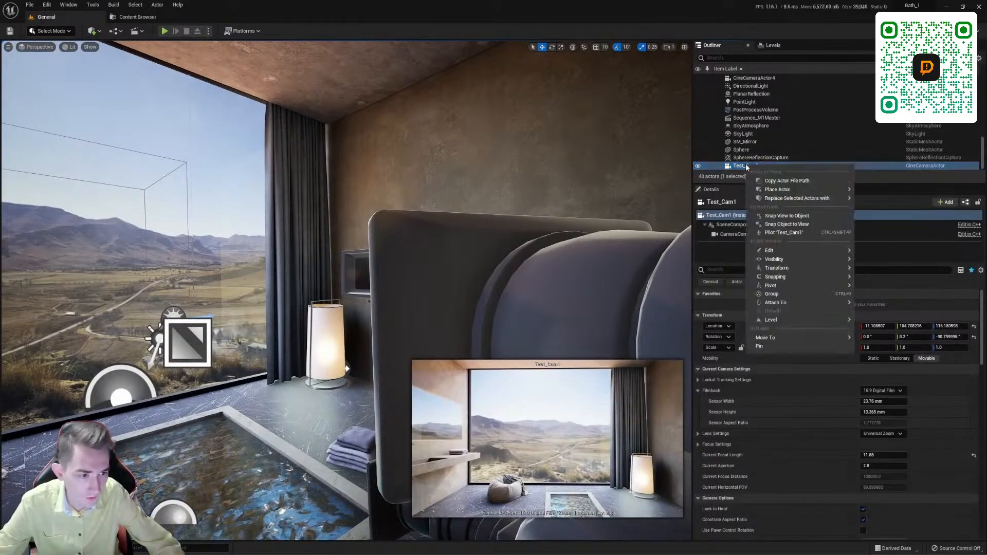
{"action": "left_click", "coordinate": [785, 233]}
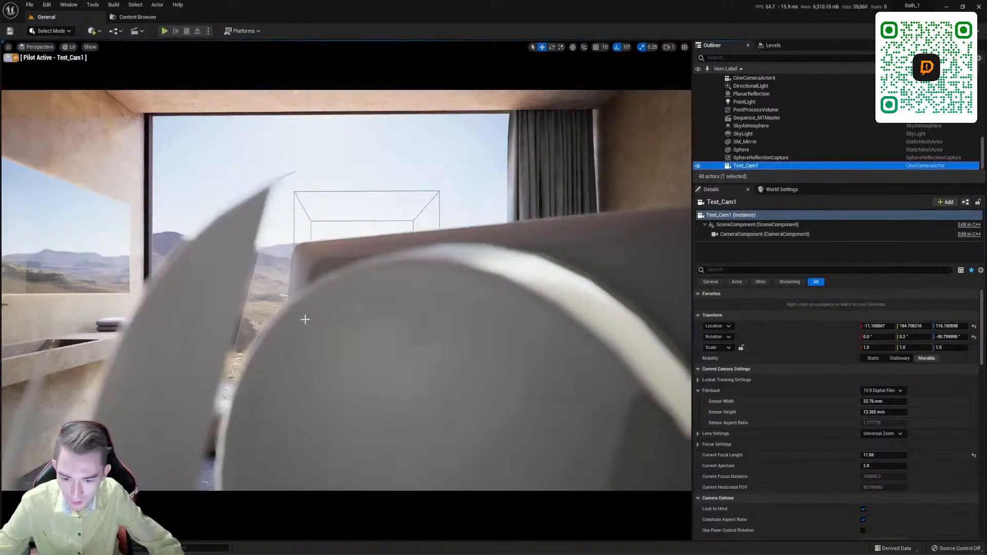
{"action": "left_click", "coordinate": [385, 317]}
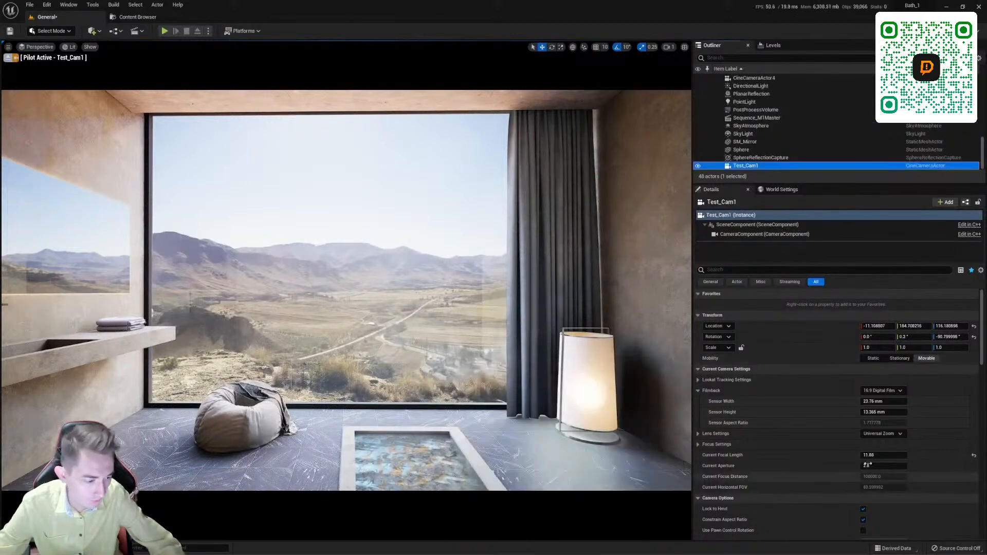
Filter Test_Cam1's properties for "expos" to show its exposure settings.
{"action": "scroll", "coordinate": [844, 448], "scroll_direction": "down", "scroll_amount": 3}
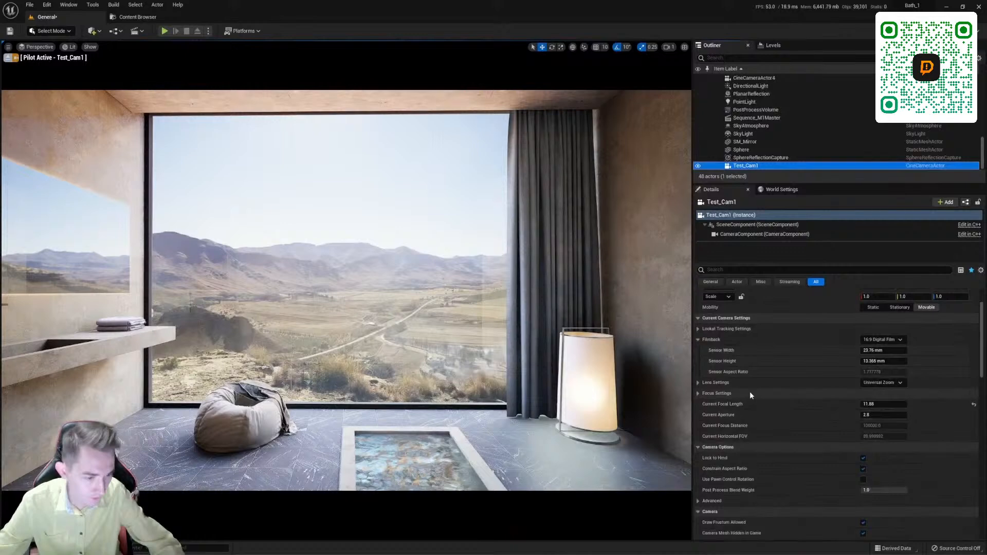
{"action": "left_click", "coordinate": [724, 269]}
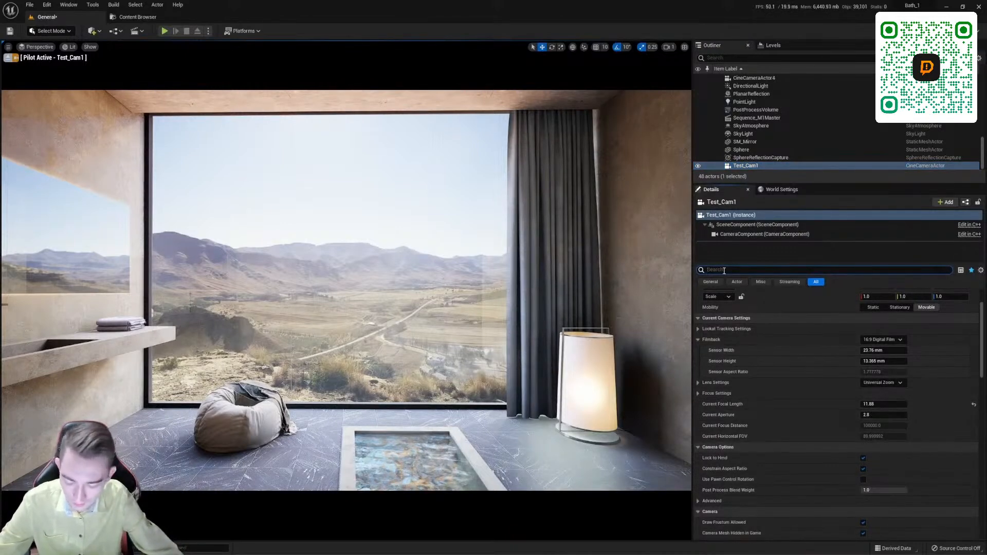
{"action": "type", "text": "epos"}
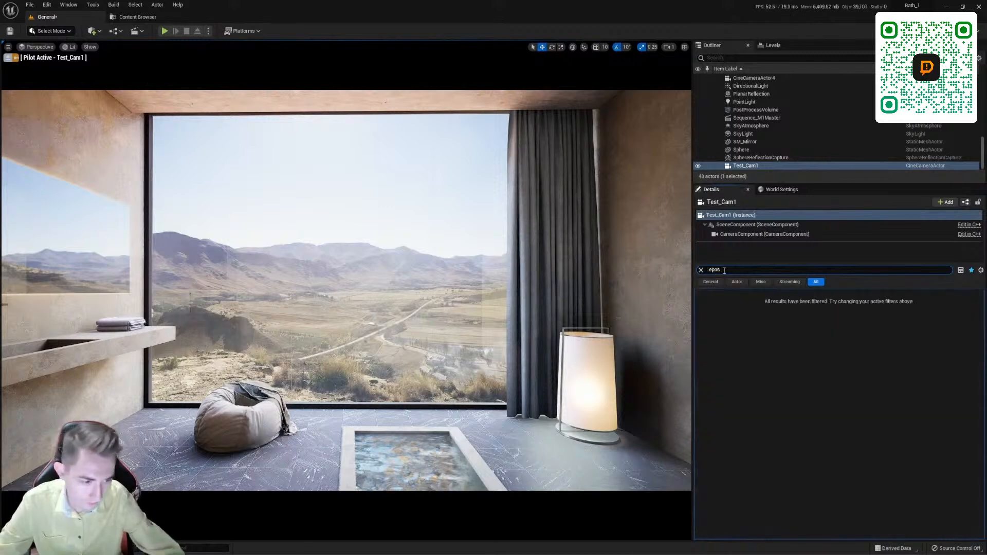
{"action": "key", "text": "BackSpace"}
{"action": "type", "text": "xp"}
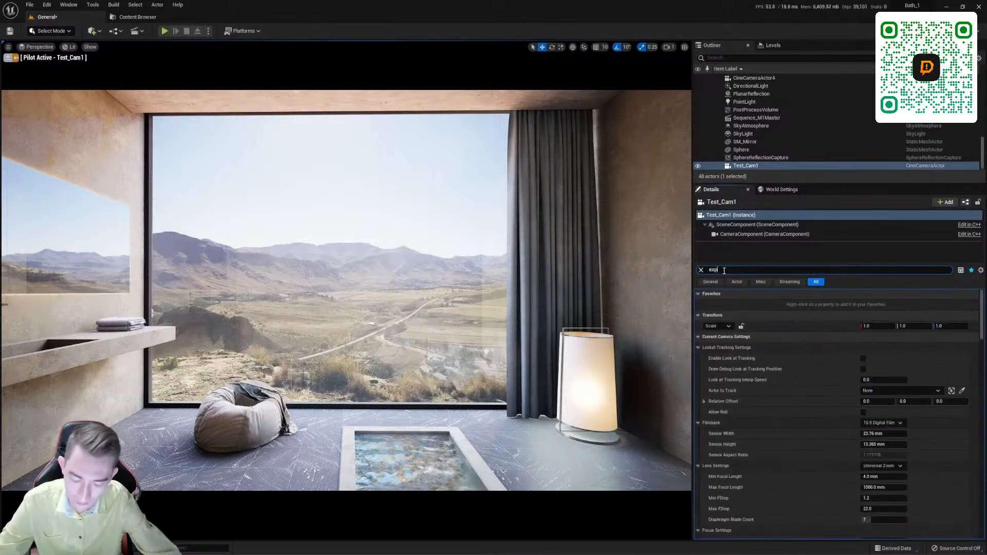
{"action": "type", "text": "os"}
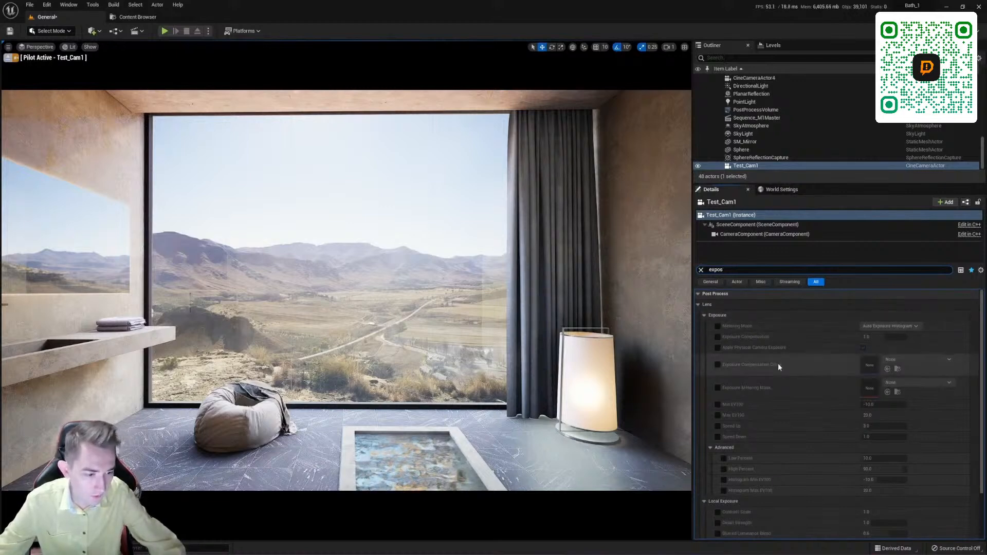
Override Test_Cam1's metering mode, exposure compensation and physical camera exposure, turn physical camera exposure off and set metering to Manual.
{"action": "left_click", "coordinate": [718, 348]}
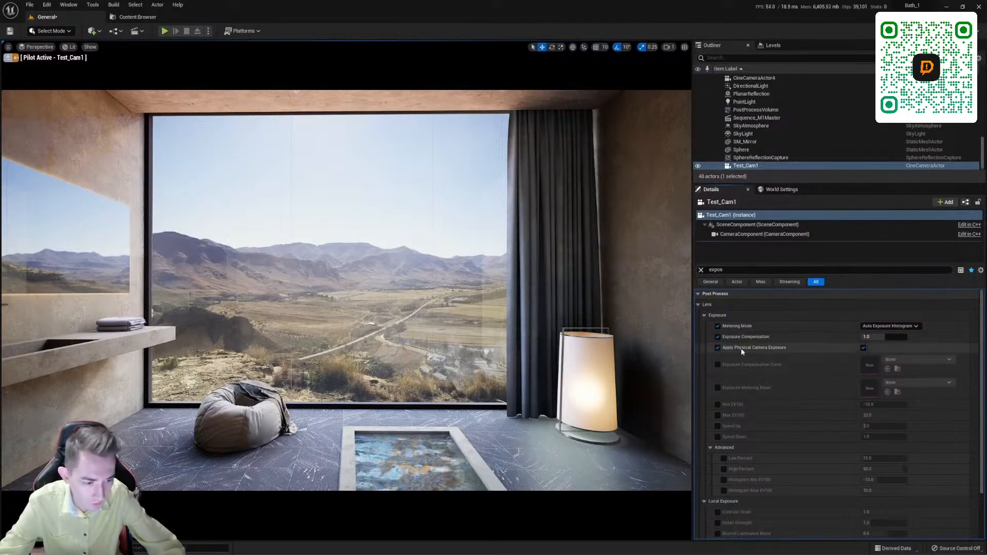
{"action": "left_click", "coordinate": [863, 348]}
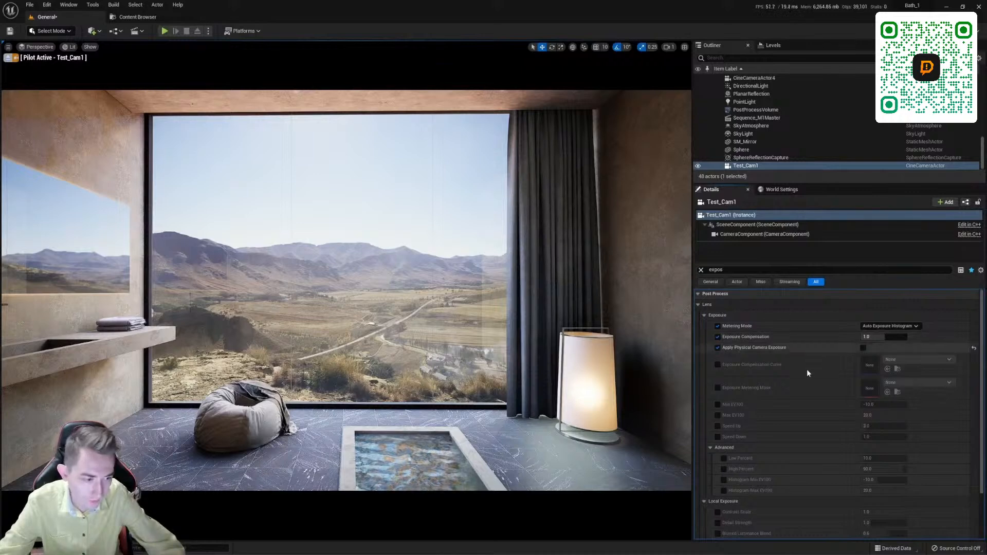
{"action": "left_click", "coordinate": [874, 326]}
{"action": "left_click", "coordinate": [866, 350]}
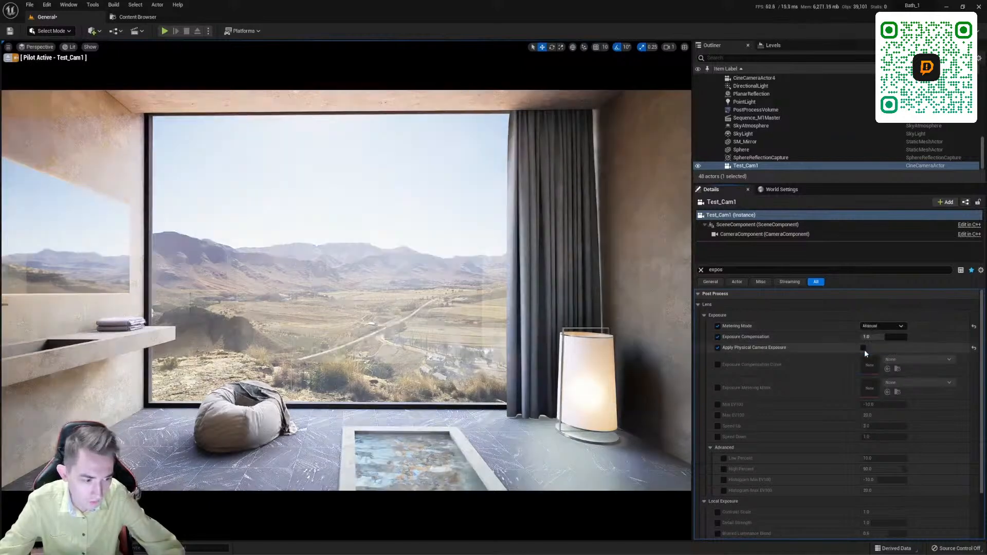
Try exposure compensation values such as -0.25 on Test_Cam1 and settle on 0.
{"action": "left_click", "coordinate": [889, 336]}
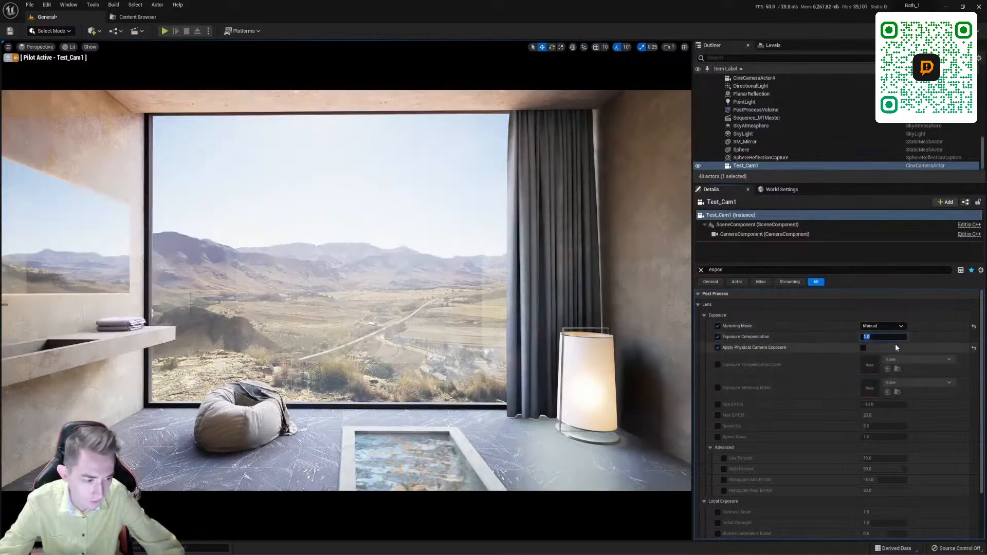
{"action": "type", "text": "0"}
{"action": "key", "text": "Return"}
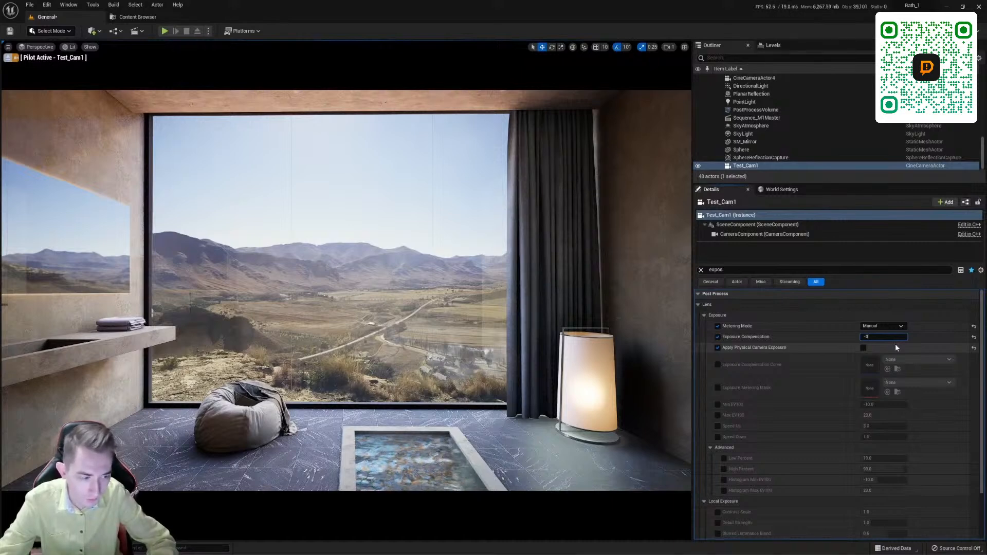
{"action": "key", "text": "Return"}
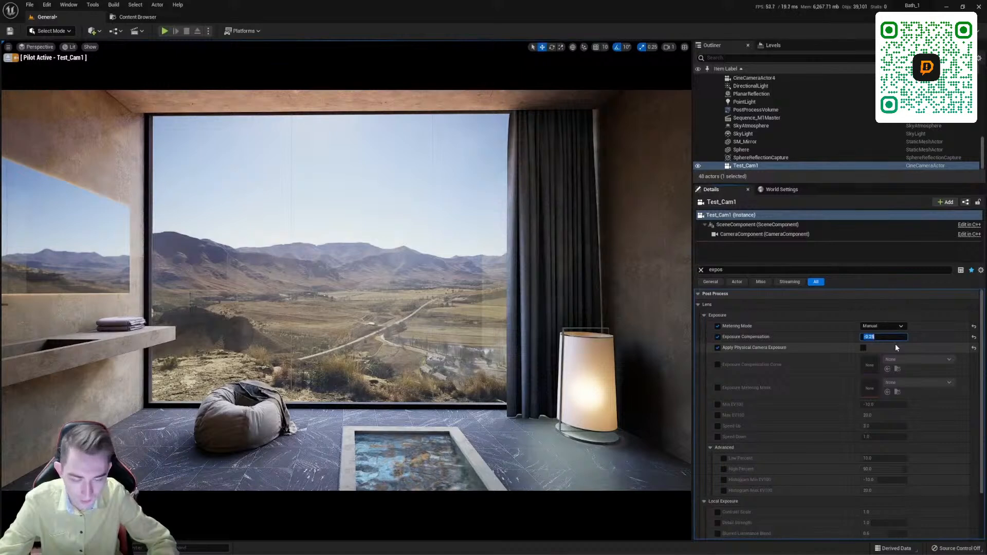
{"action": "type", "text": "0"}
{"action": "key", "text": "Return"}
{"action": "key", "text": "Return"}
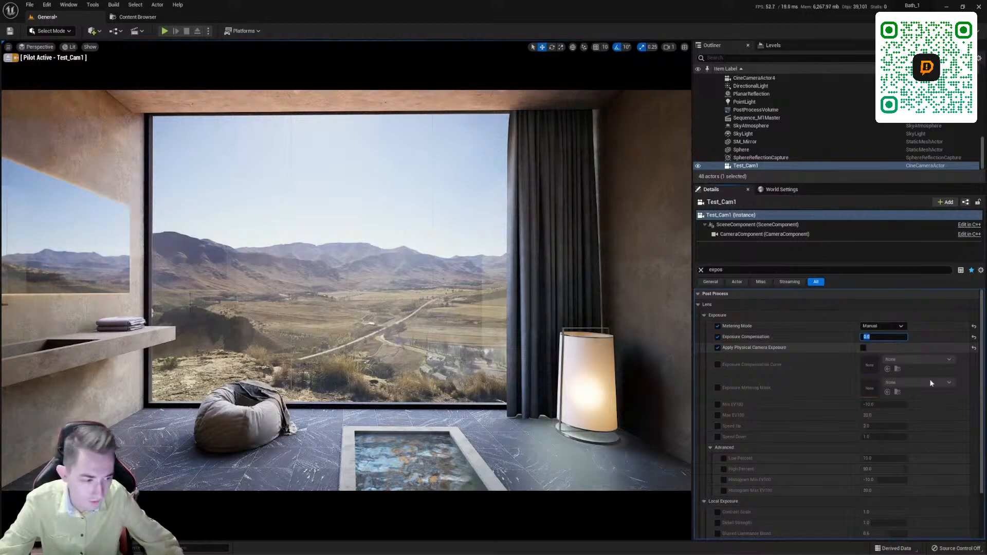
Clear the property filter and set Test_Cam1's focus method to Disable, turning off its depth of field.
{"action": "left_click", "coordinate": [701, 269]}
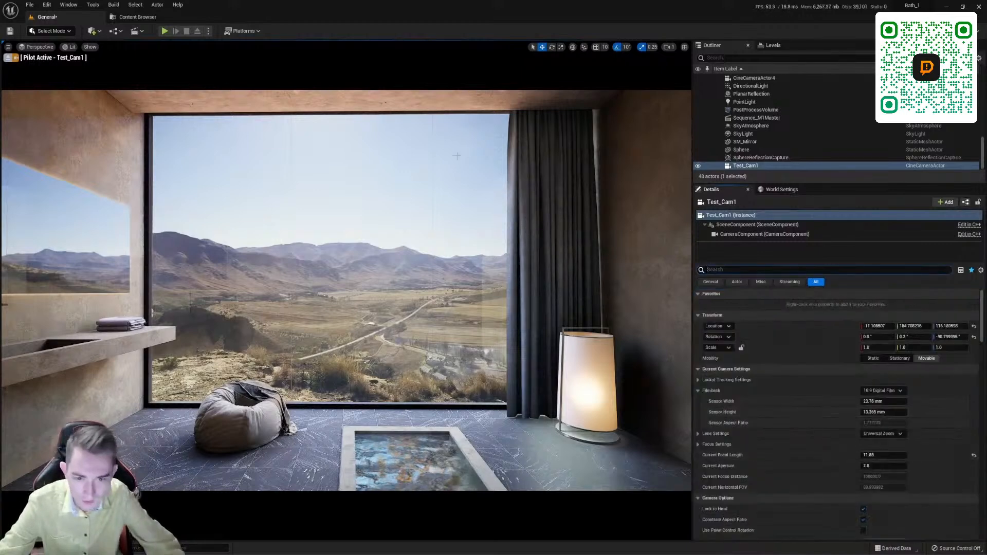
{"action": "scroll", "coordinate": [829, 452], "scroll_direction": "down", "scroll_amount": 2}
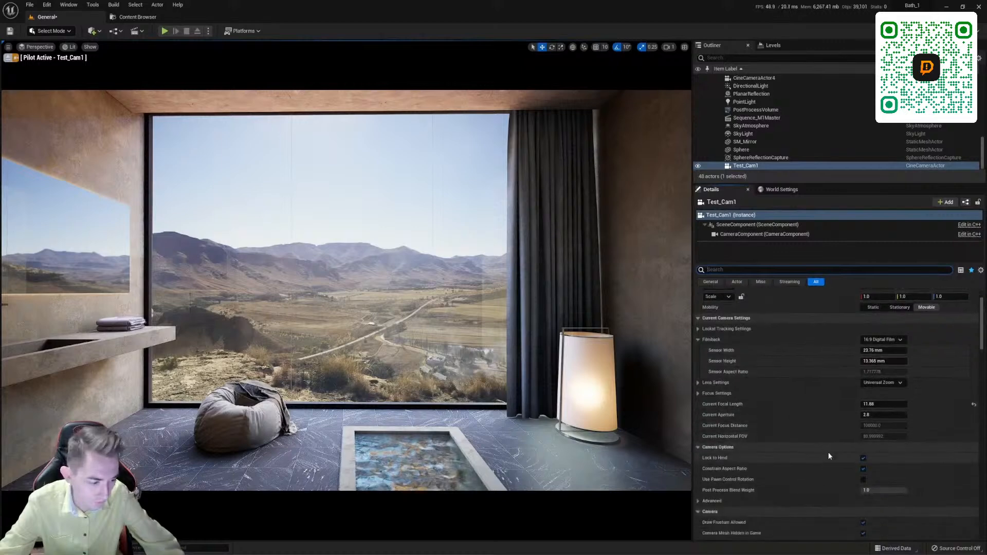
{"action": "left_click", "coordinate": [698, 393]}
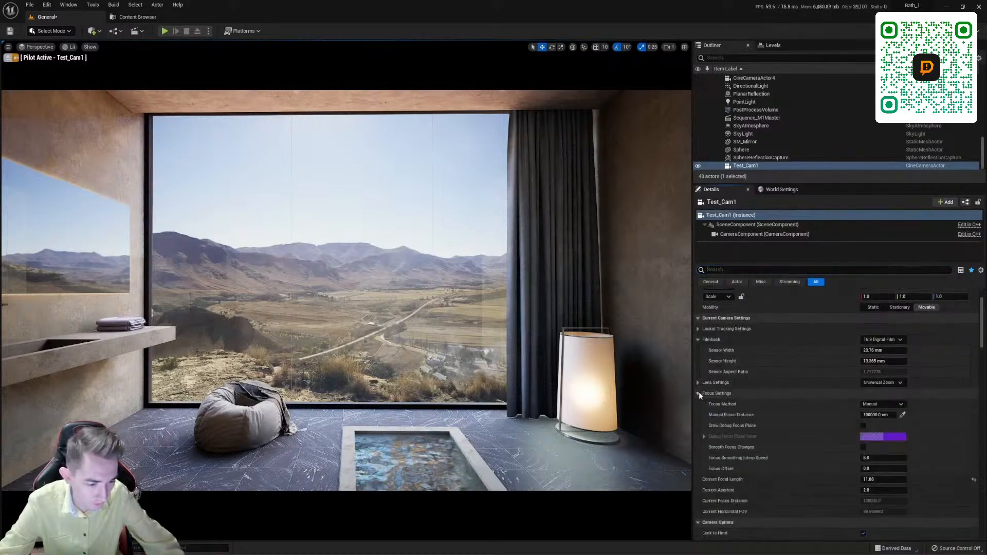
{"action": "left_click", "coordinate": [882, 404]}
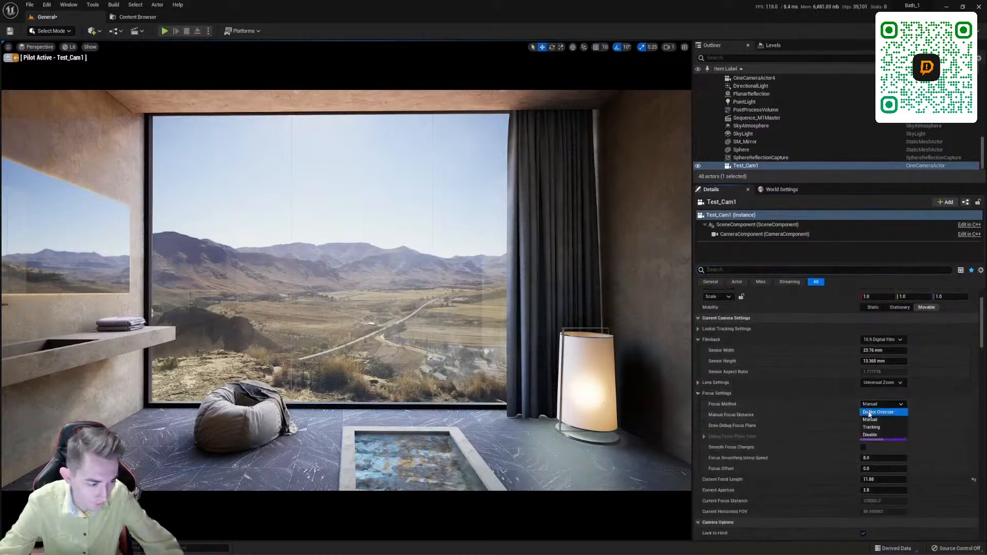
{"action": "left_click", "coordinate": [699, 394]}
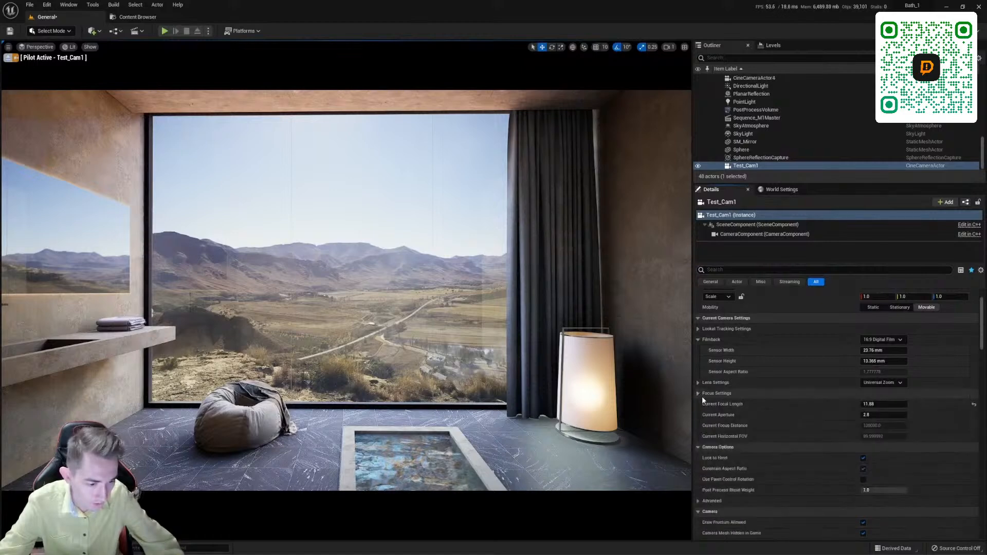
{"action": "left_click", "coordinate": [701, 394]}
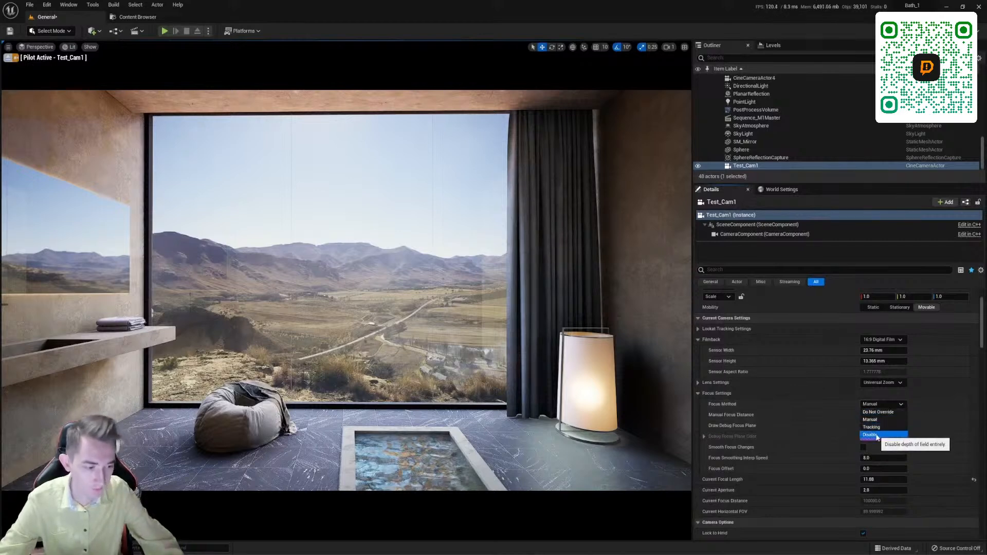
{"action": "left_click", "coordinate": [877, 435]}
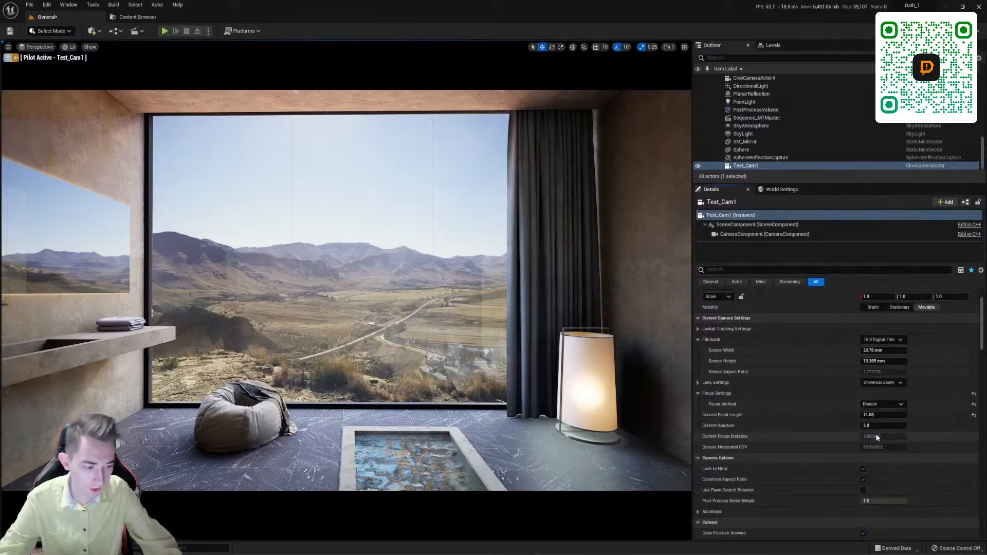
{"action": "left_click", "coordinate": [698, 394]}
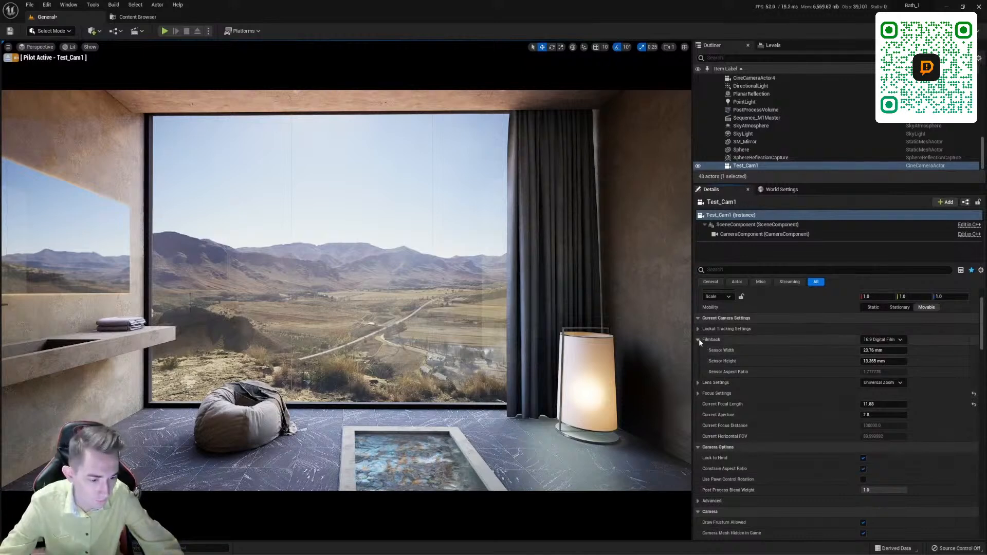
Try the 16:9 Digital Film, 16:9 Film and 16:9 DSLR filmback presets on Test_Cam1, ending on 16:9 Film.
{"action": "left_click", "coordinate": [869, 340]}
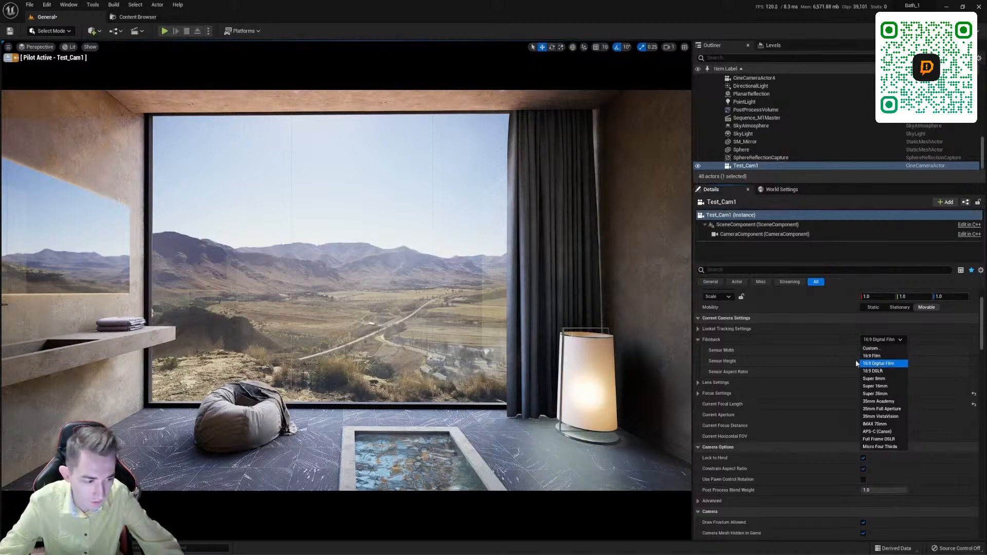
{"action": "left_click", "coordinate": [874, 364]}
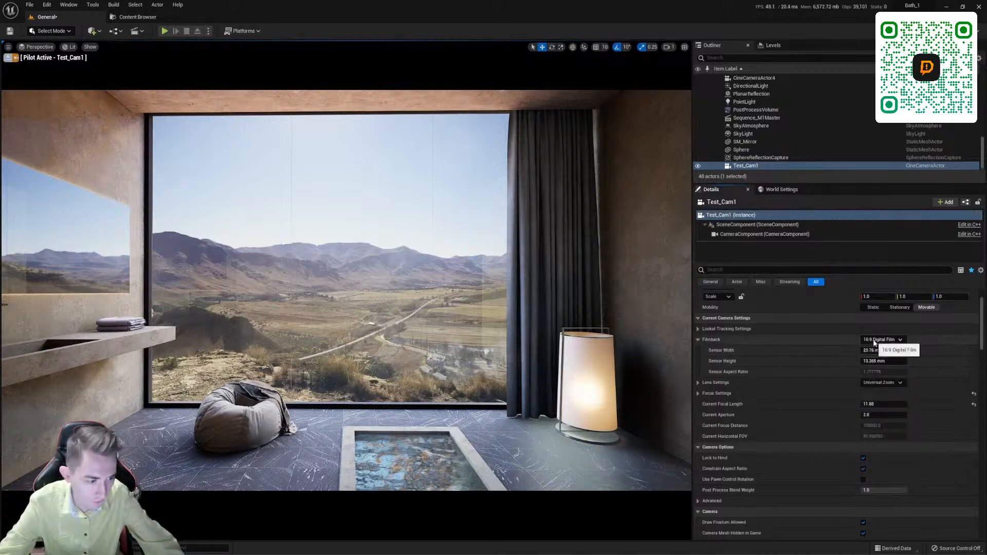
{"action": "left_click", "coordinate": [880, 340]}
{"action": "left_click", "coordinate": [872, 356]}
{"action": "left_click", "coordinate": [880, 340]}
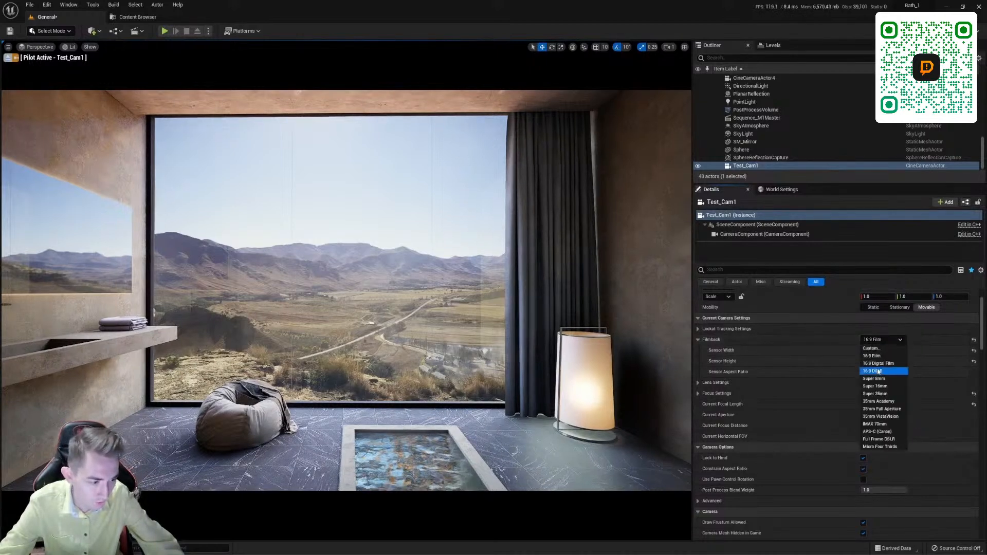
{"action": "left_click", "coordinate": [878, 371]}
{"action": "left_click", "coordinate": [880, 340]}
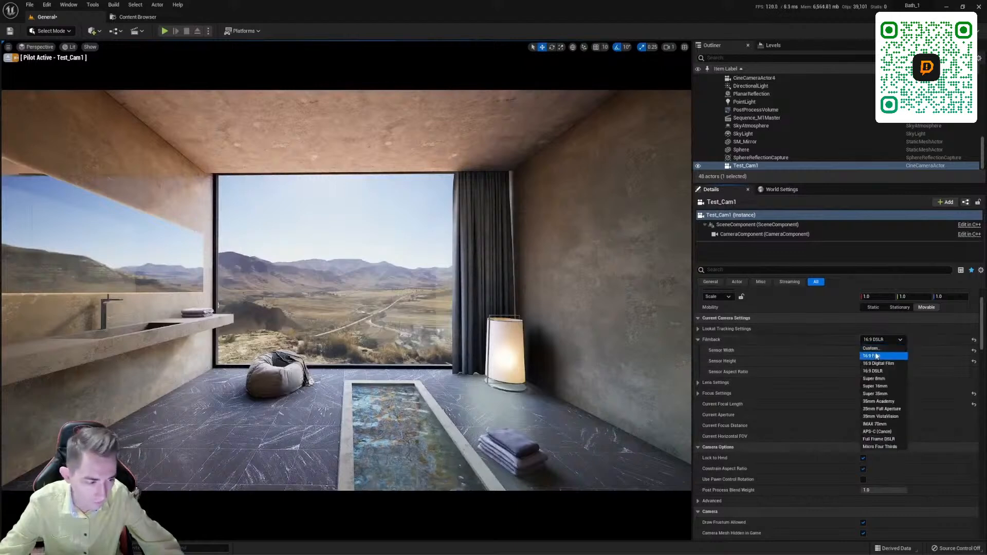
{"action": "left_click", "coordinate": [876, 356]}
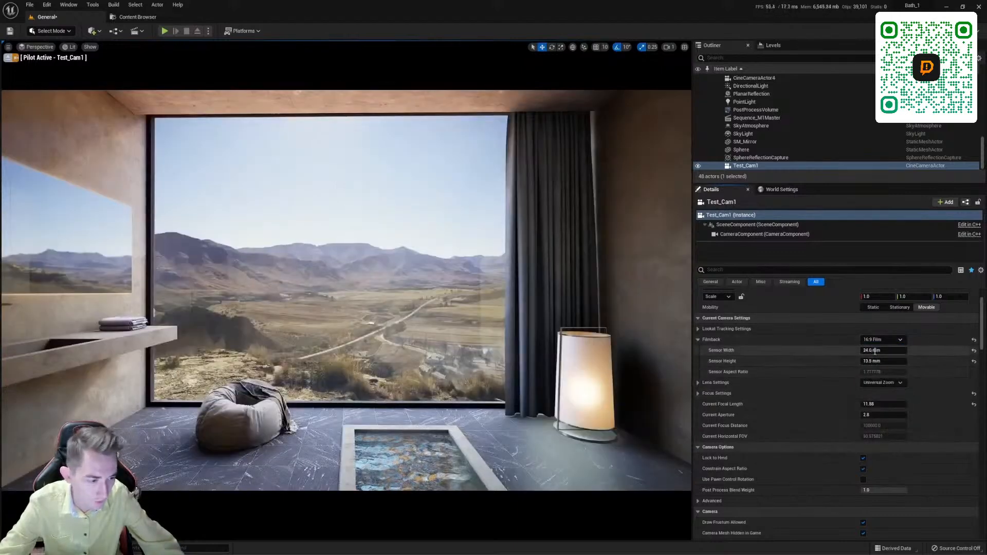
Try a custom 20 mm sensor width with heights of 10 and 12 mm, and reset both sensor dimensions to default.
{"action": "left_click", "coordinate": [875, 351]}
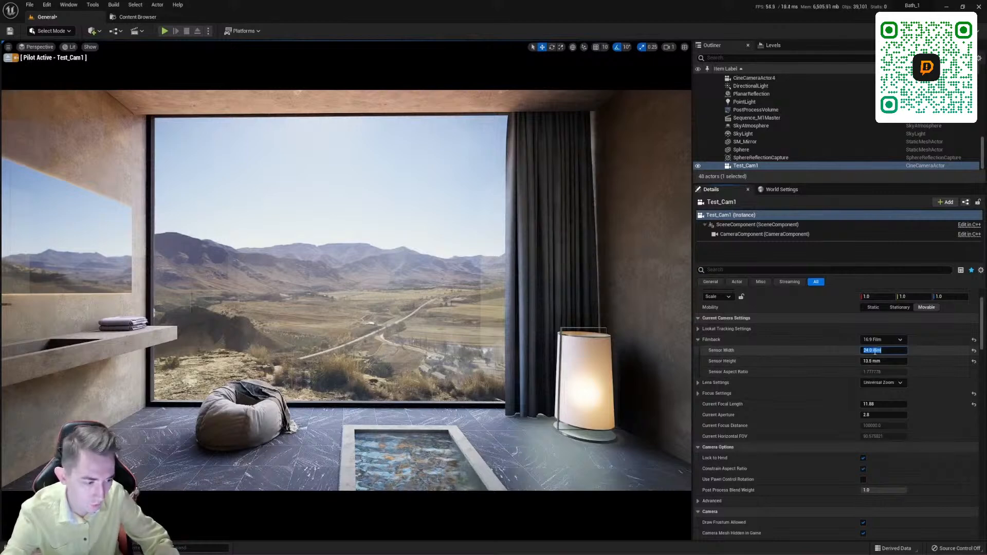
{"action": "type", "text": "20"}
{"action": "key", "text": "Return"}
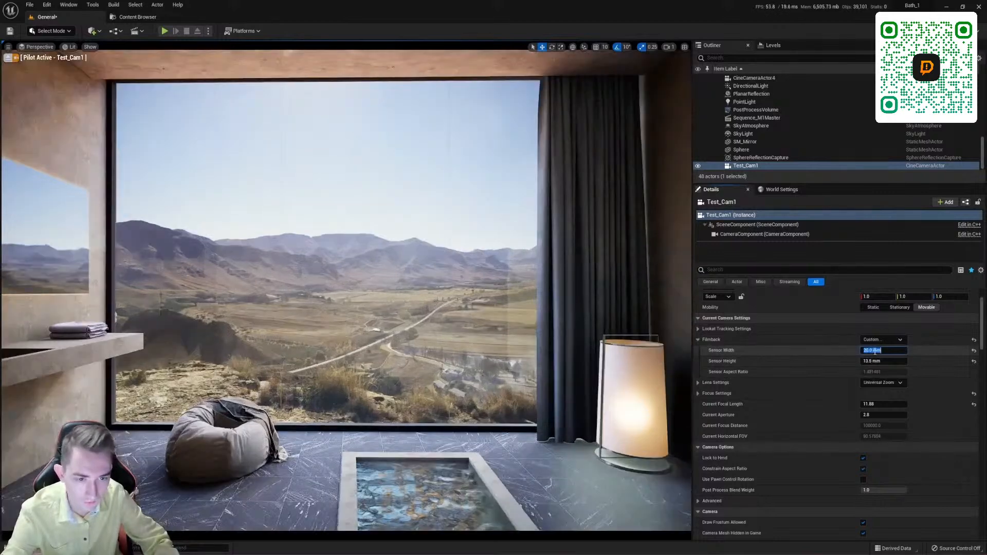
{"action": "left_click", "coordinate": [880, 362]}
{"action": "type", "text": "10"}
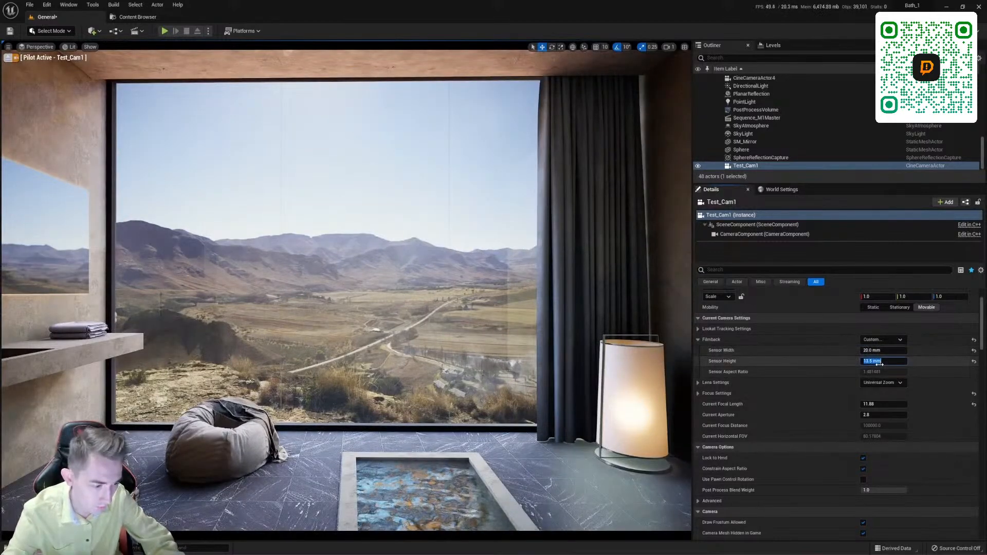
{"action": "key", "text": "Return"}
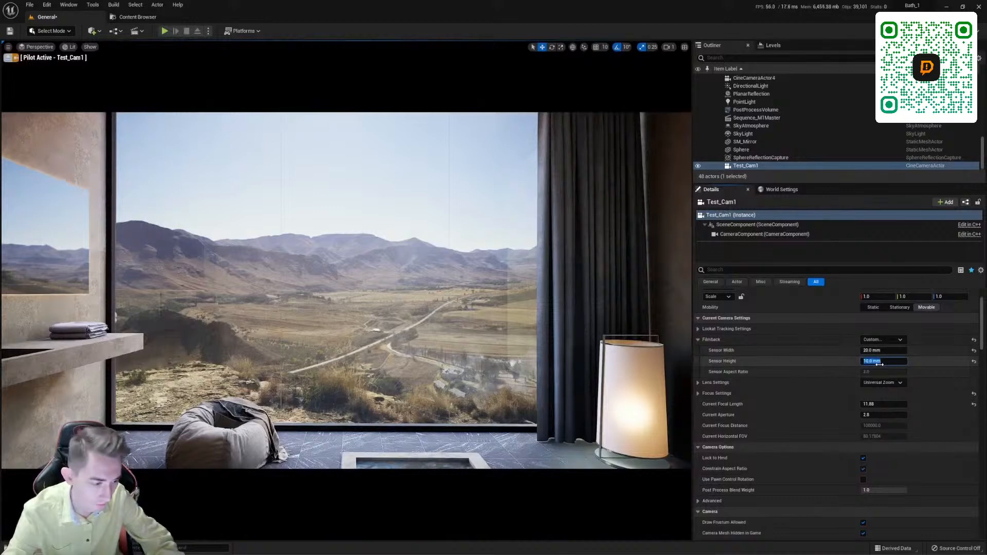
{"action": "type", "text": "12"}
{"action": "key", "text": "Return"}
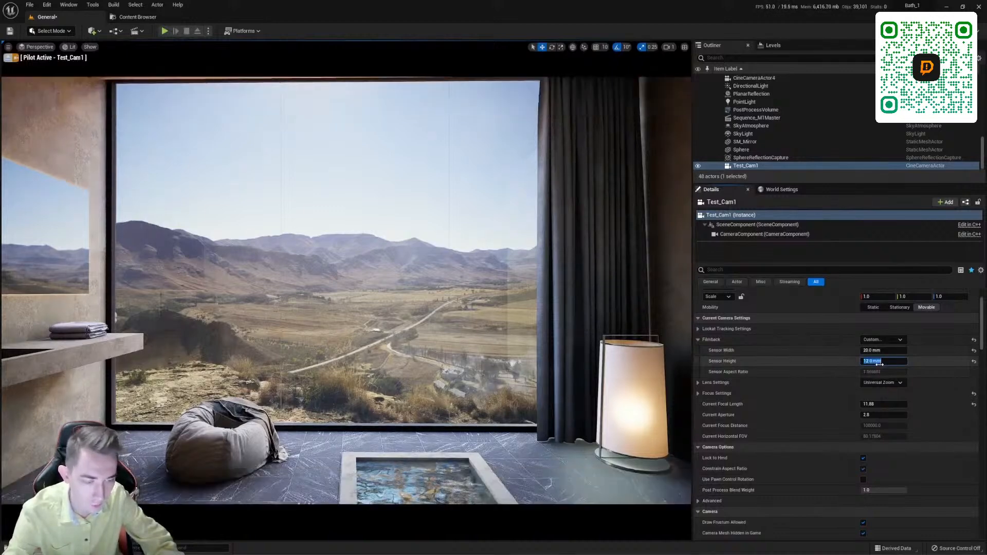
{"action": "left_click", "coordinate": [973, 362]}
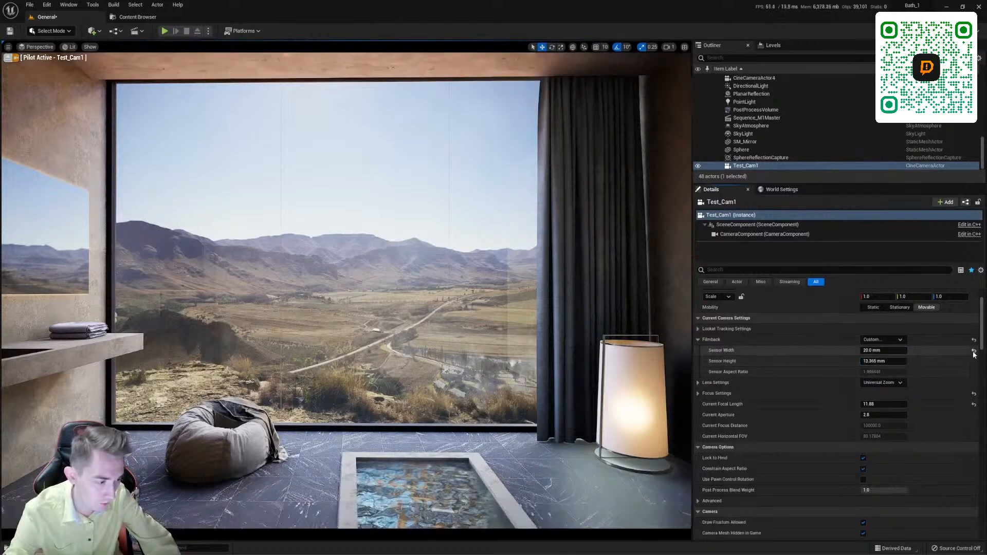
{"action": "left_click", "coordinate": [973, 351]}
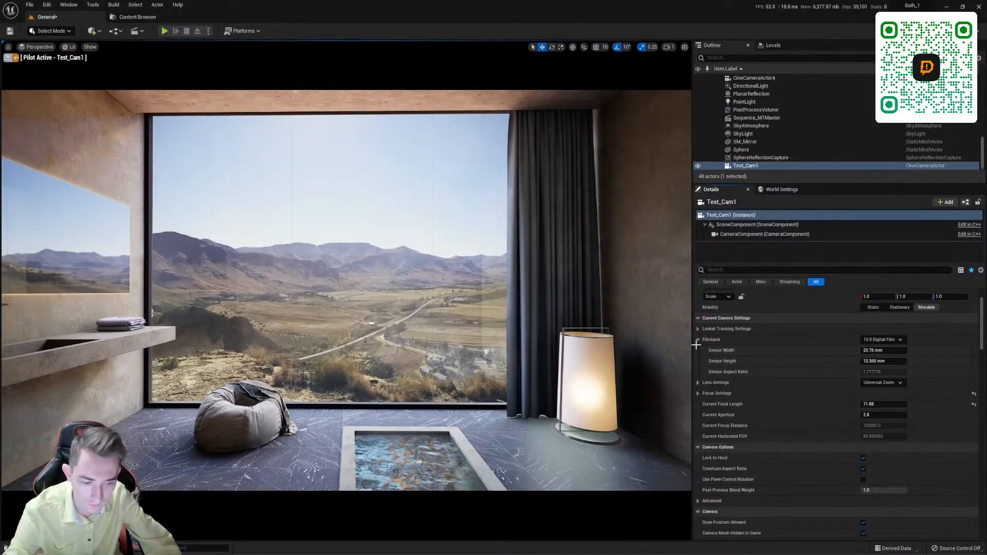
Straighten Test_Cam1 by setting its rotation to 0° on X, 0° on Y and -90° on Z.
{"action": "scroll", "coordinate": [787, 359], "scroll_direction": "up", "scroll_amount": 3}
{"action": "left_click", "coordinate": [910, 338]}
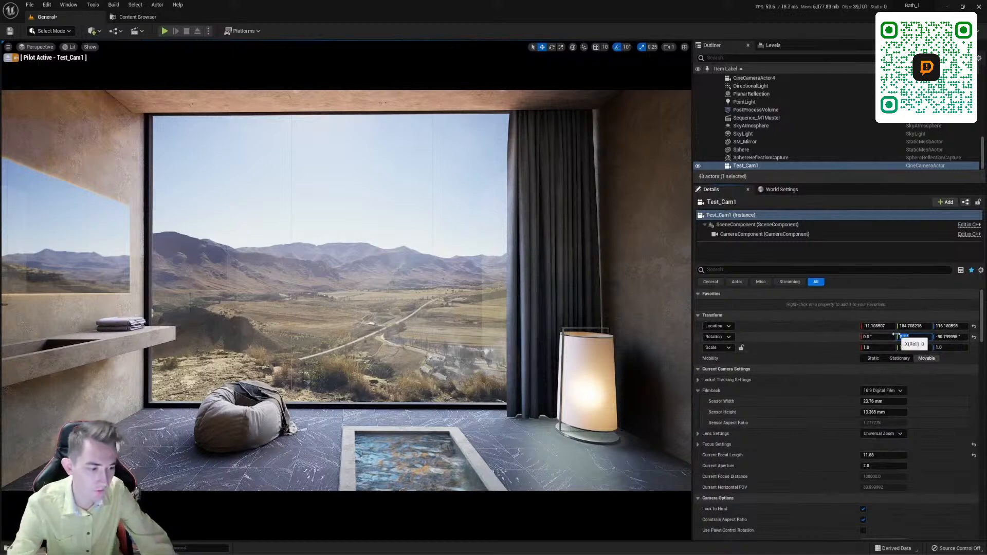
{"action": "type", "text": "0"}
{"action": "key", "text": "Return"}
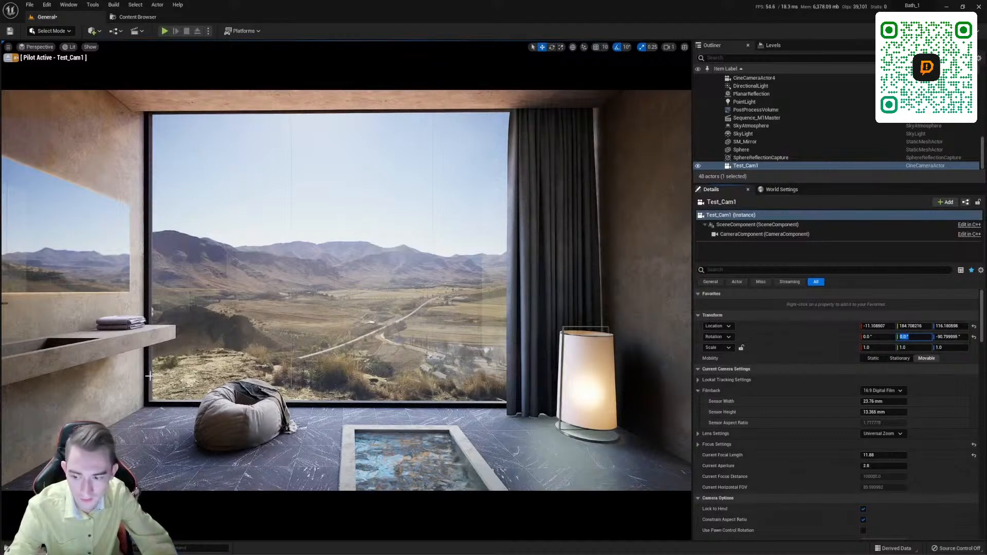
{"action": "left_click", "coordinate": [875, 337]}
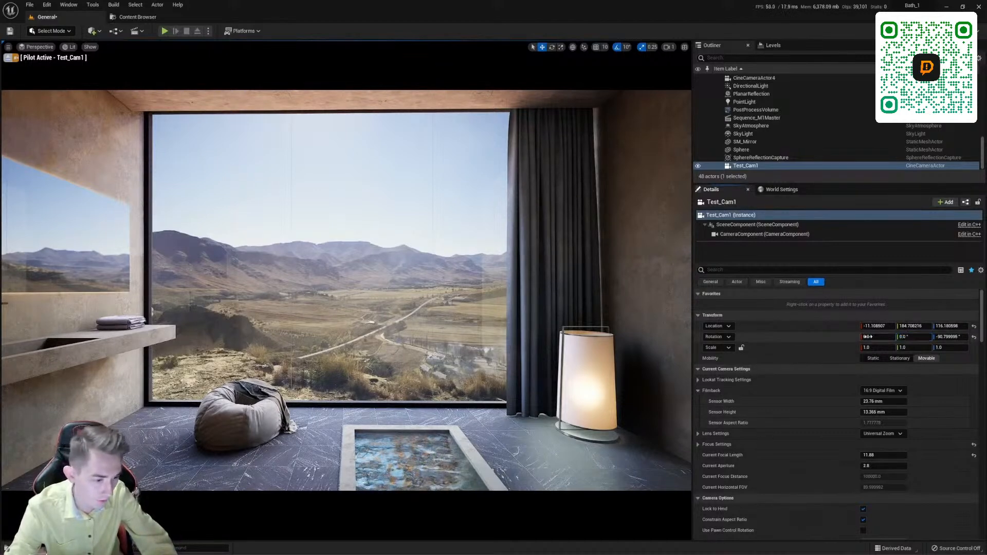
{"action": "left_click", "coordinate": [911, 339]}
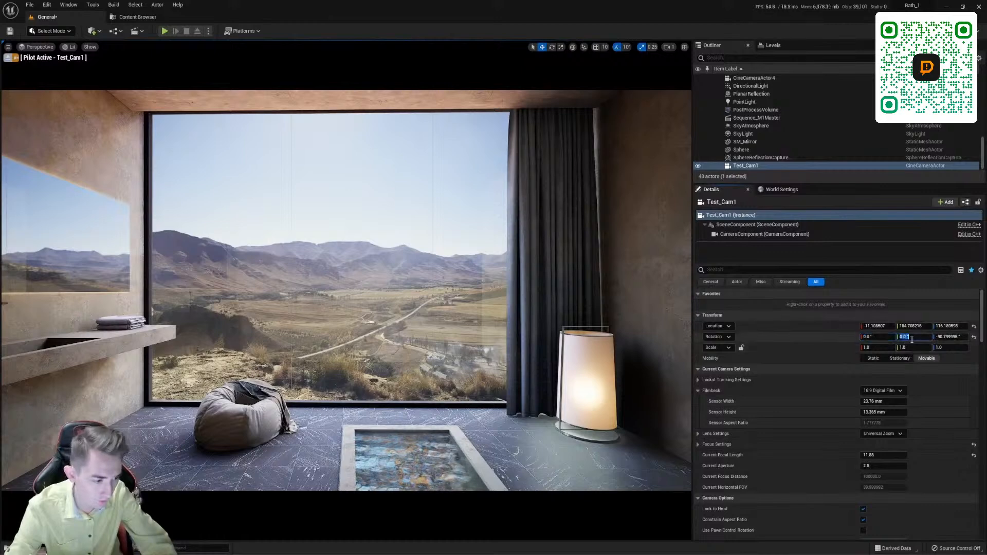
{"action": "type", "text": "0"}
{"action": "left_click", "coordinate": [872, 337]}
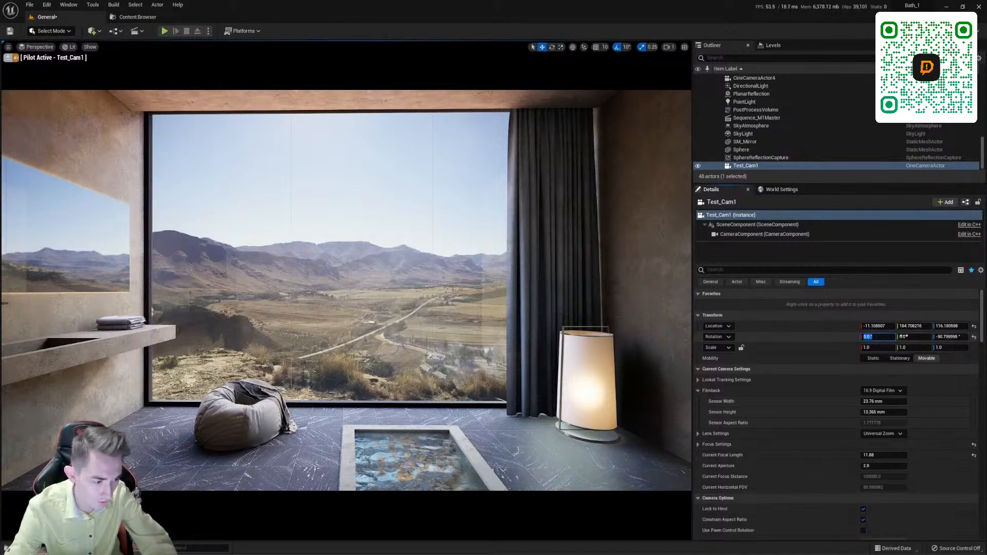
{"action": "left_click", "coordinate": [950, 337]}
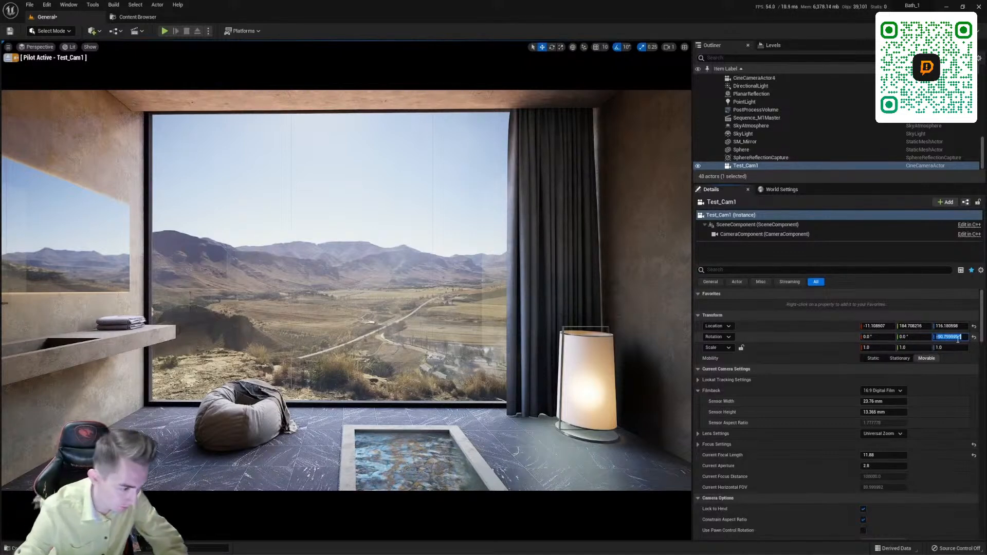
{"action": "type", "text": "-90"}
{"action": "key", "text": "Return"}
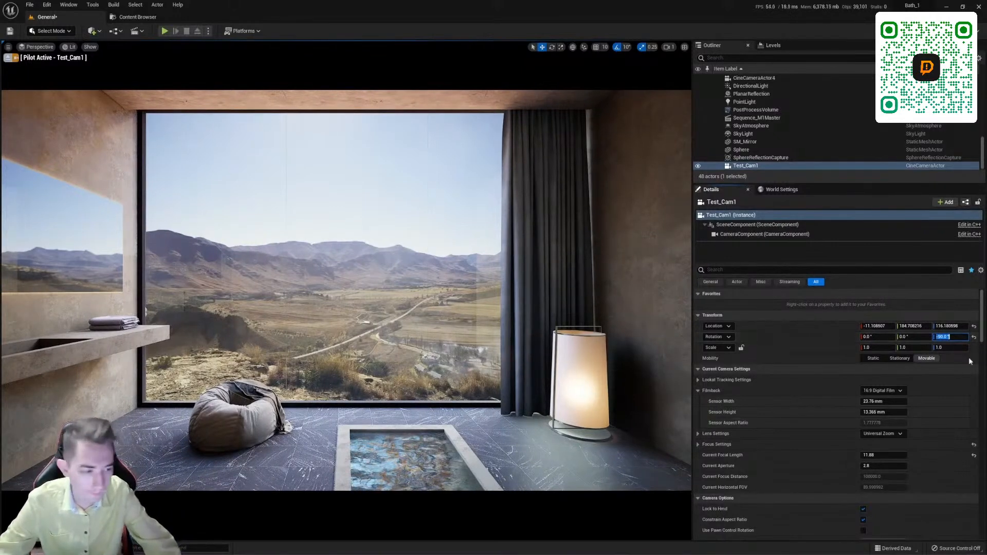
Try Z locations of 119, 120, 100 and 70 for Test_Cam1 to compare camera heights.
{"action": "left_click", "coordinate": [948, 326]}
{"action": "type", "text": "119"}
{"action": "key", "text": "Return"}
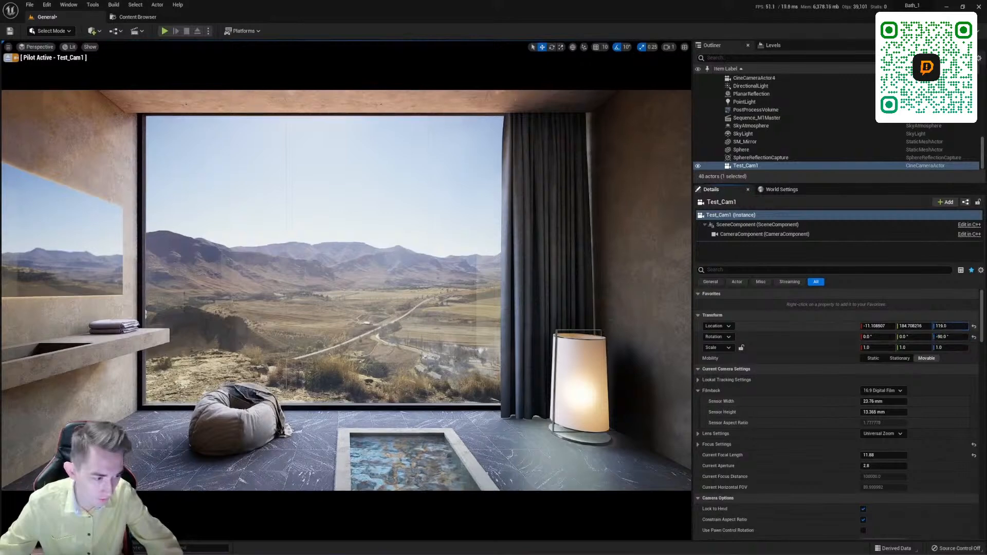
{"action": "left_click", "coordinate": [948, 326]}
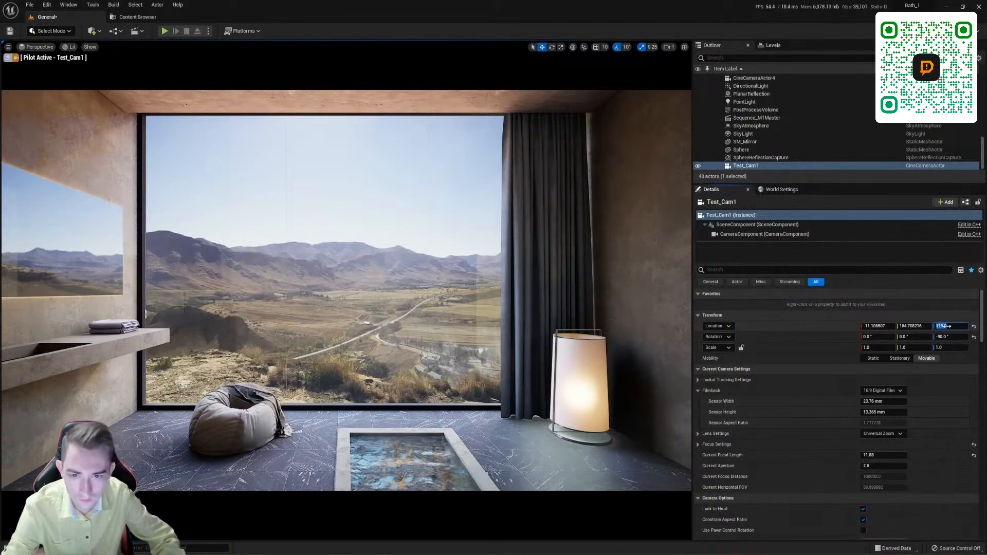
{"action": "type", "text": "1"}
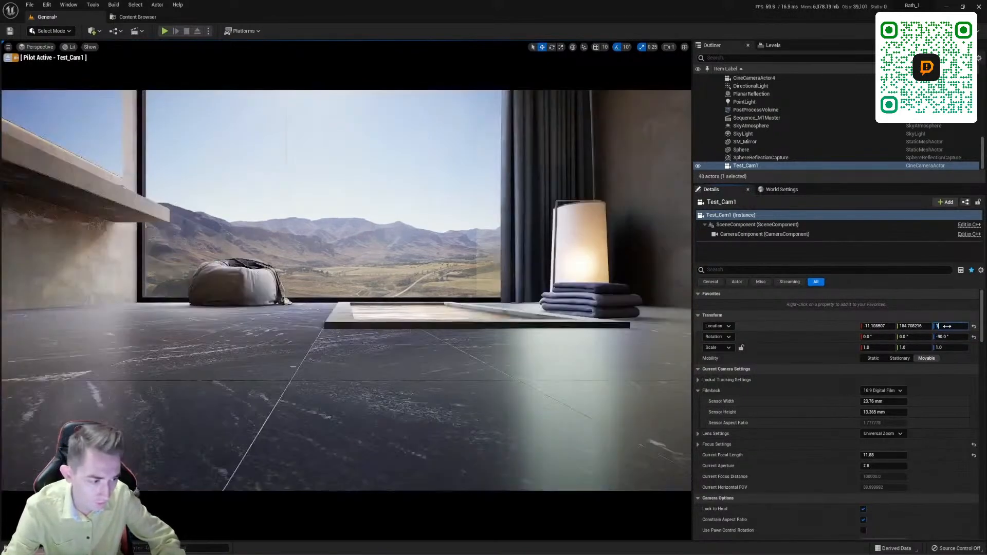
{"action": "type", "text": "20"}
{"action": "key", "text": "Return"}
{"action": "type", "text": "100"}
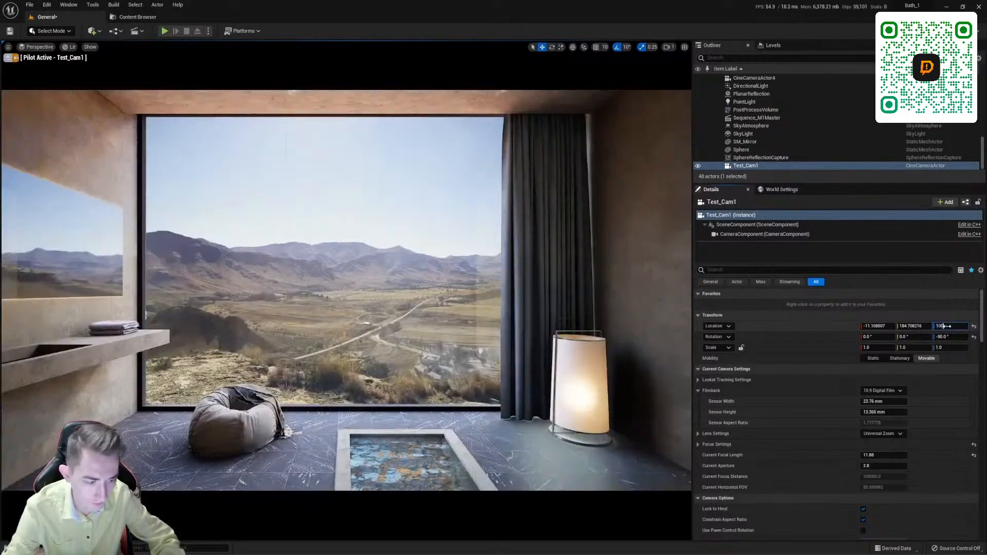
{"action": "key", "text": "Return"}
{"action": "type", "text": "70"}
{"action": "key", "text": "Return"}
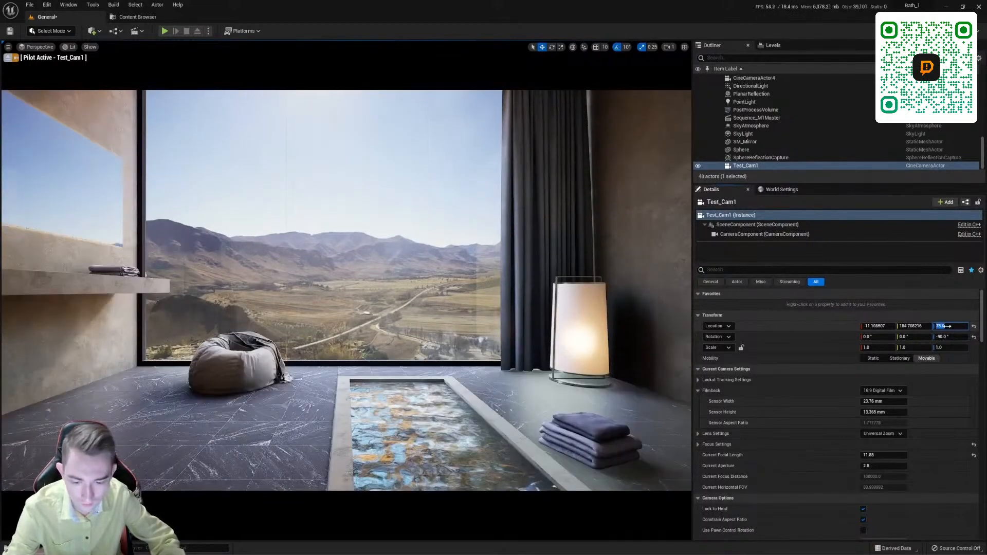
Try Z locations of 80 and 100 on Test_Cam1, and set its Z location to 120.
{"action": "type", "text": "80"}
{"action": "key", "text": "Return"}
{"action": "type", "text": "10"}
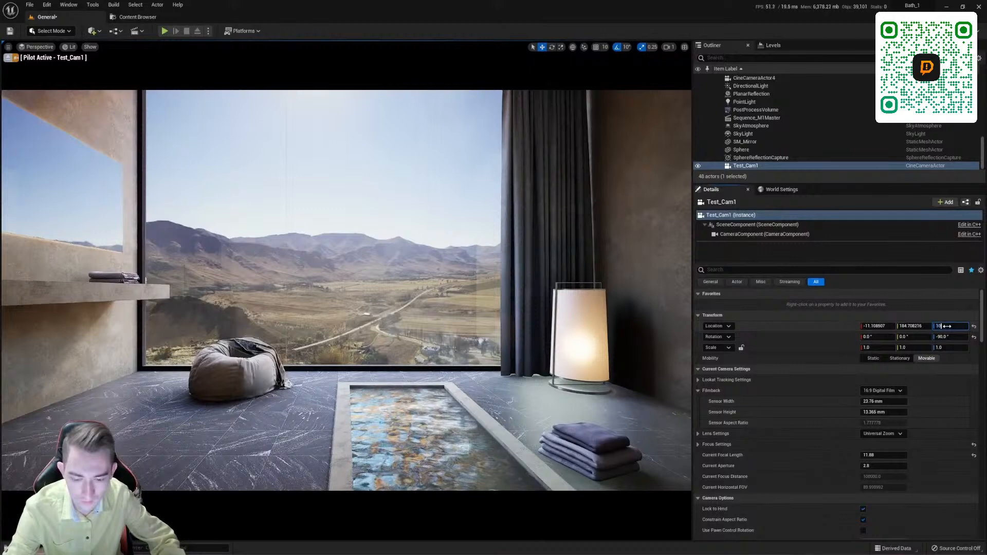
{"action": "type", "text": "0"}
{"action": "key", "text": "Return"}
{"action": "type", "text": "120"}
{"action": "key", "text": "Return"}
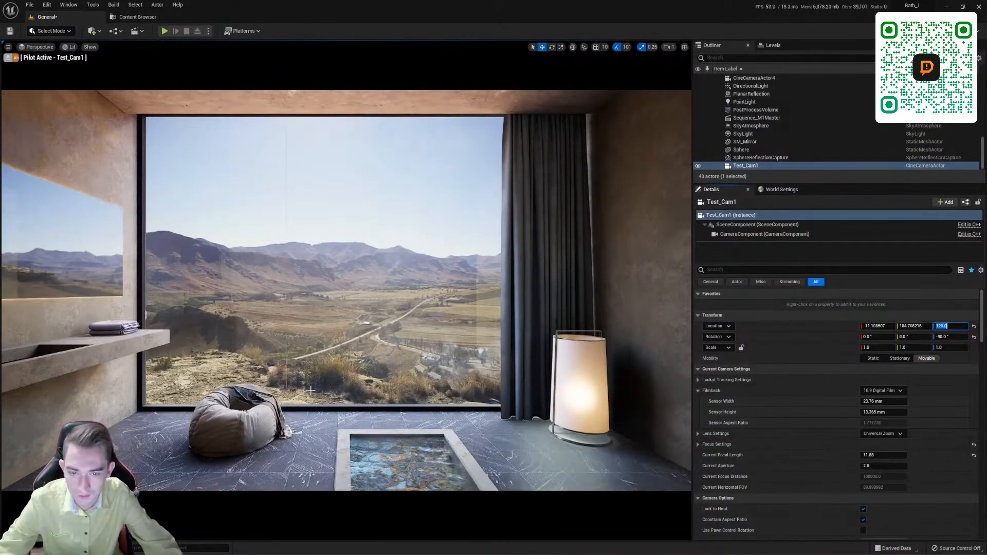
Try Y locations of 180, 200 and 196 on Test_Cam1, and set its Y location to 202.
{"action": "left_click", "coordinate": [914, 326]}
{"action": "type", "text": "180"}
{"action": "key", "text": "Return"}
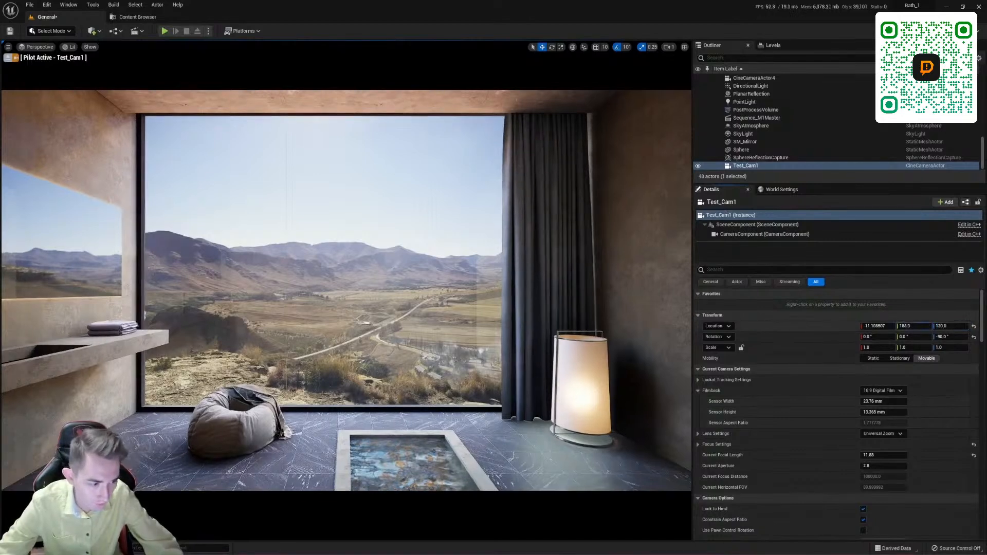
{"action": "type", "text": "200"}
{"action": "key", "text": "Return"}
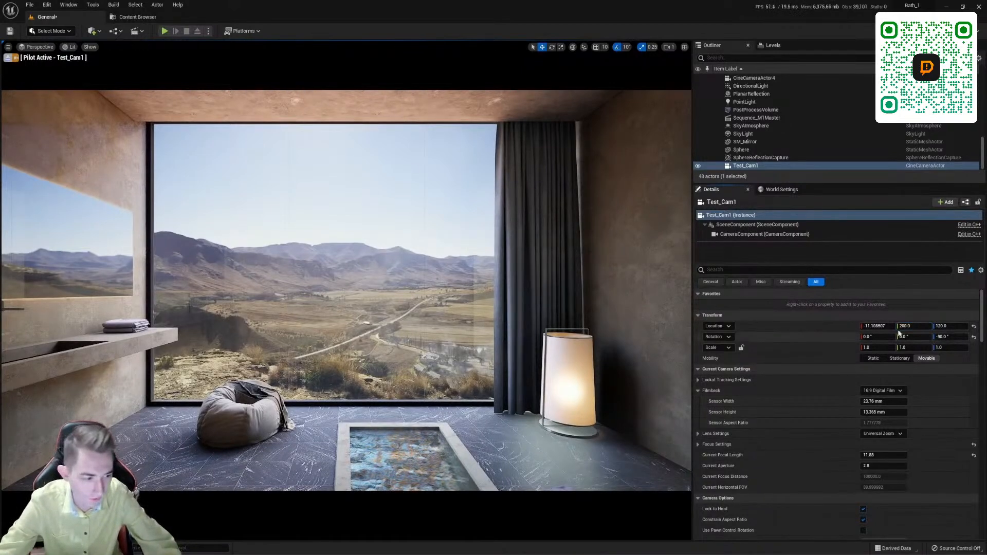
{"action": "left_click", "coordinate": [914, 326]}
{"action": "type", "text": "196"}
{"action": "key", "text": "Return"}
{"action": "left_click_drag", "start_coordinate": [914, 326], "coordinate": [918, 326]}
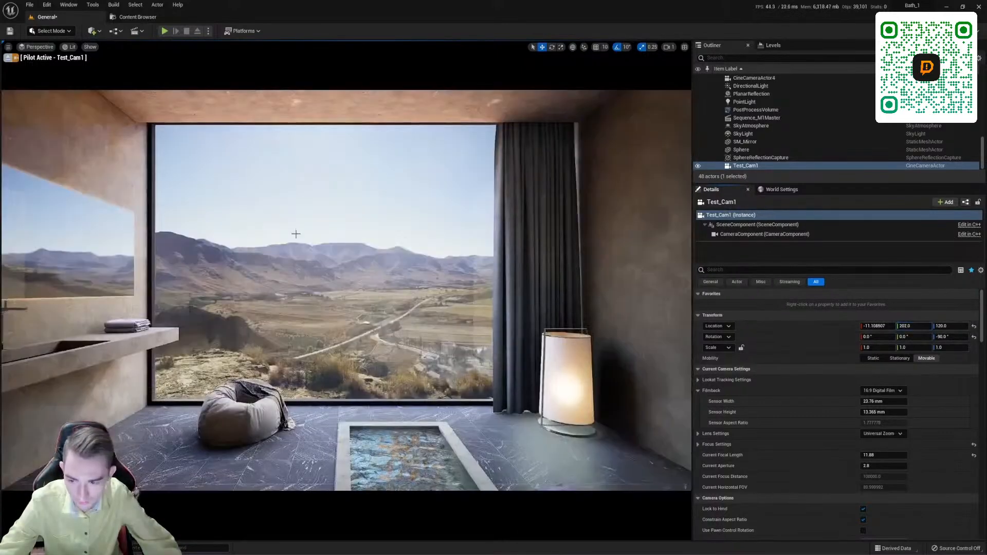
{"action": "scroll", "coordinate": [824, 411], "scroll_direction": "down", "scroll_amount": 3}
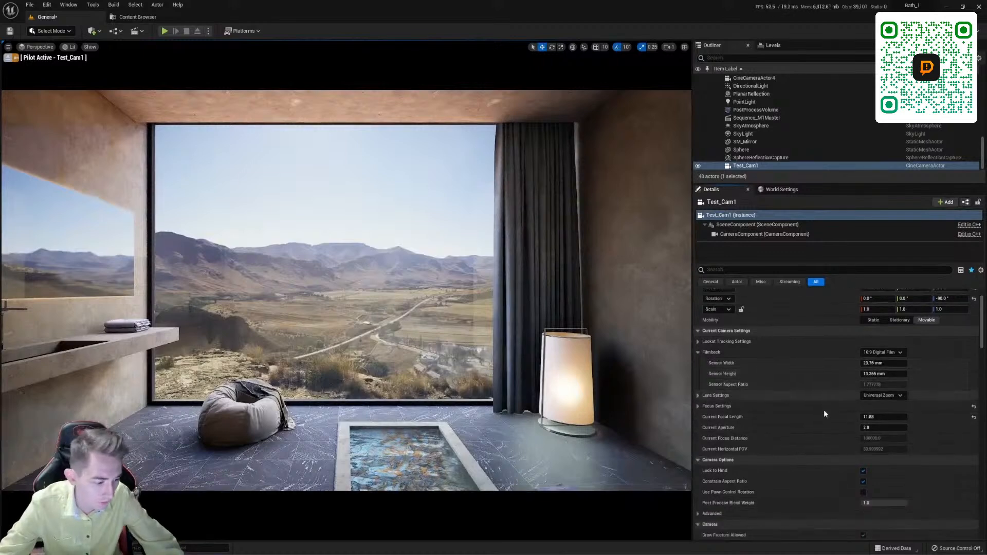
{"action": "scroll", "coordinate": [824, 413], "scroll_direction": "down", "scroll_amount": 2}
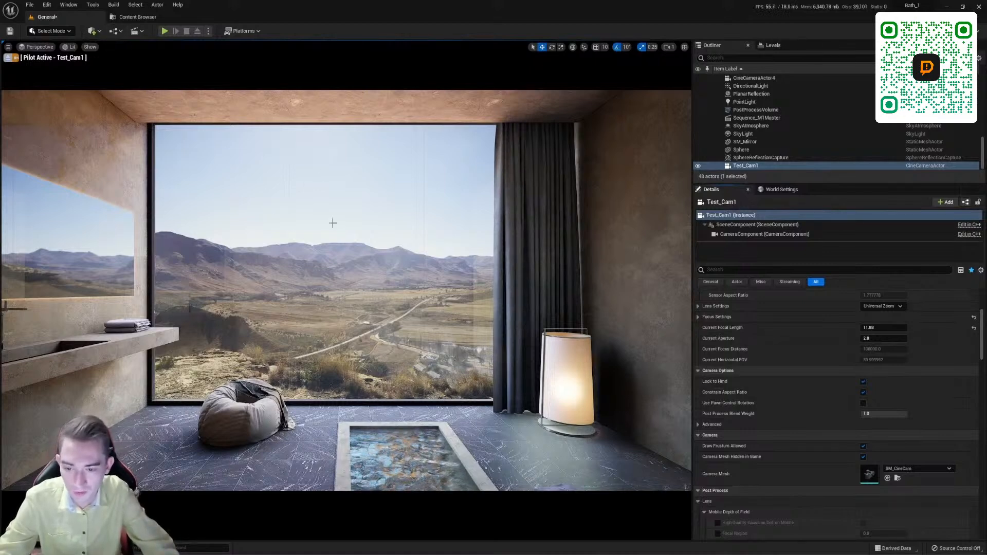
Create a new folder with the default name inside the Sequences content folder.
{"action": "left_click", "coordinate": [130, 19]}
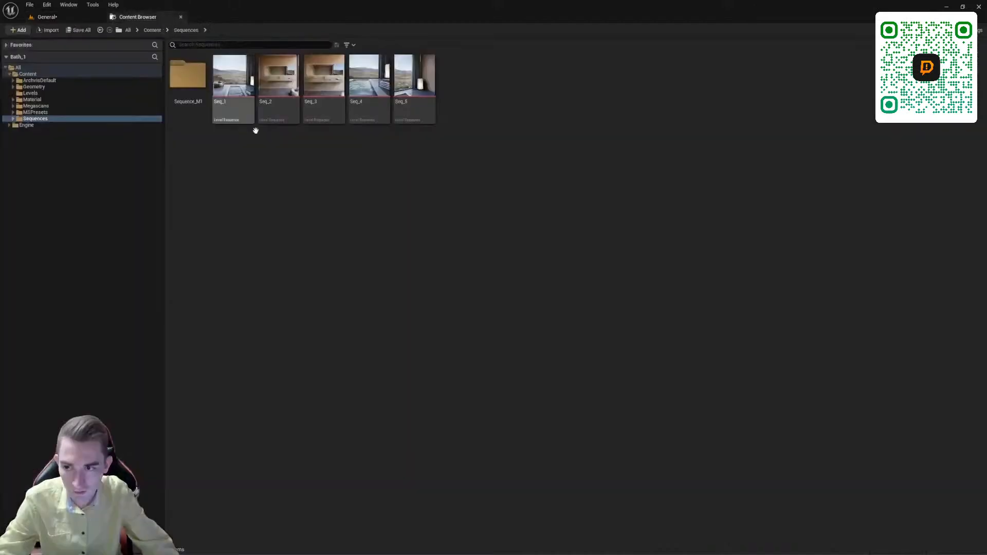
{"action": "right_click", "coordinate": [327, 243]}
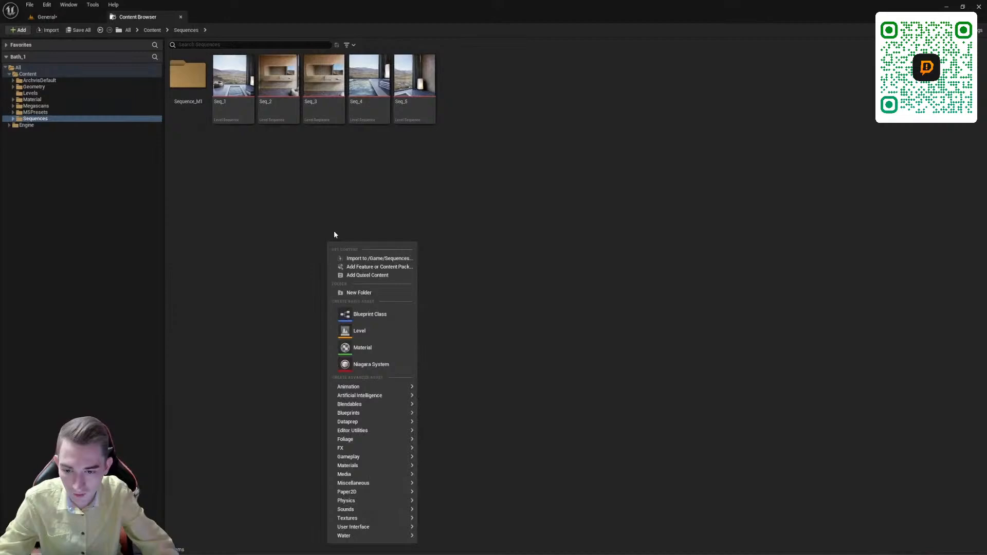
{"action": "left_click", "coordinate": [334, 231]}
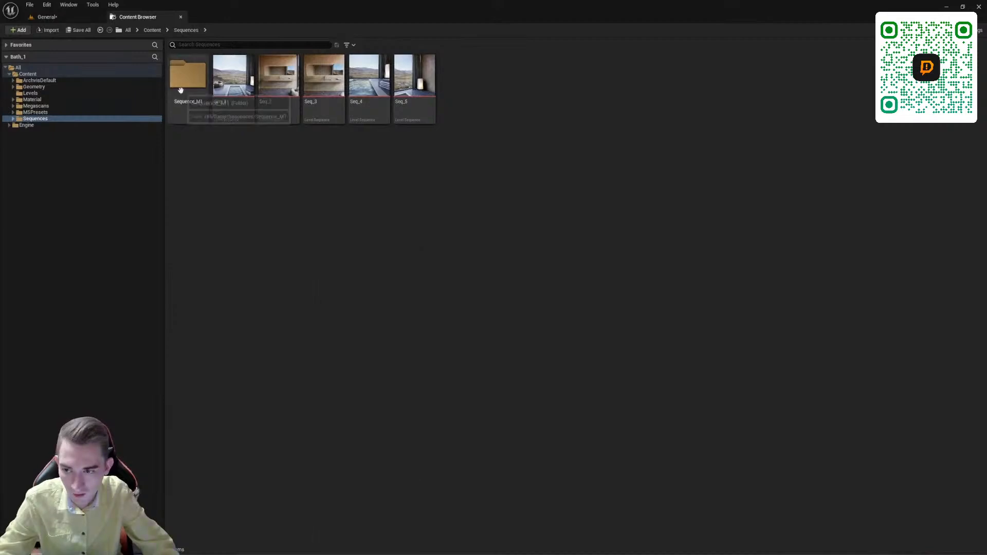
{"action": "right_click", "coordinate": [265, 174]}
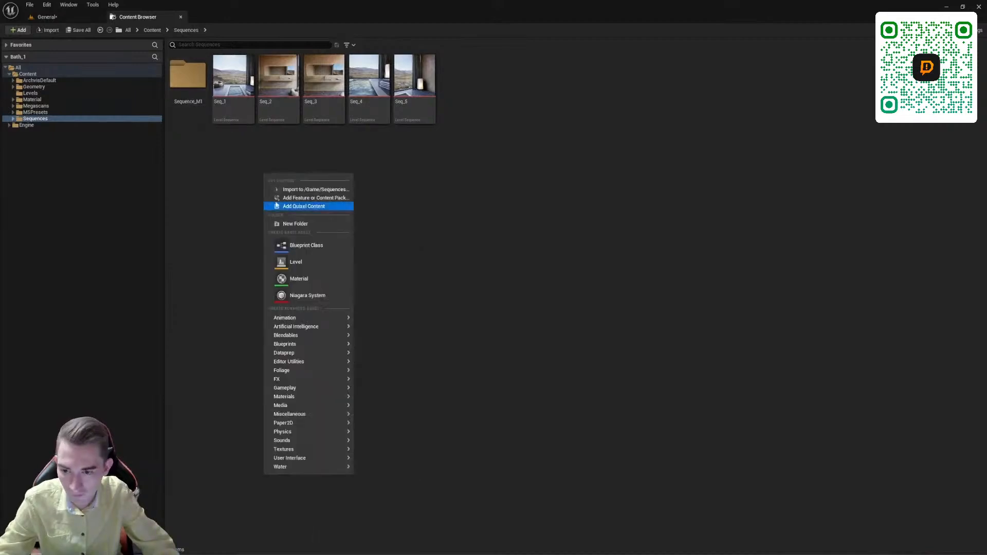
{"action": "left_click", "coordinate": [295, 224]}
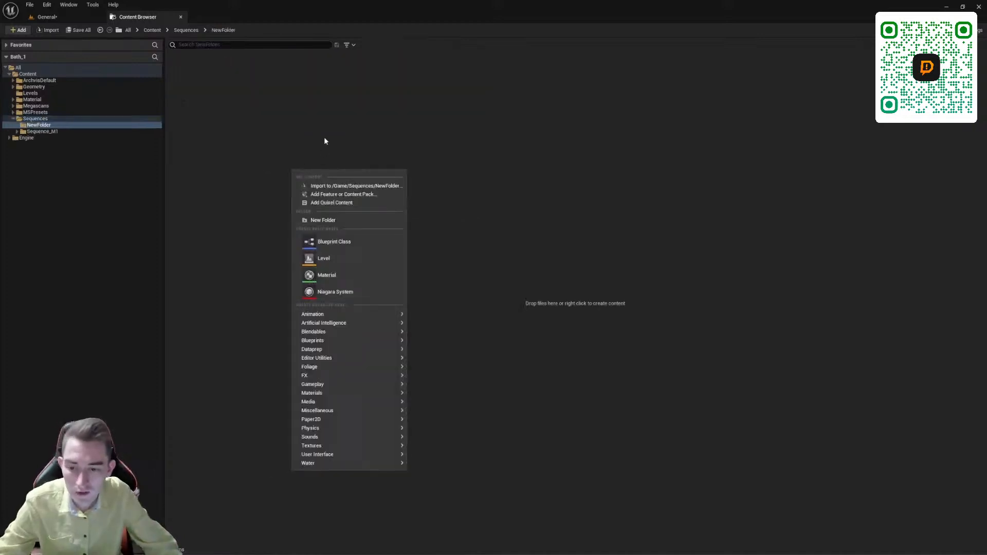
Create a Level Sequence named Seqq_1 inside the new folder under Sequences.
{"action": "right_click", "coordinate": [335, 127]}
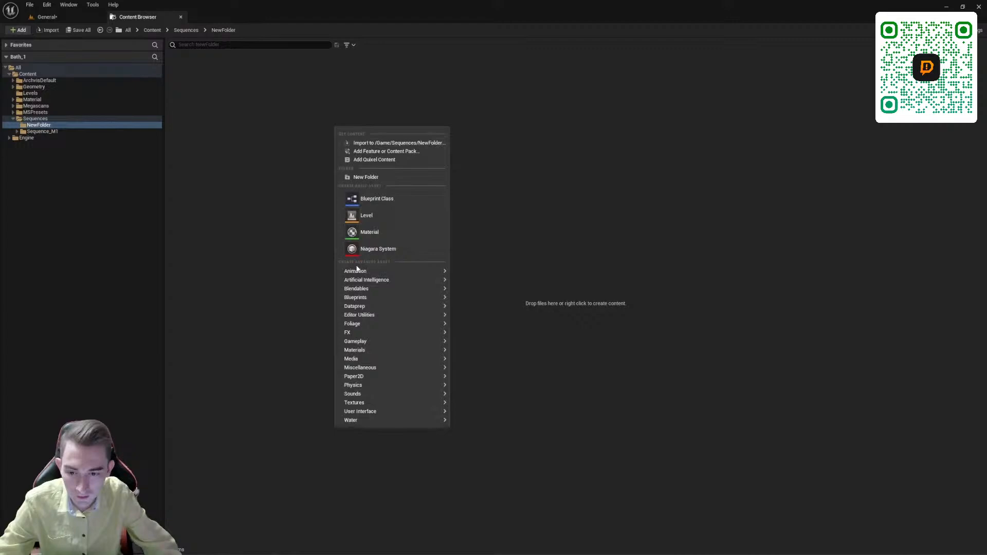
{"action": "mouse_move", "coordinate": [356, 271]}
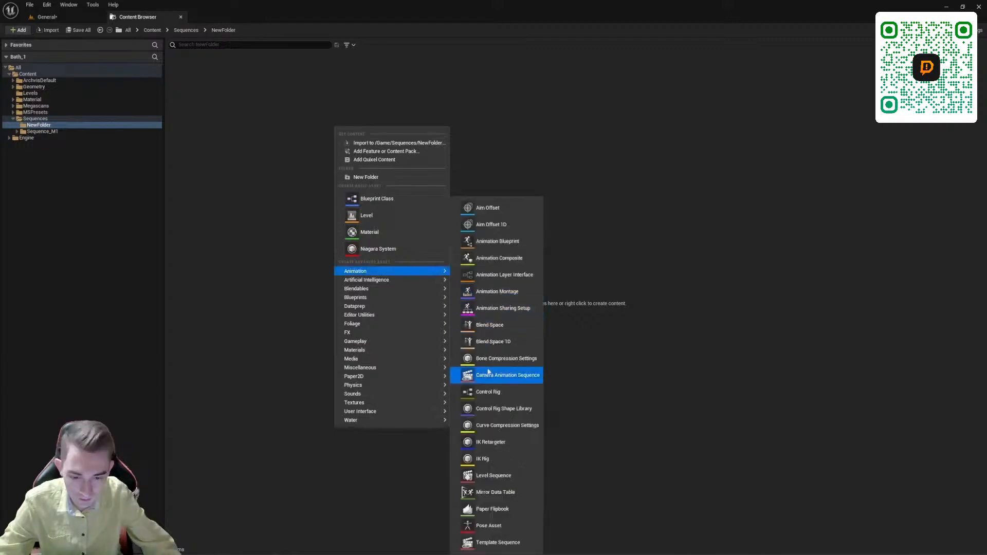
{"action": "left_click", "coordinate": [496, 480]}
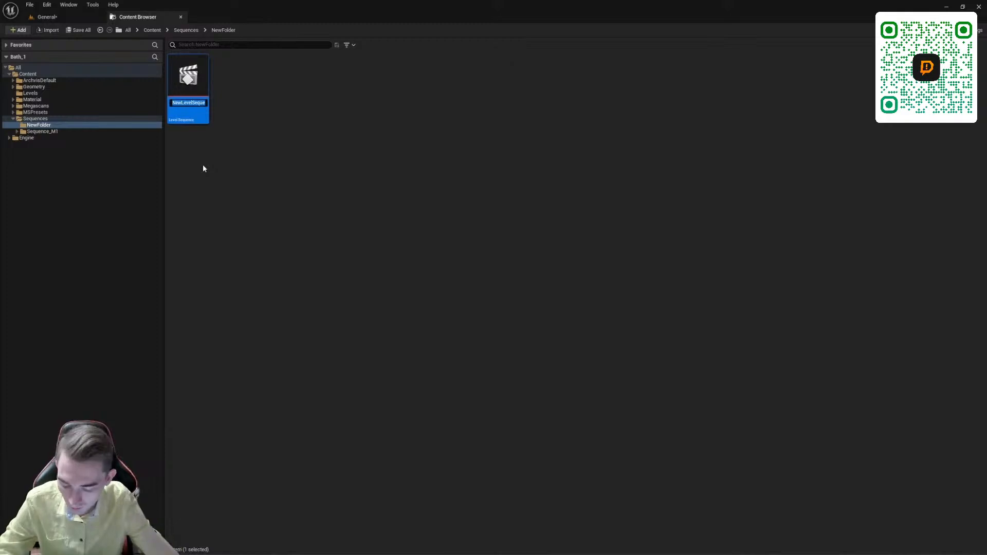
{"action": "type", "text": "Seqq"}
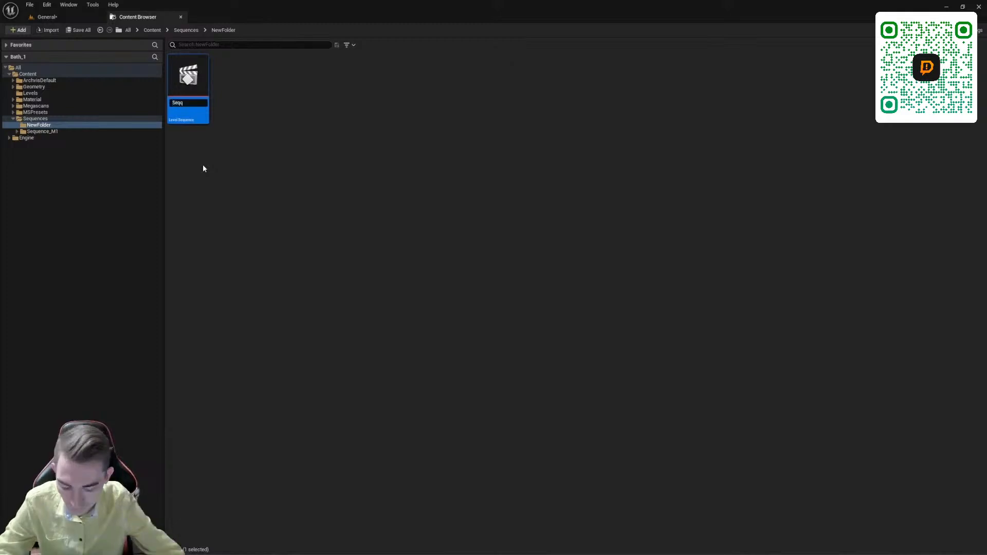
{"action": "key", "text": "Return"}
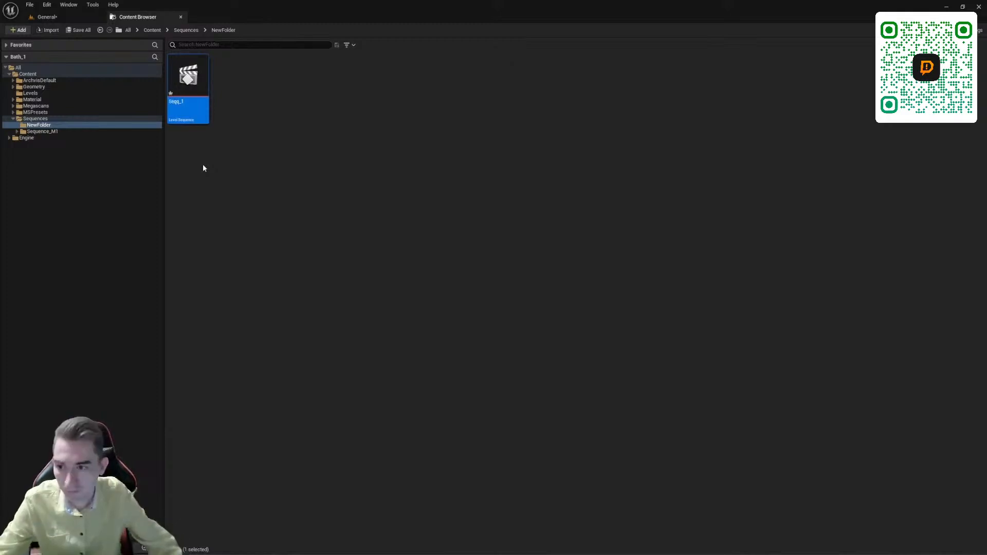
Open the Seqq_1 level sequence and add the Test_Cam1 camera to it as a track.
{"action": "double_click", "coordinate": [197, 63]}
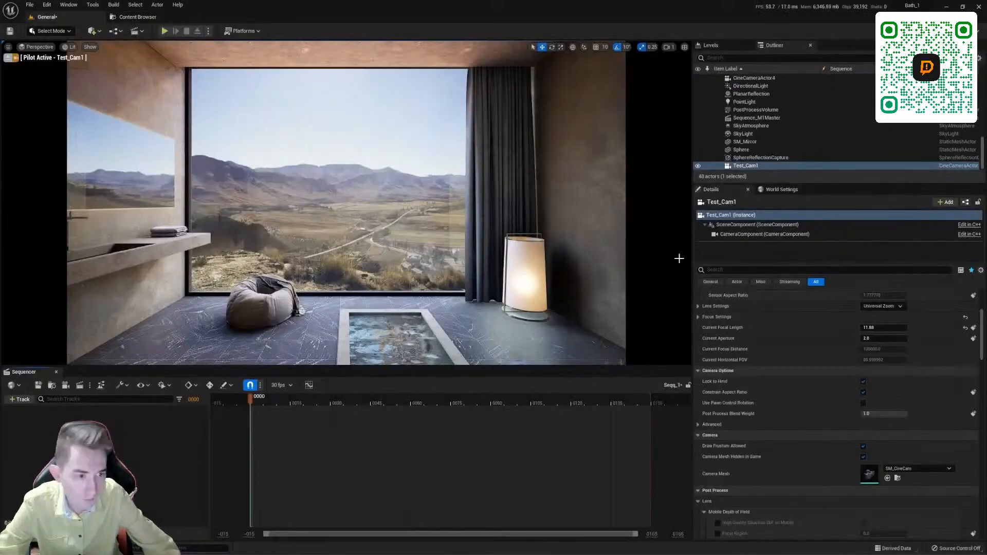
{"action": "left_click_drag", "start_coordinate": [746, 166], "coordinate": [103, 442]}
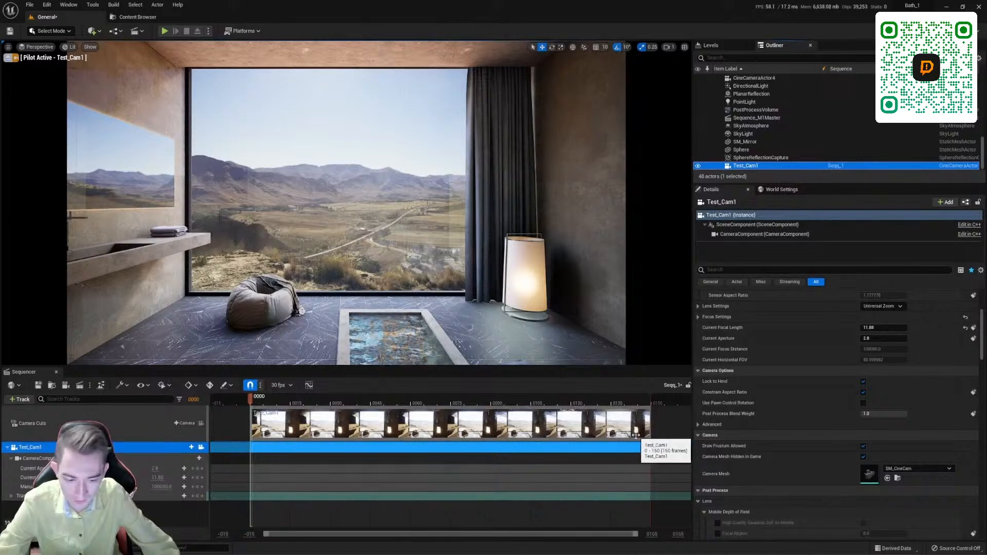
Examine the sequence's frame rate options, its current frame value and the location channels in Test_Cam1's Transform track.
{"action": "left_click", "coordinate": [282, 386]}
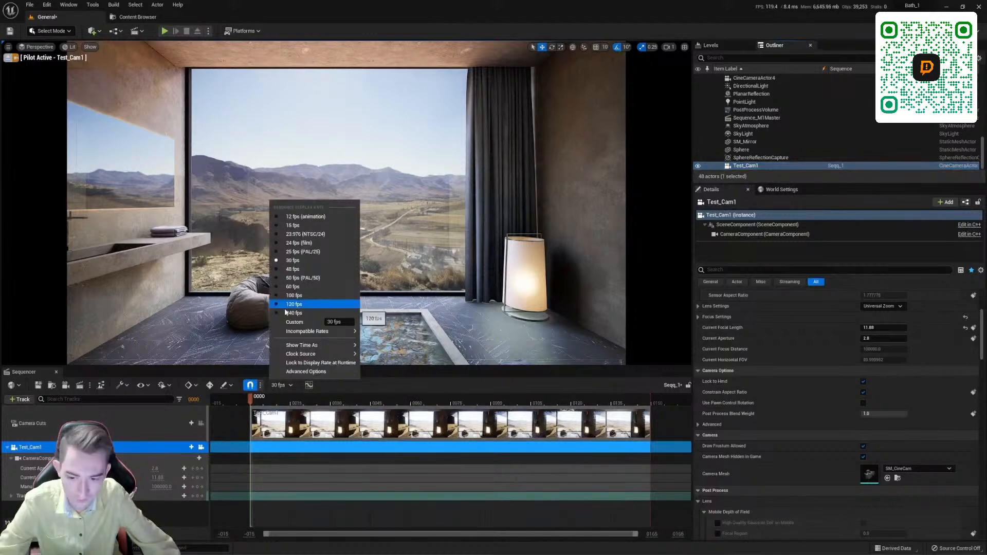
{"action": "left_click", "coordinate": [381, 389]}
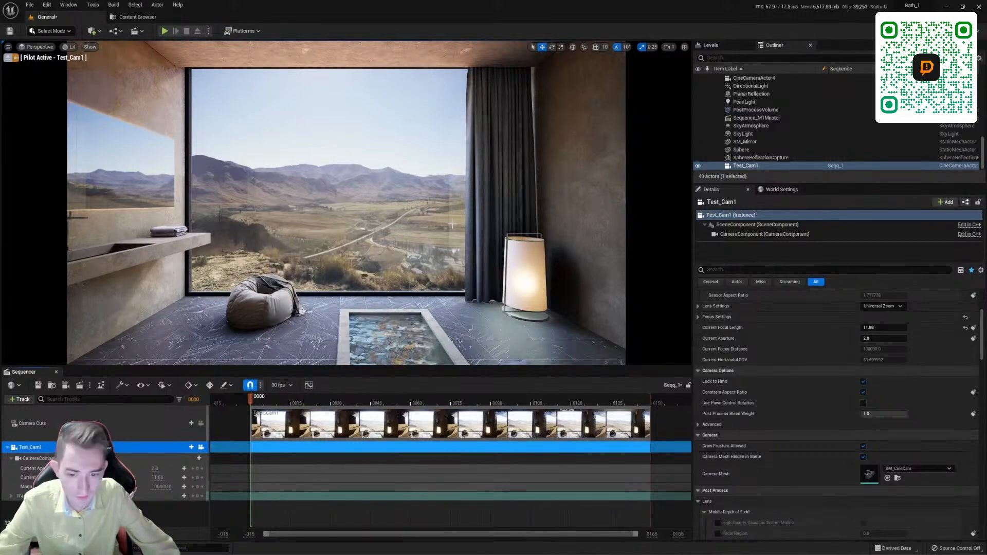
{"action": "left_click", "coordinate": [192, 399]}
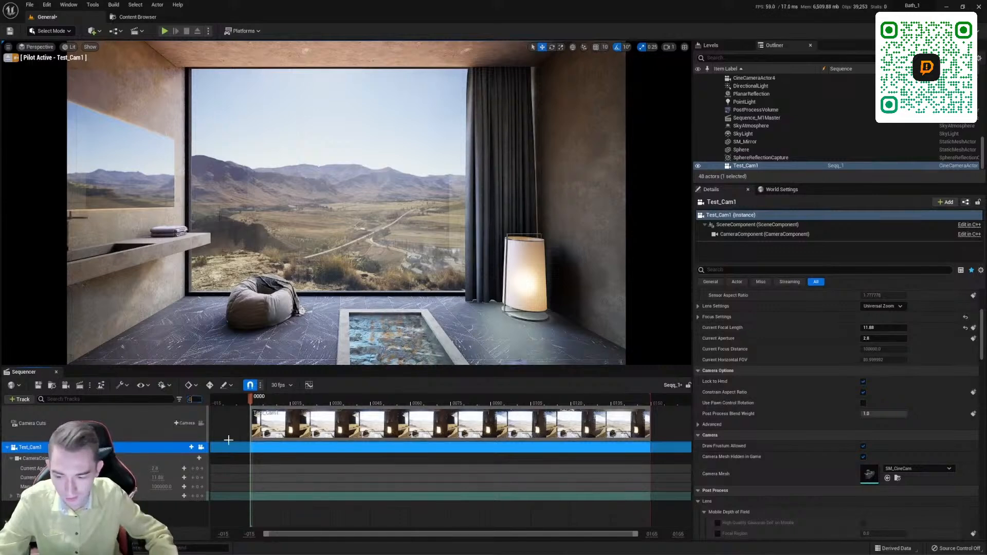
{"action": "left_click", "coordinate": [9, 497]}
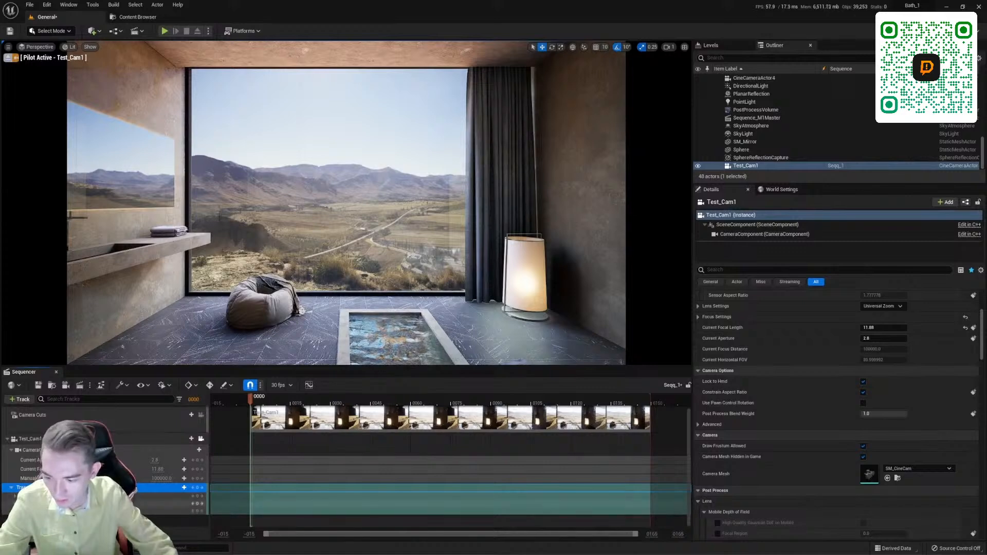
{"action": "scroll", "coordinate": [34, 476], "scroll_direction": "down", "scroll_amount": 1}
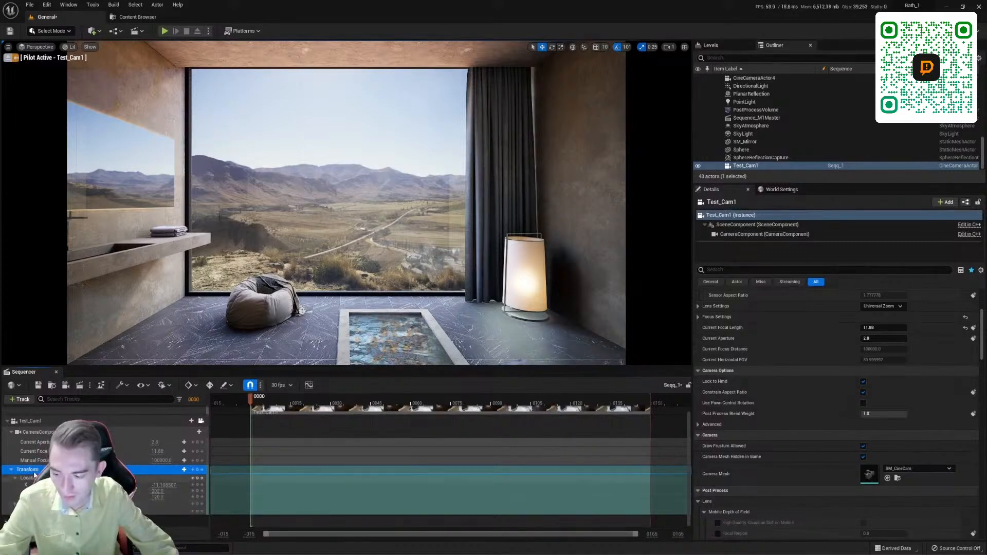
{"action": "left_click", "coordinate": [15, 478]}
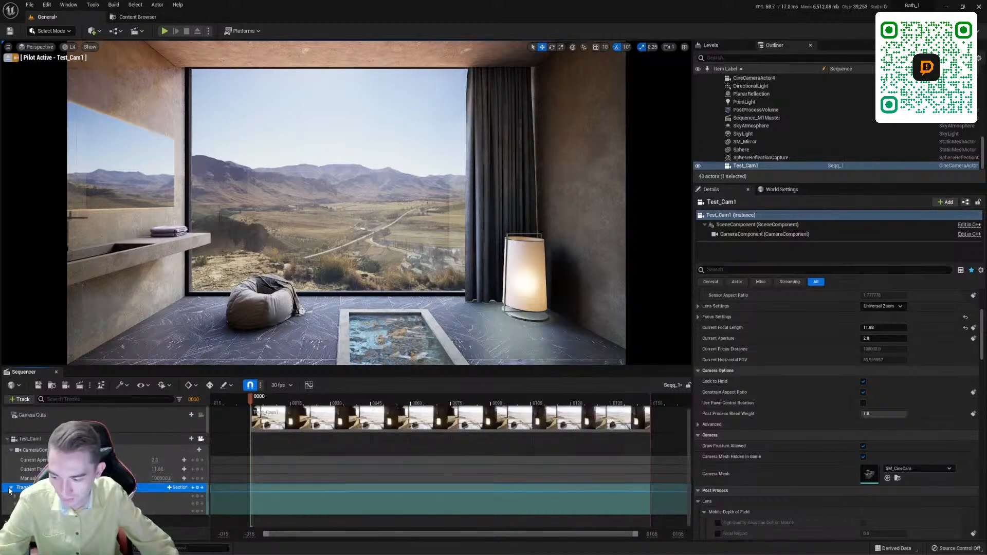
{"action": "left_click", "coordinate": [10, 488]}
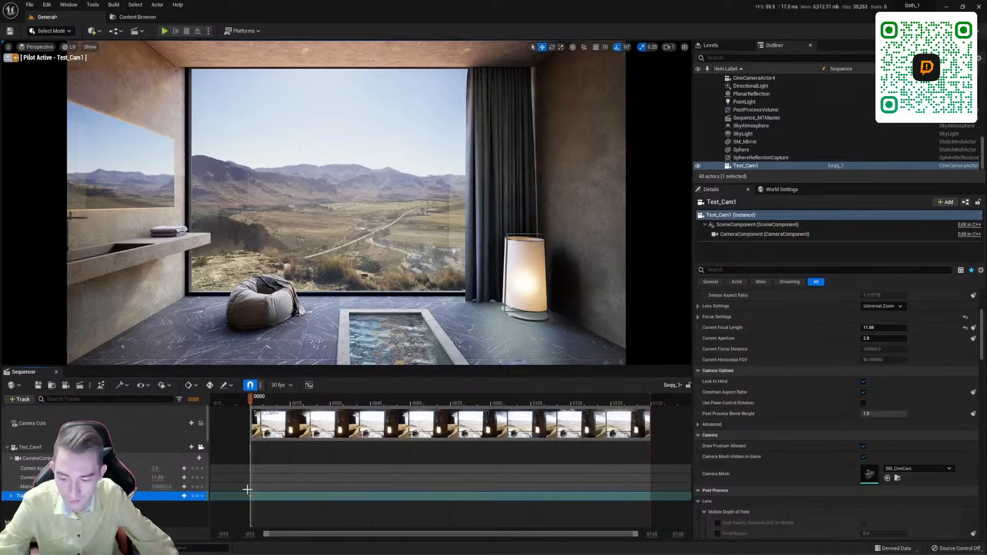
Key Test_Cam1's transform at frame 0 and move the playhead to frame 150.
{"action": "scroll", "coordinate": [748, 341], "scroll_direction": "up", "scroll_amount": 5}
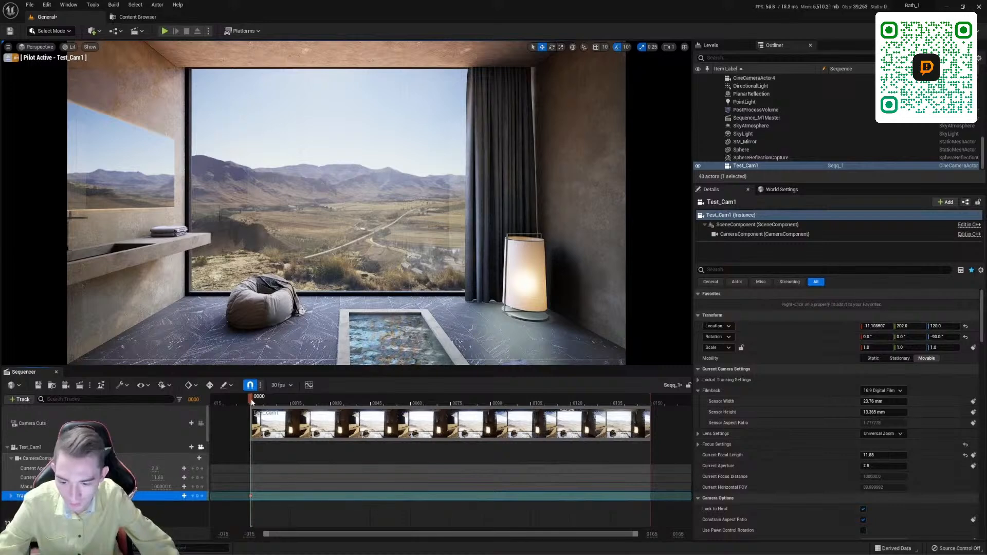
{"action": "left_click_drag", "start_coordinate": [252, 402], "coordinate": [595, 400]}
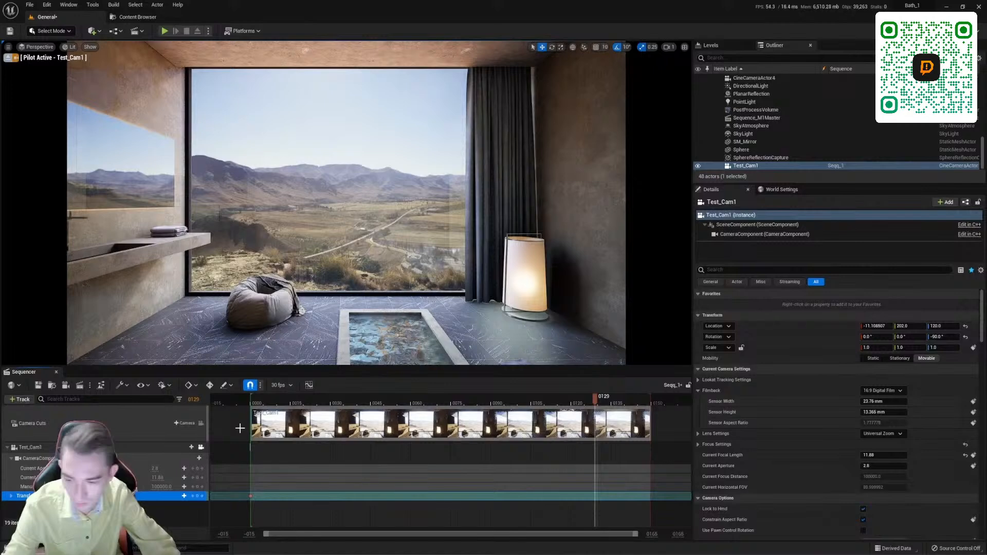
{"action": "key", "text": "ctrl+g"}
{"action": "type", "text": "150"}
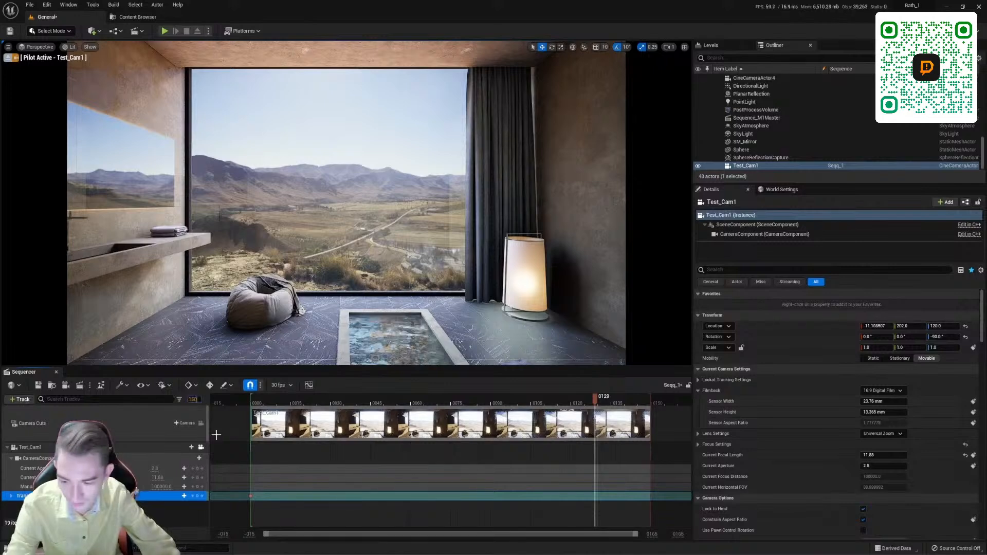
{"action": "key", "text": "Return"}
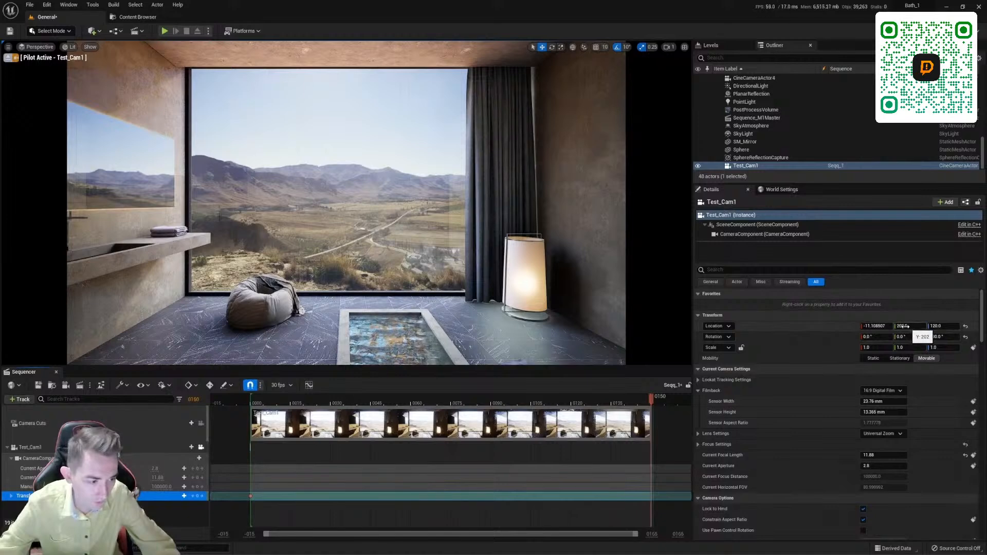
Move Test_Cam1 forward to a Y location of 168 and key its transform at frame 150.
{"action": "left_click_drag", "start_coordinate": [906, 326], "coordinate": [887, 326]}
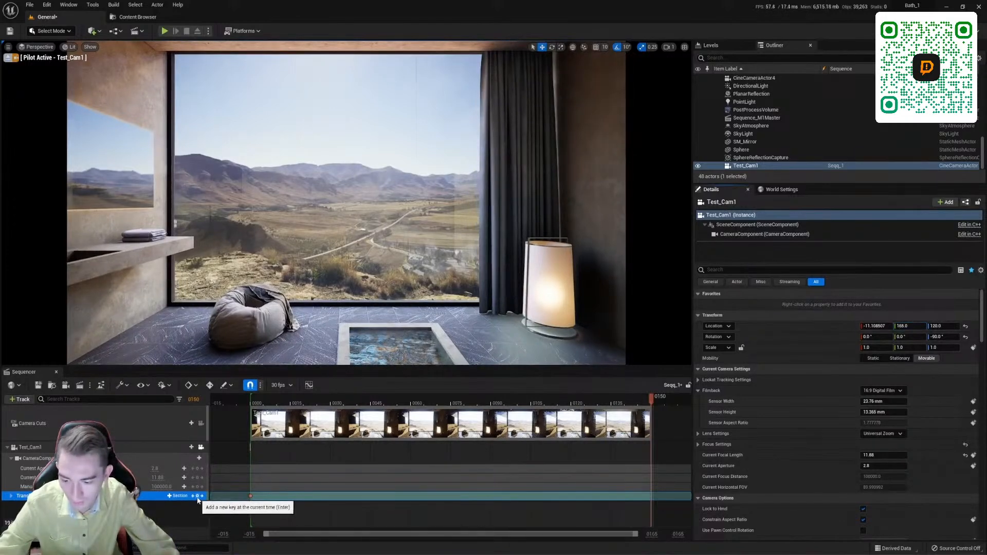
{"action": "left_click", "coordinate": [197, 496]}
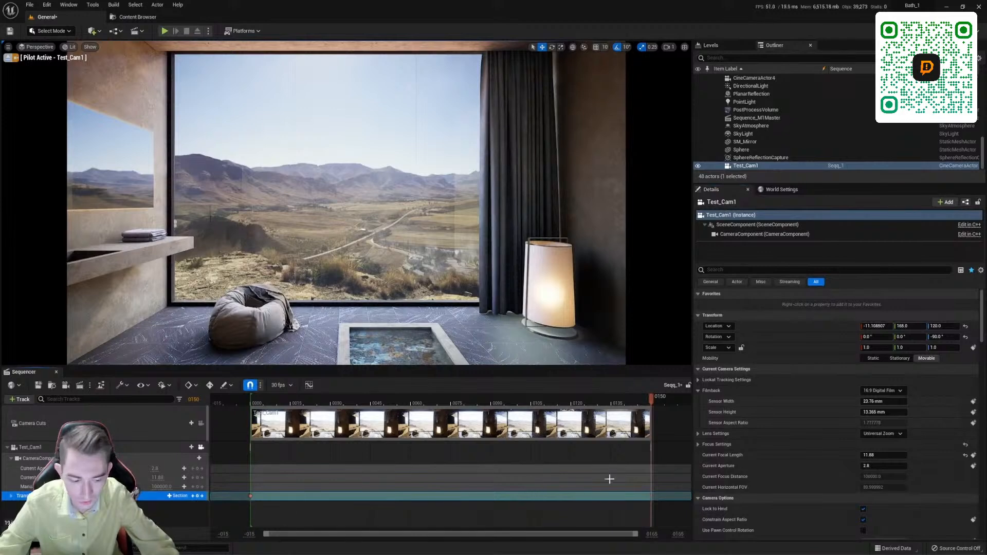
Preview the Test_Cam1 camera move by playing and scrubbing the sequence from frame 0.
{"action": "left_click_drag", "start_coordinate": [651, 403], "coordinate": [252, 459]}
{"action": "key", "text": "space"}
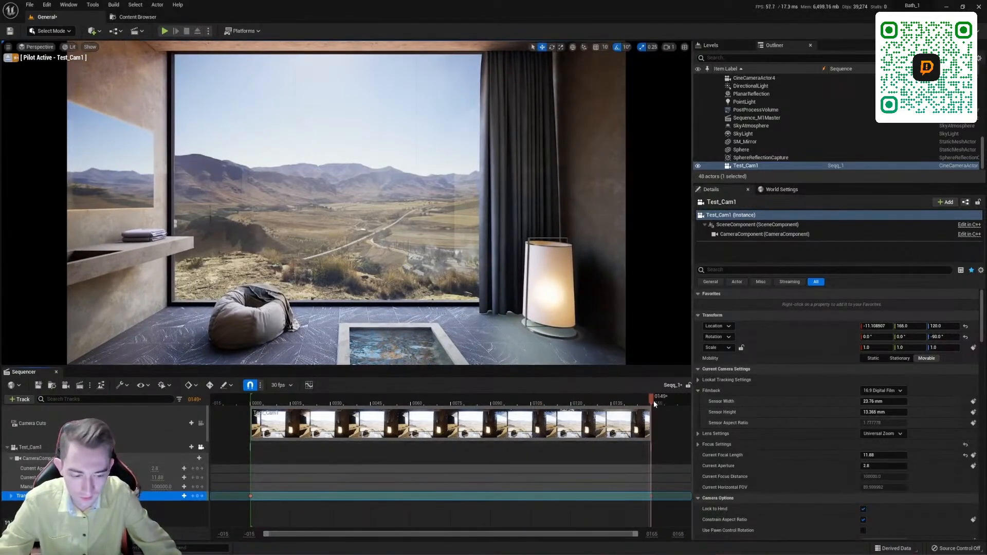
{"action": "left_click_drag", "start_coordinate": [652, 399], "coordinate": [333, 431]}
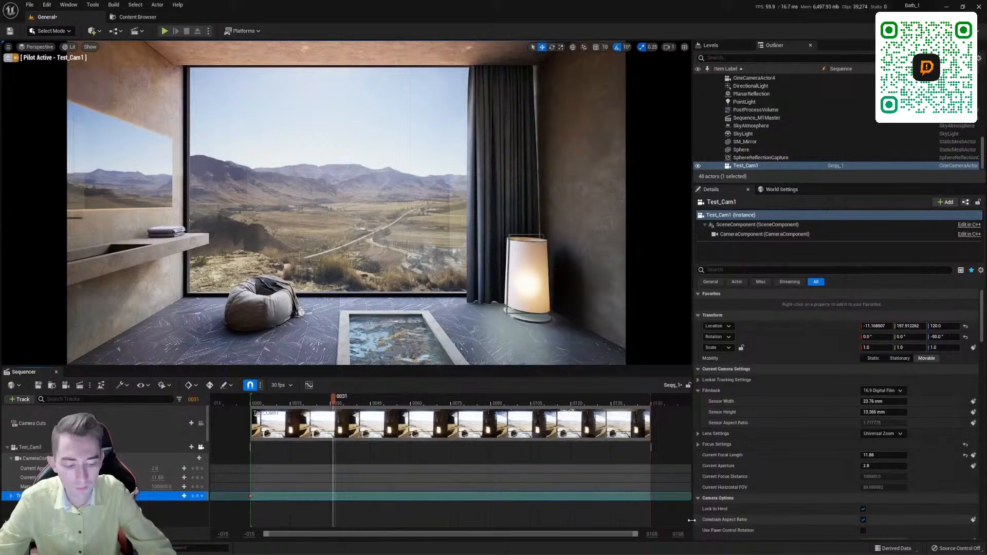
{"action": "right_click_drag", "start_coordinate": [214, 491], "coordinate": [221, 491]}
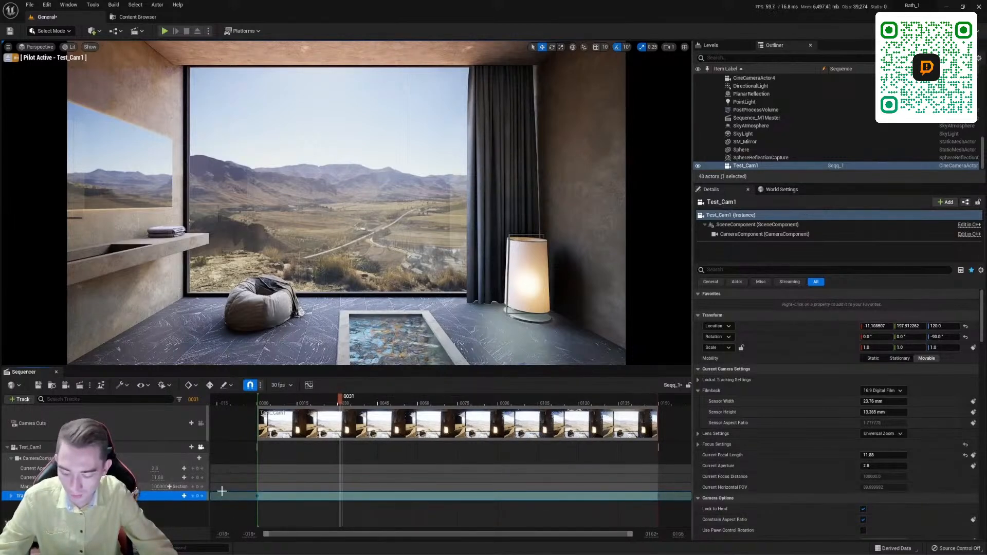
{"action": "key", "text": "4"}
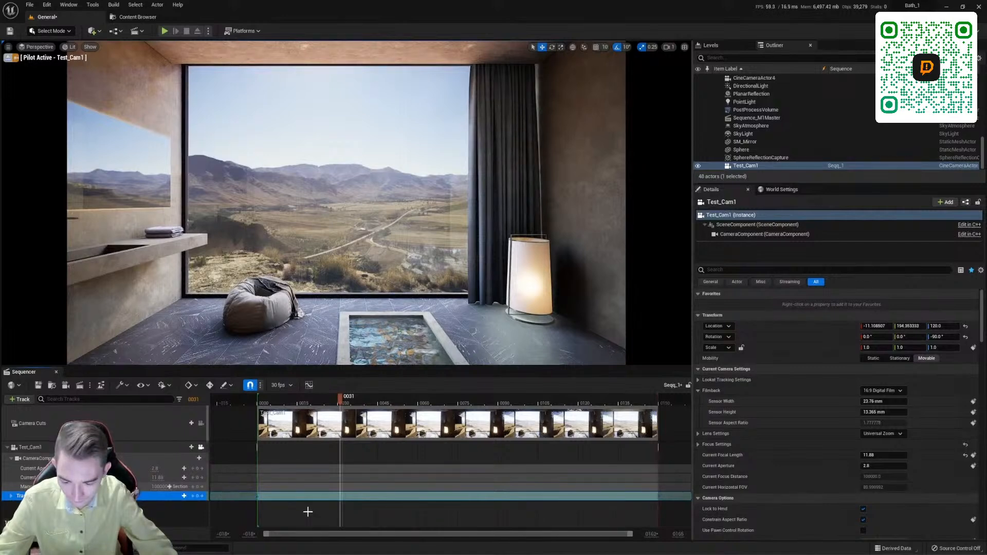
{"action": "left_click_drag", "start_coordinate": [332, 401], "coordinate": [257, 401]}
{"action": "key", "text": "space"}
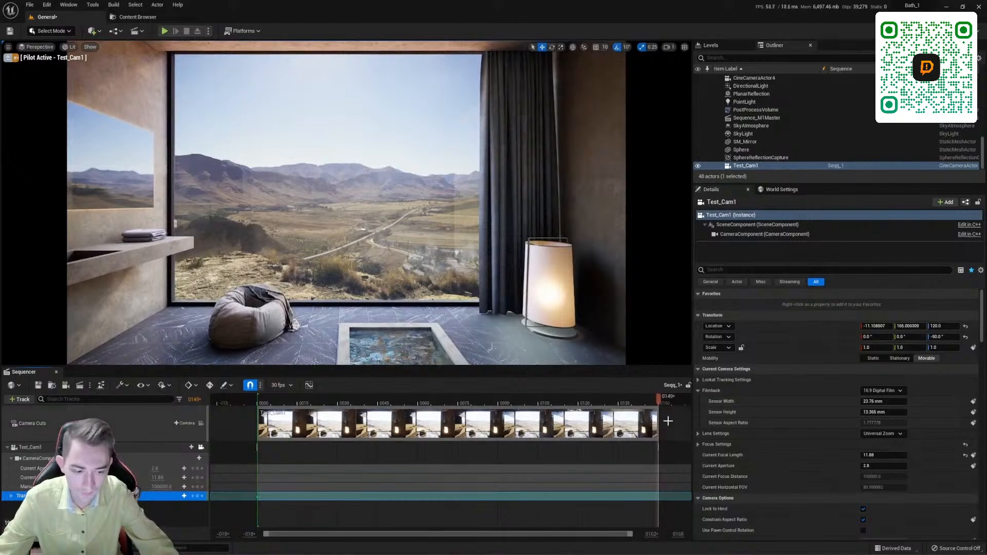
{"action": "left_click", "coordinate": [262, 399]}
{"action": "left_click_drag", "start_coordinate": [262, 385], "coordinate": [257, 388]}
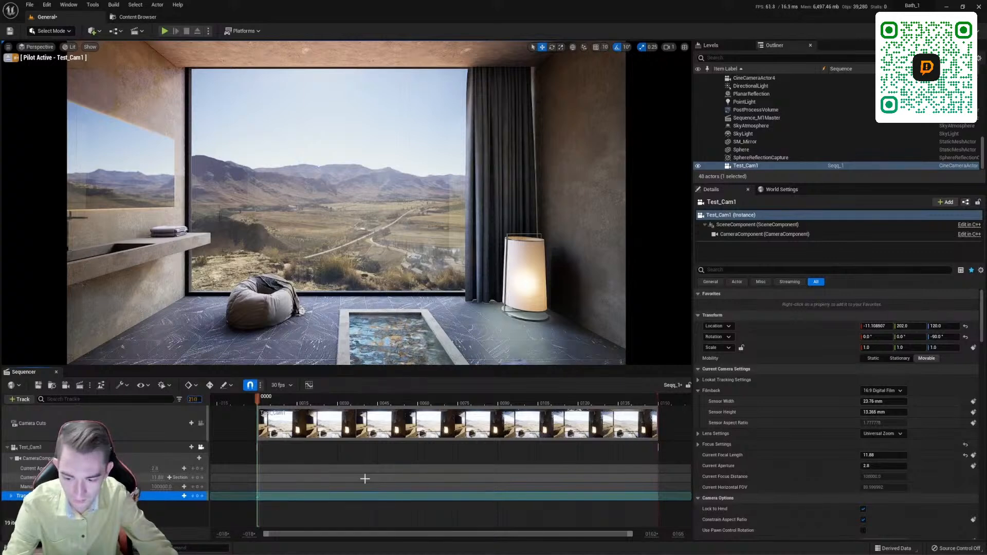
Try extending the Test_Cam1 camera cut and the playback end to frame 210, undo both changes and return the playhead to frame 13.
{"action": "key", "text": "Return"}
{"action": "left_click_drag", "start_coordinate": [532, 423], "coordinate": [583, 427]}
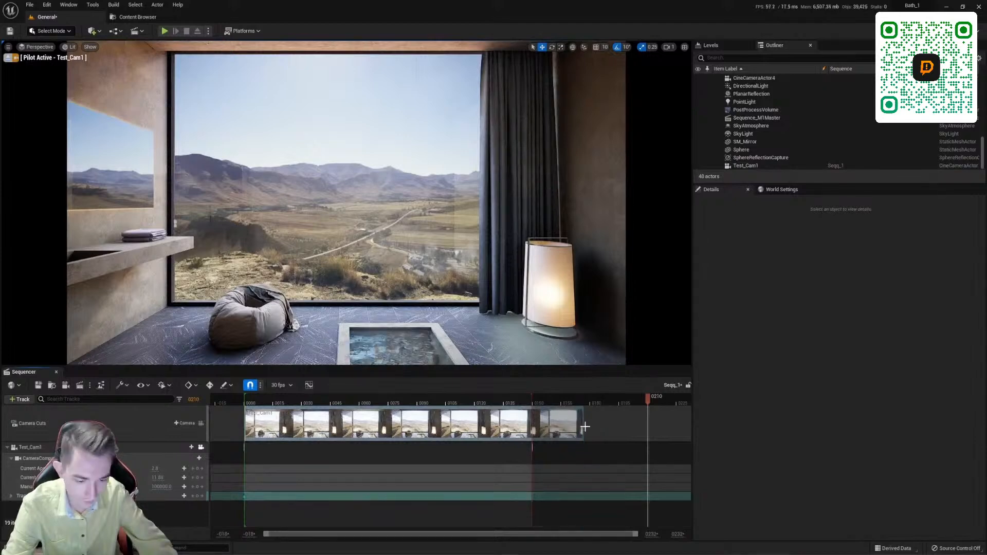
{"action": "left_click_drag", "start_coordinate": [585, 427], "coordinate": [647, 429]}
{"action": "left_click_drag", "start_coordinate": [525, 395], "coordinate": [650, 389]}
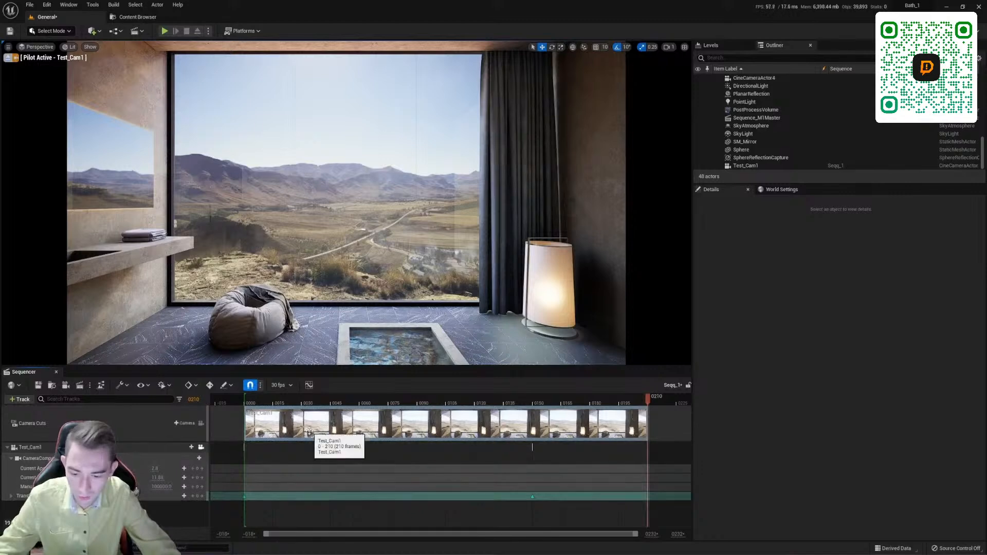
{"action": "key", "text": "ctrl+z"}
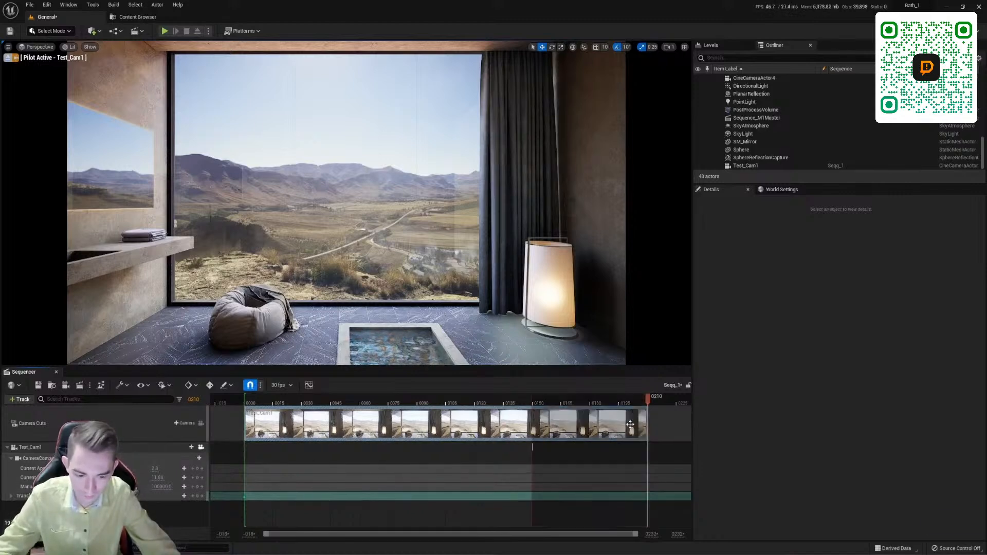
{"action": "key", "text": "ctrl+z"}
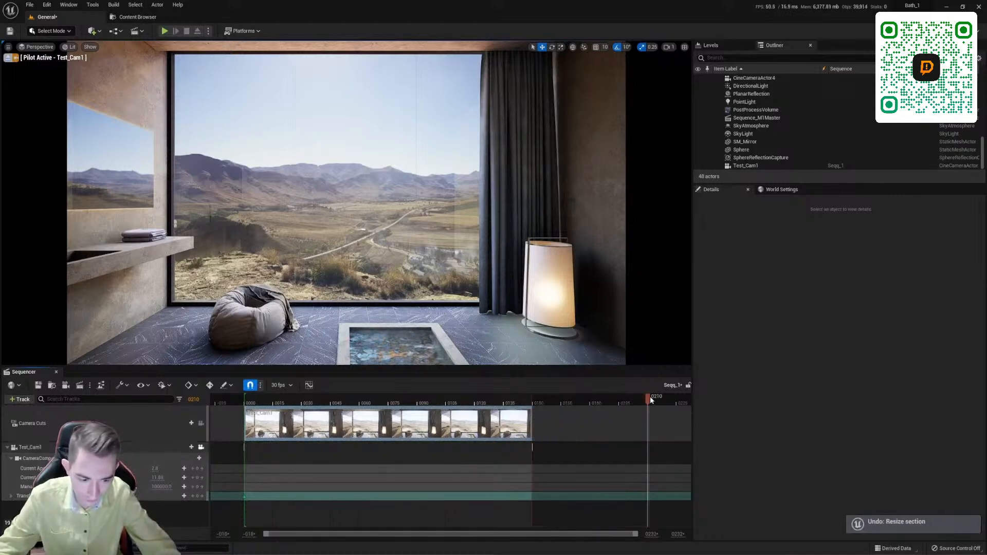
{"action": "left_click_drag", "start_coordinate": [647, 399], "coordinate": [299, 417]}
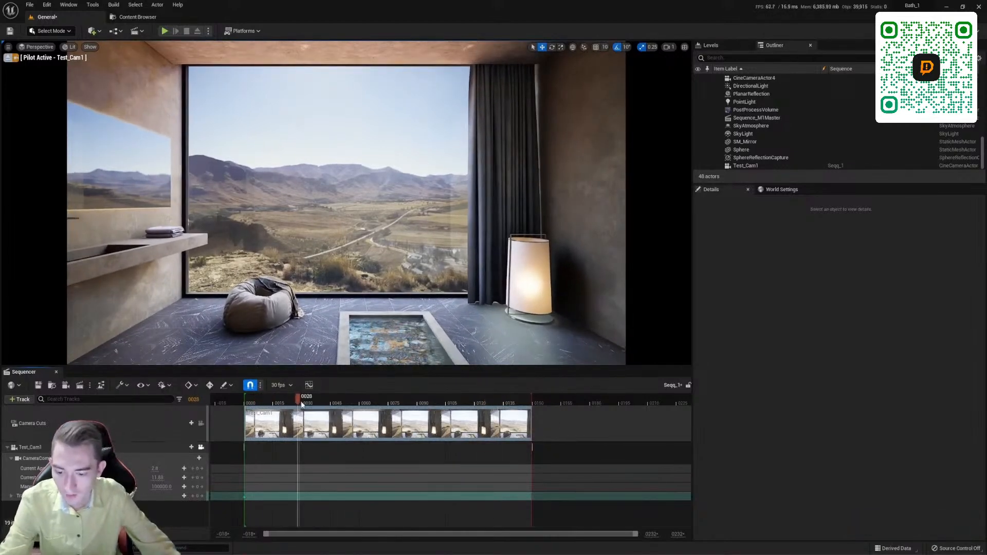
{"action": "left_click", "coordinate": [270, 400]}
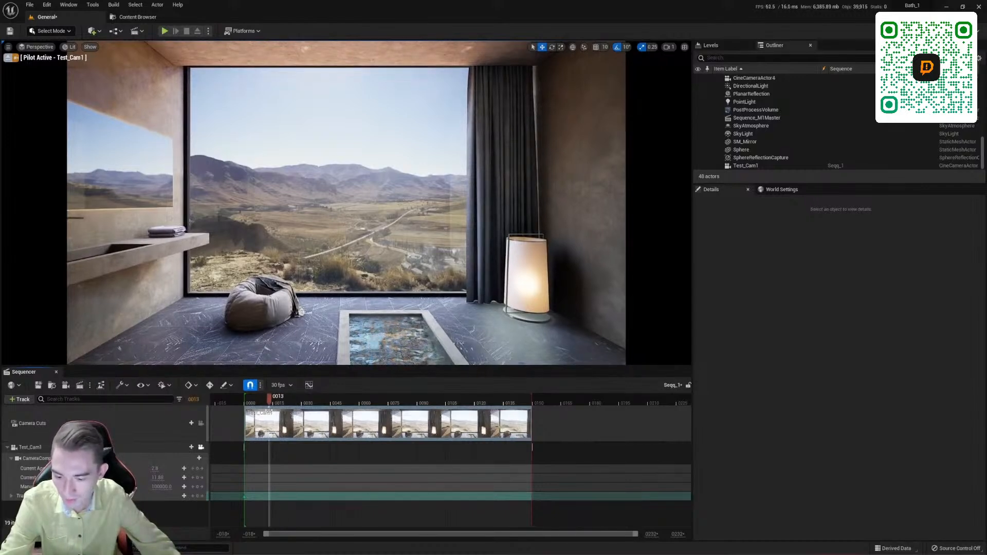
Check the sequence's render method options and search the plugins for "movie render" to examine which Movie Render Queue plugins are enabled.
{"action": "left_click", "coordinate": [90, 387]}
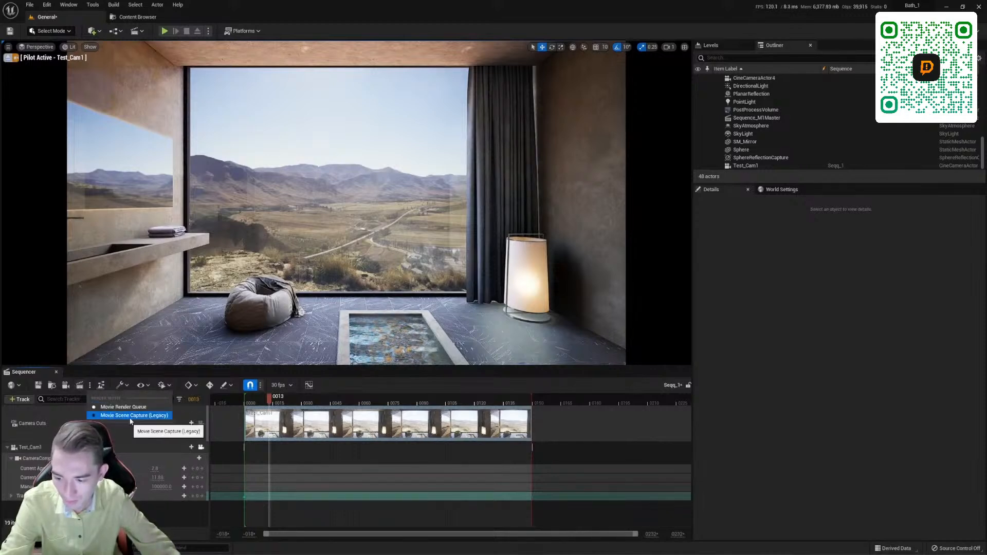
{"action": "left_click", "coordinate": [90, 386]}
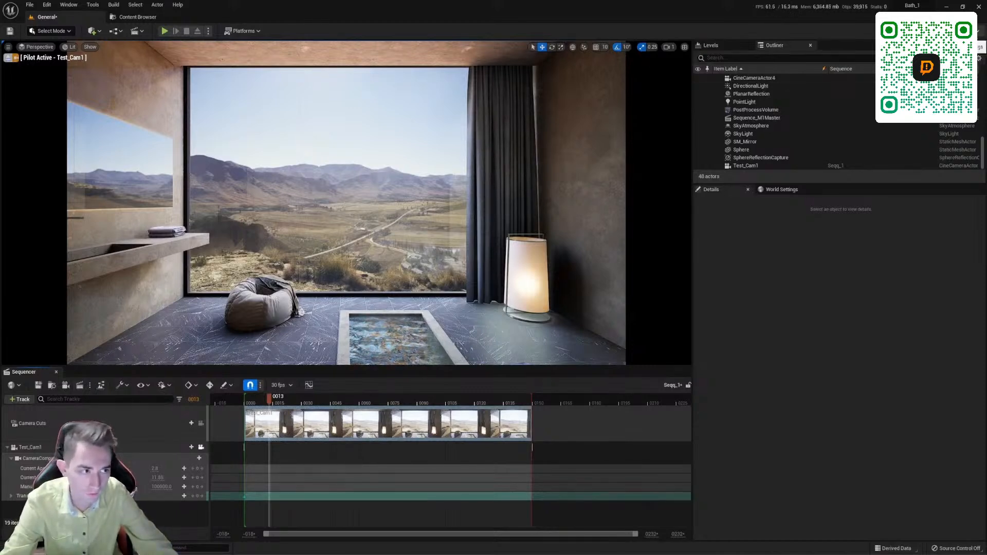
{"action": "left_click", "coordinate": [964, 31]}
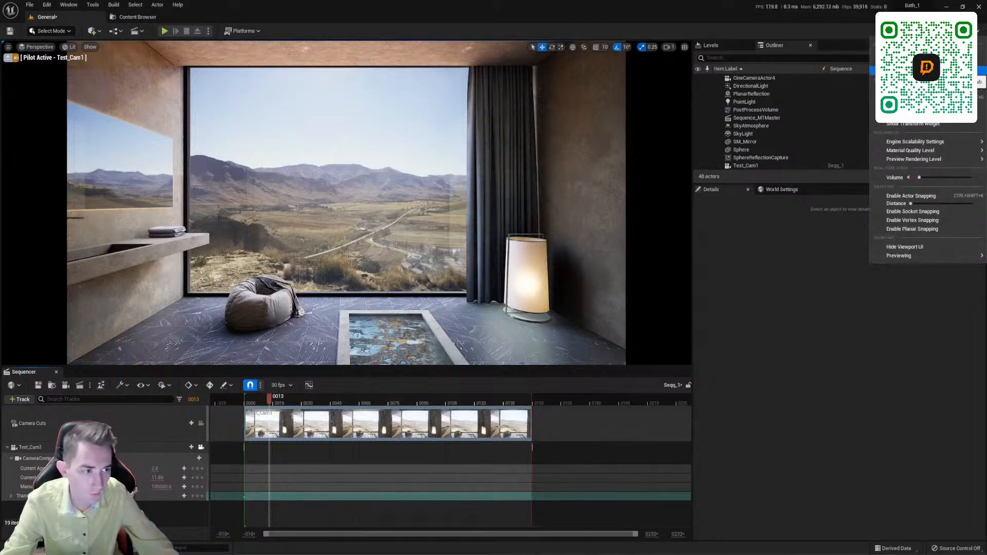
{"action": "left_click", "coordinate": [904, 70]}
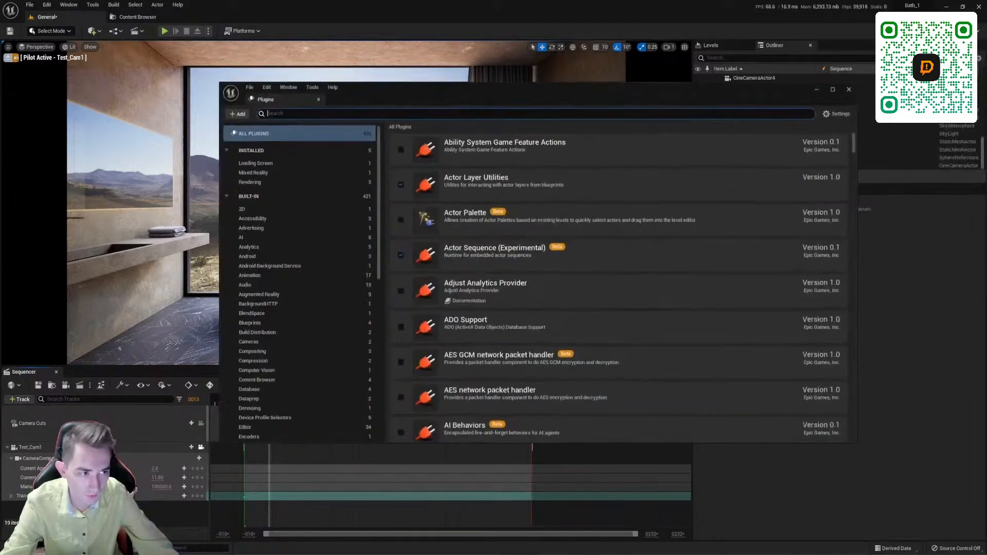
{"action": "left_click_drag", "start_coordinate": [508, 94], "coordinate": [444, 85]}
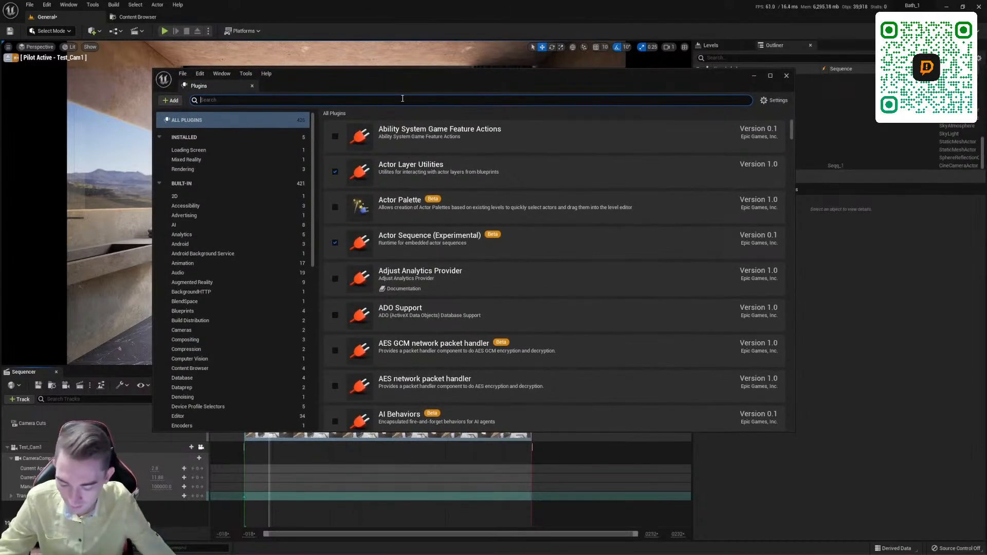
{"action": "type", "text": "moview"}
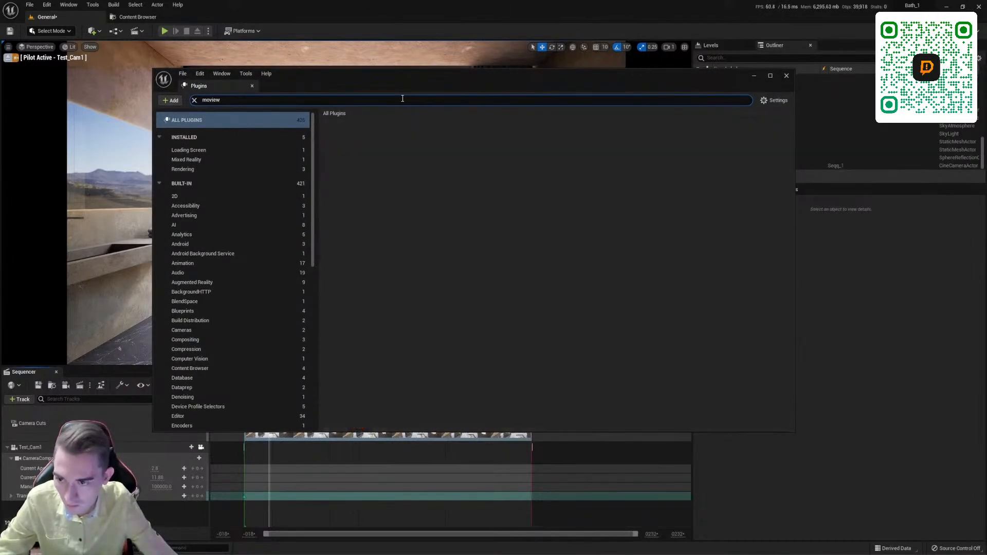
{"action": "key", "text": "BackSpace"}
{"action": "key", "text": "BackSpace"}
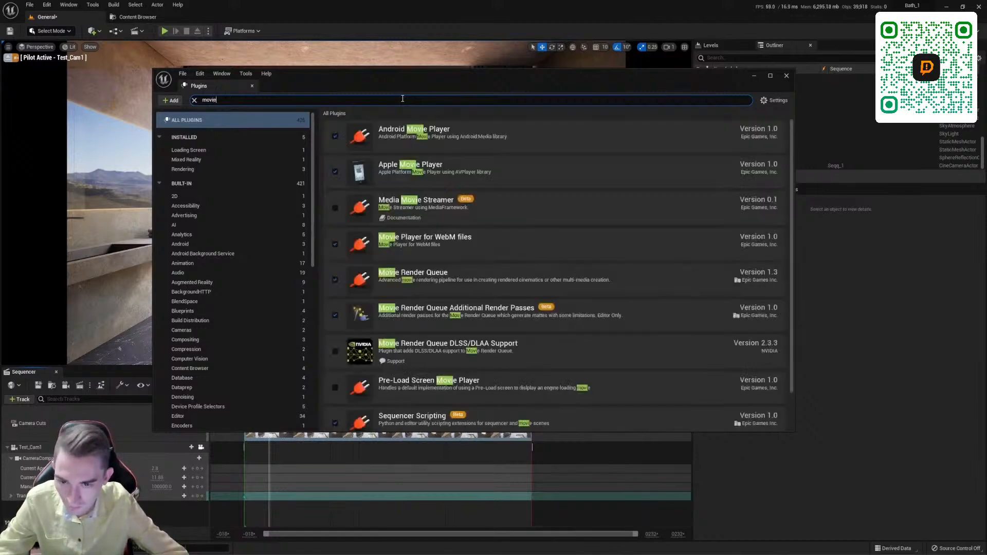
{"action": "type", "text": "e rend"}
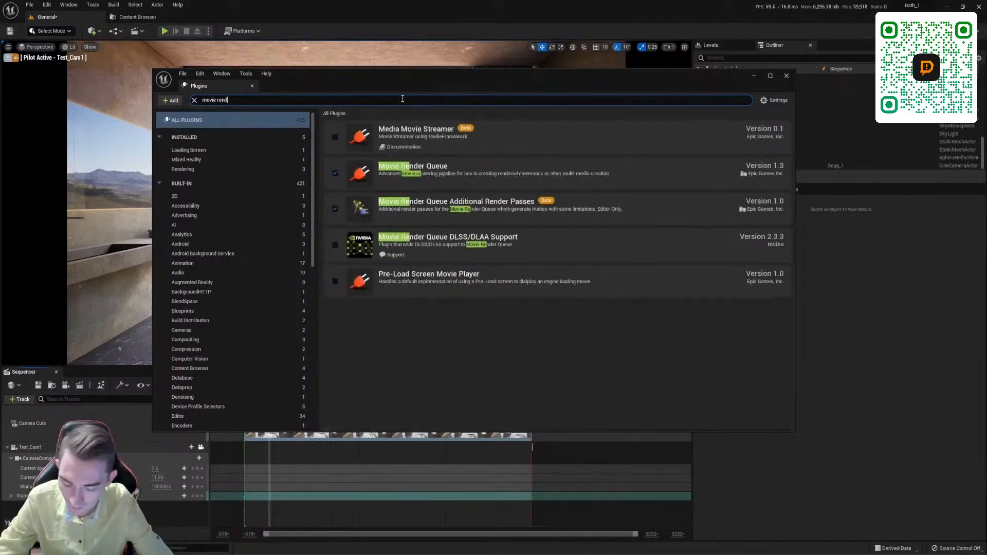
{"action": "type", "text": "er"}
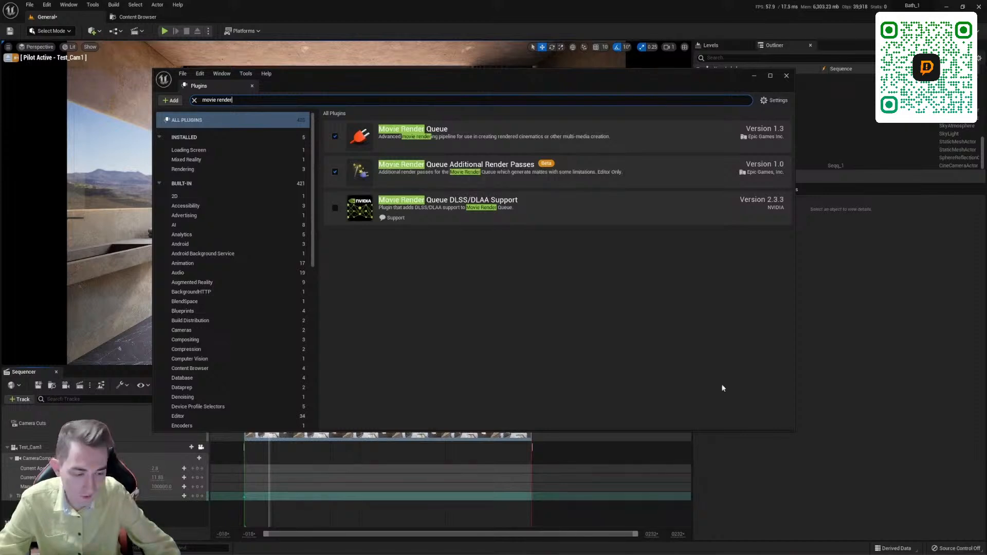
{"action": "left_click", "coordinate": [785, 76]}
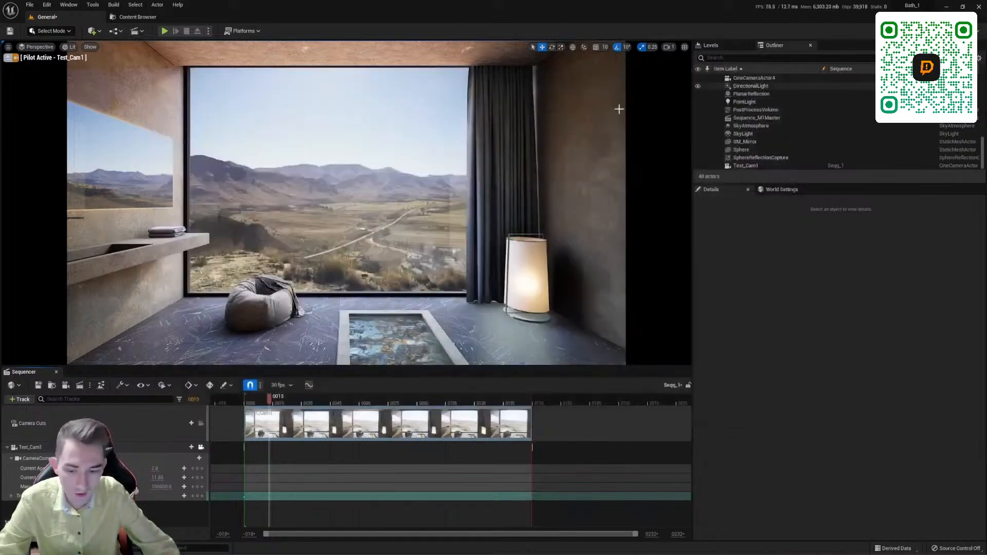
Open the Movie Render Queue window from the cinematics tools and close it again.
{"action": "left_click", "coordinate": [77, 5]}
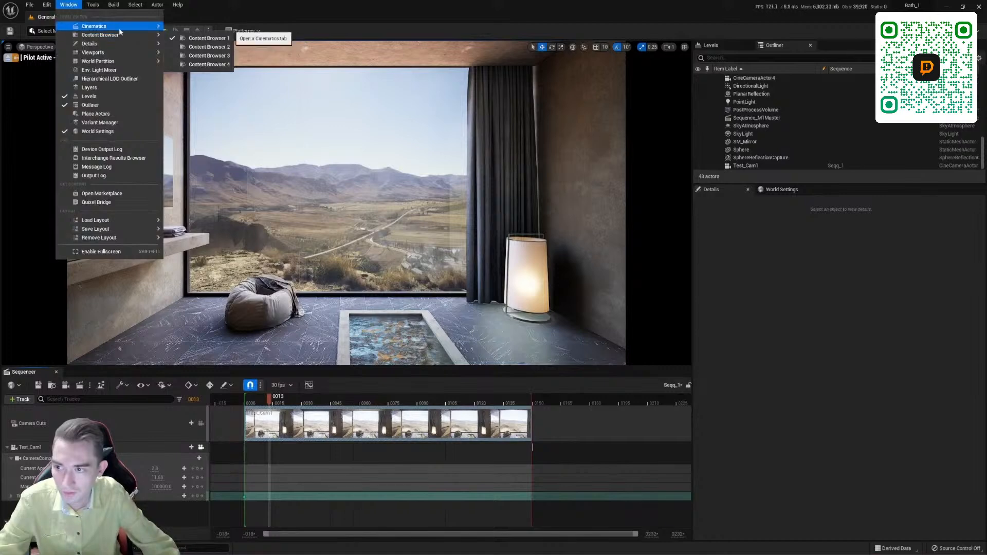
{"action": "mouse_move", "coordinate": [124, 27]}
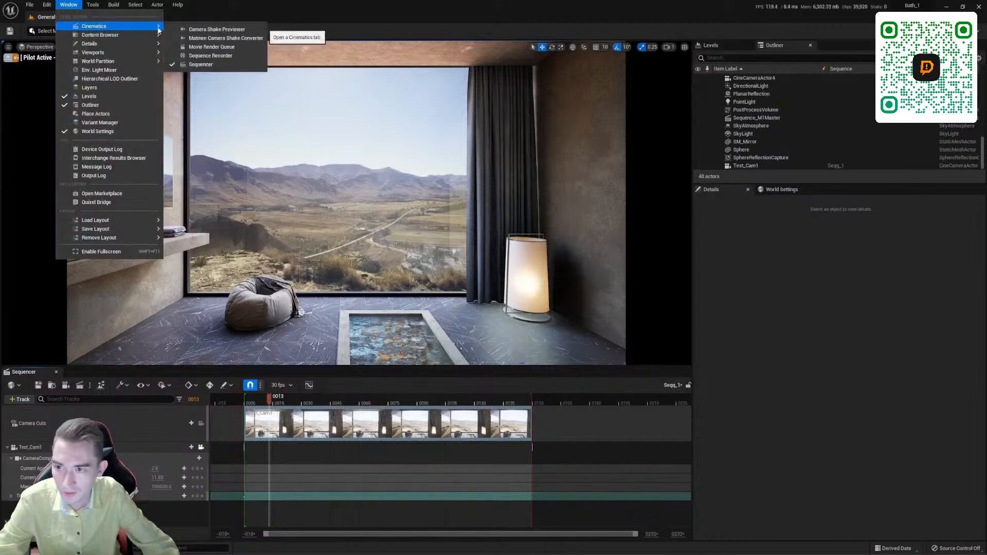
{"action": "left_click", "coordinate": [225, 47]}
{"action": "left_click_drag", "start_coordinate": [507, 256], "coordinate": [291, 147]}
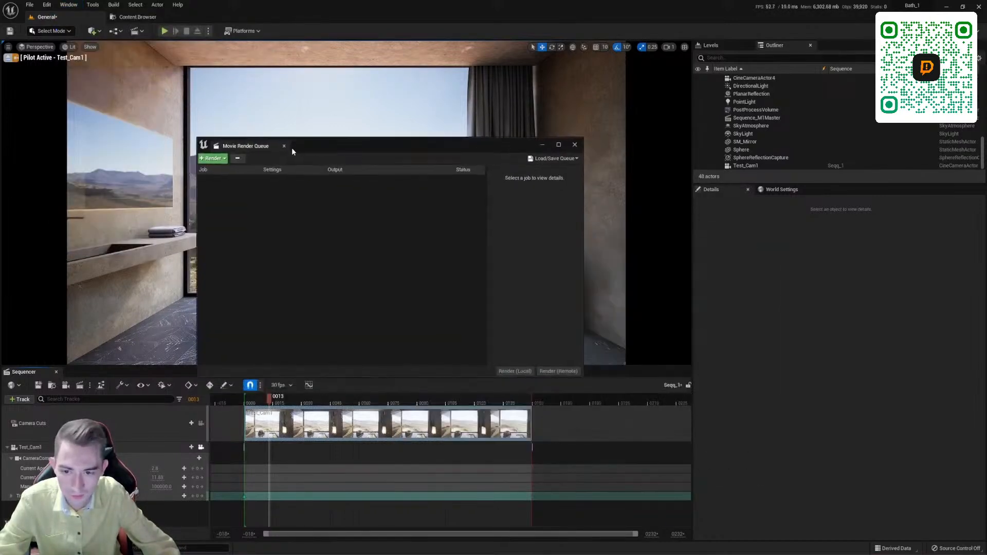
{"action": "left_click", "coordinate": [284, 146]}
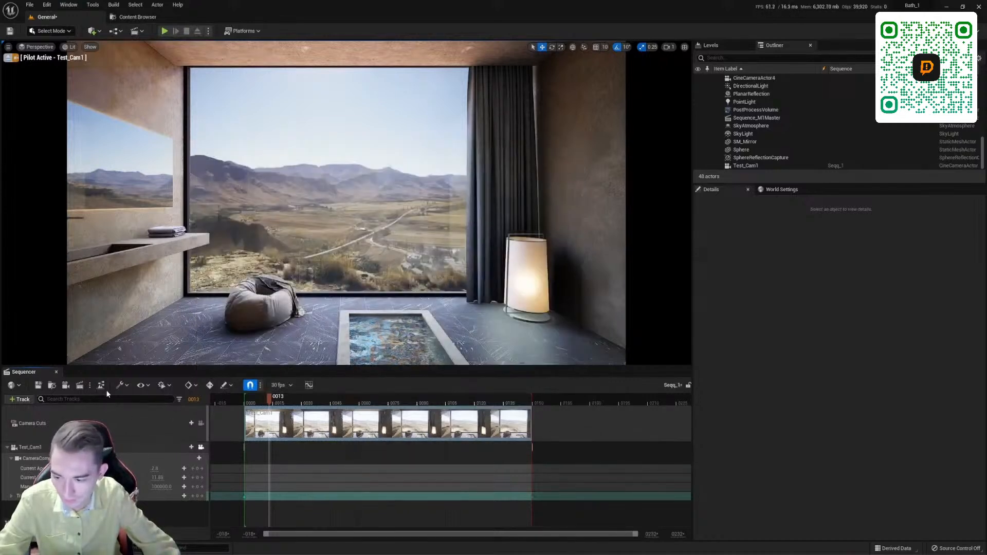
Send the Seqq_1 sequence to the Movie Render Queue as a render job.
{"action": "left_click", "coordinate": [90, 385]}
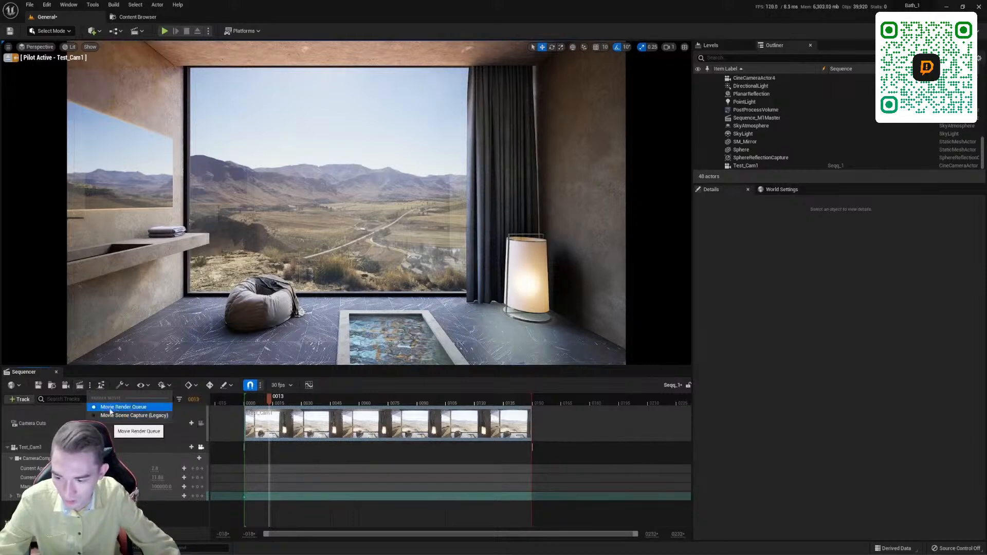
{"action": "left_click", "coordinate": [79, 389]}
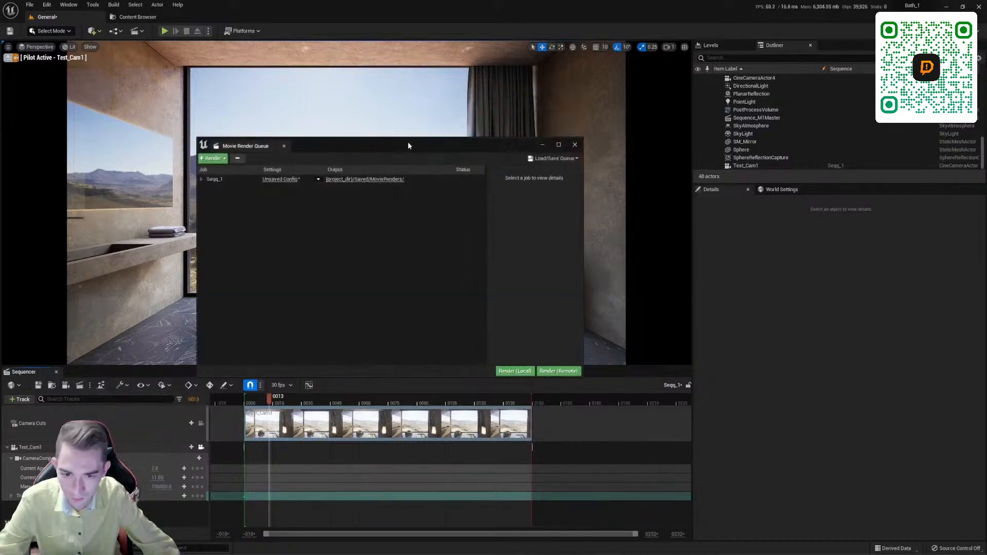
{"action": "left_click_drag", "start_coordinate": [408, 144], "coordinate": [460, 112]}
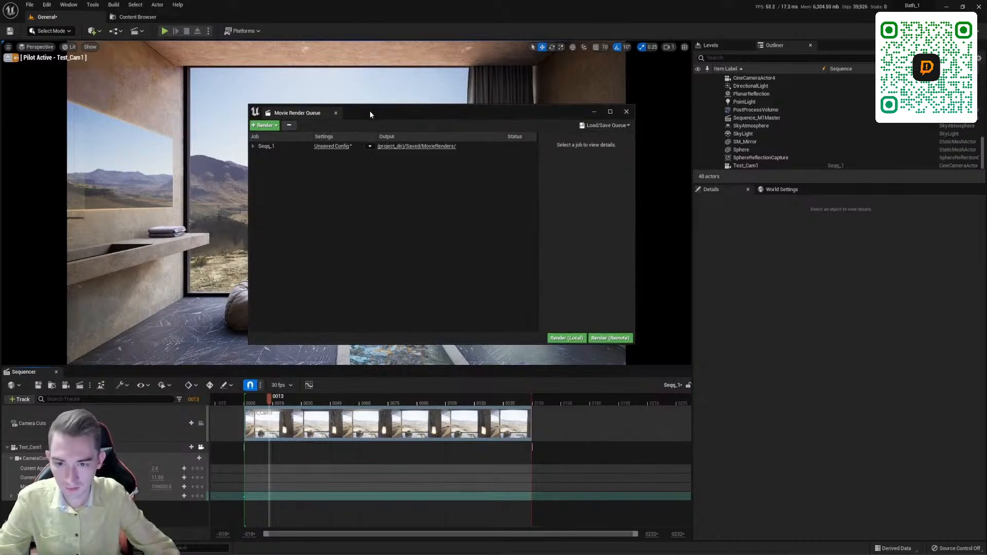
{"action": "left_click_drag", "start_coordinate": [369, 110], "coordinate": [424, 104]}
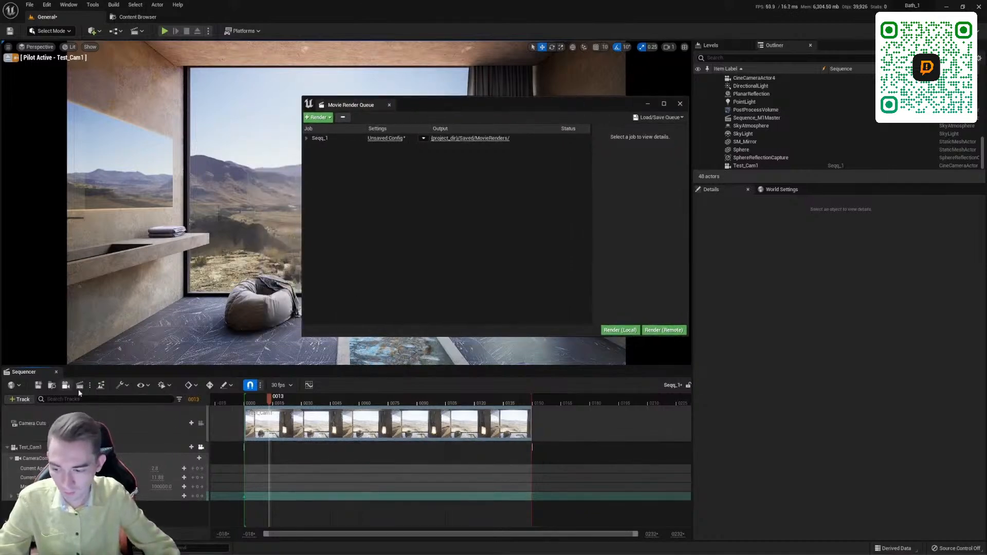
Select the Seqq_1 job in the render queue and open its unsaved render configuration.
{"action": "left_click", "coordinate": [322, 138]}
{"action": "left_click_drag", "start_coordinate": [453, 106], "coordinate": [532, 210]}
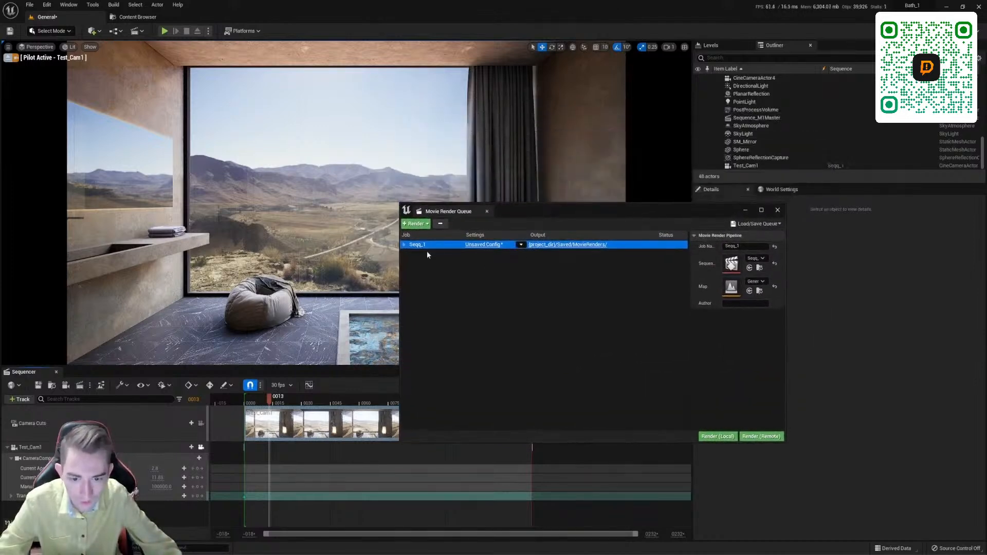
{"action": "left_click", "coordinate": [473, 246]}
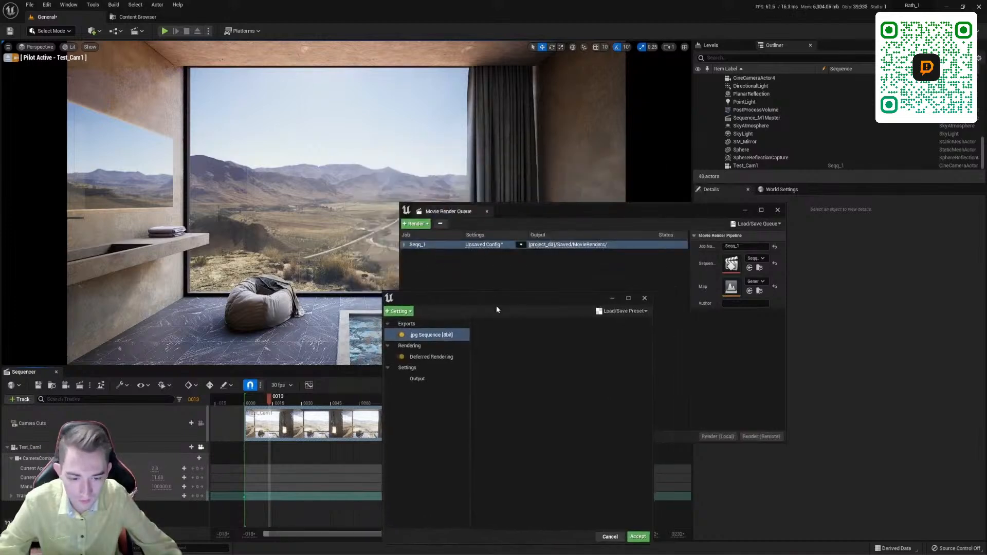
{"action": "left_click_drag", "start_coordinate": [496, 303], "coordinate": [530, 116]}
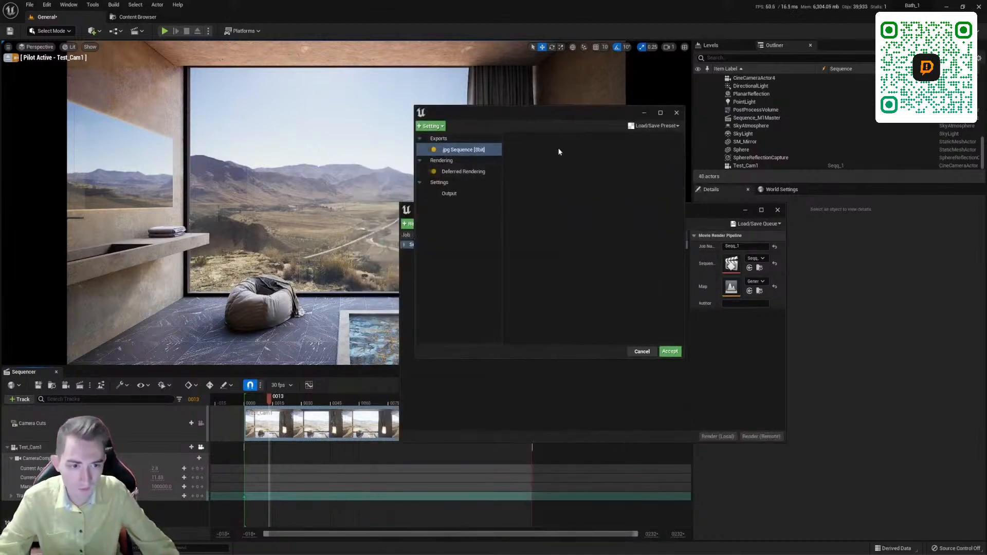
Add an Anti-aliasing setting to the render configuration with spatial sample count 2 and temporal sample count 4.
{"action": "left_click", "coordinate": [436, 127]}
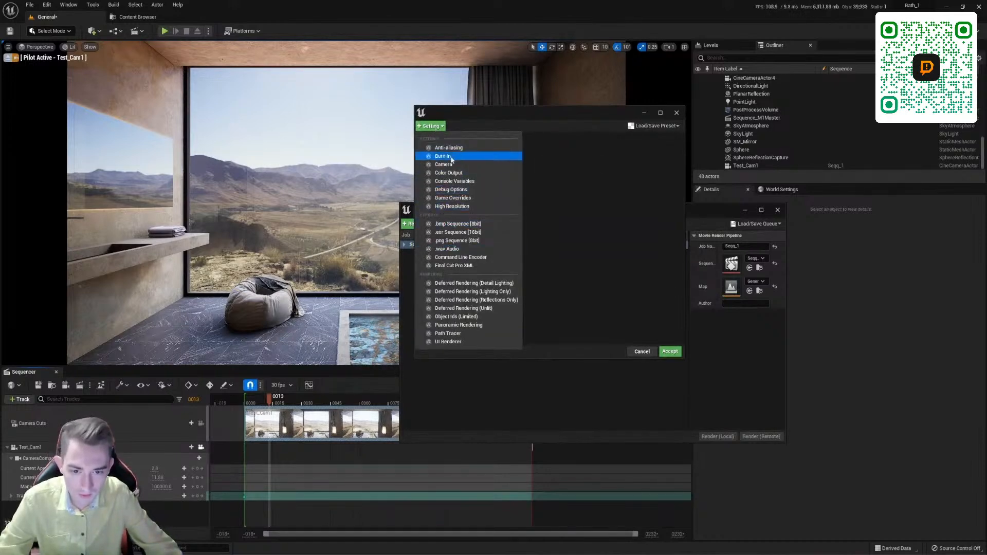
{"action": "left_click", "coordinate": [449, 147]}
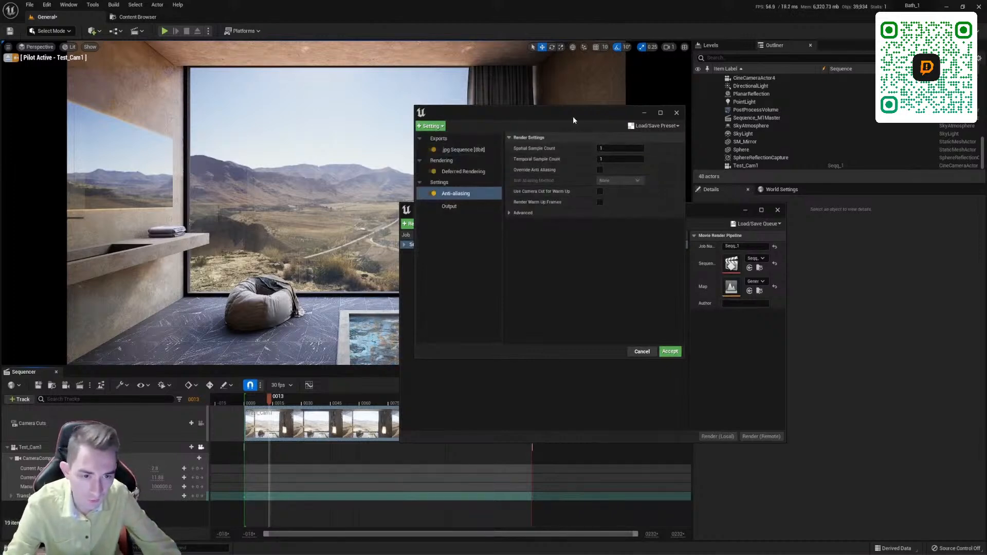
{"action": "left_click_drag", "start_coordinate": [573, 116], "coordinate": [621, 112]}
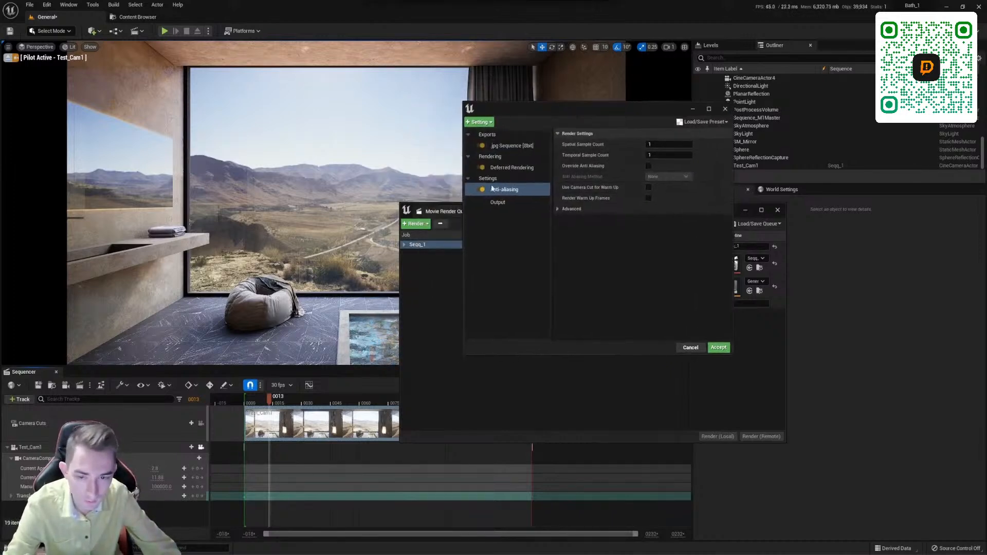
{"action": "left_click", "coordinate": [661, 144]}
{"action": "type", "text": "2"}
{"action": "left_click", "coordinate": [656, 155]}
{"action": "type", "text": "4"}
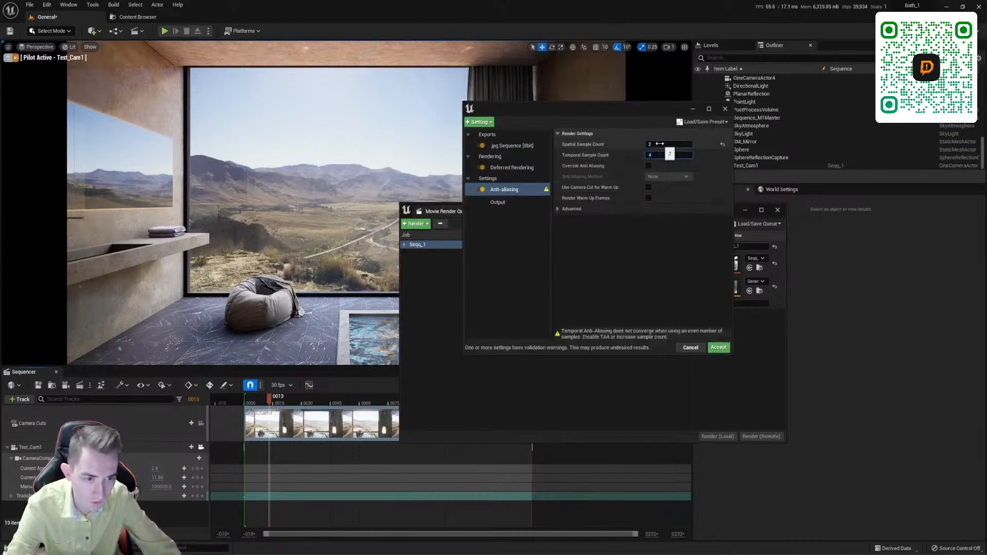
{"action": "left_click", "coordinate": [658, 144]}
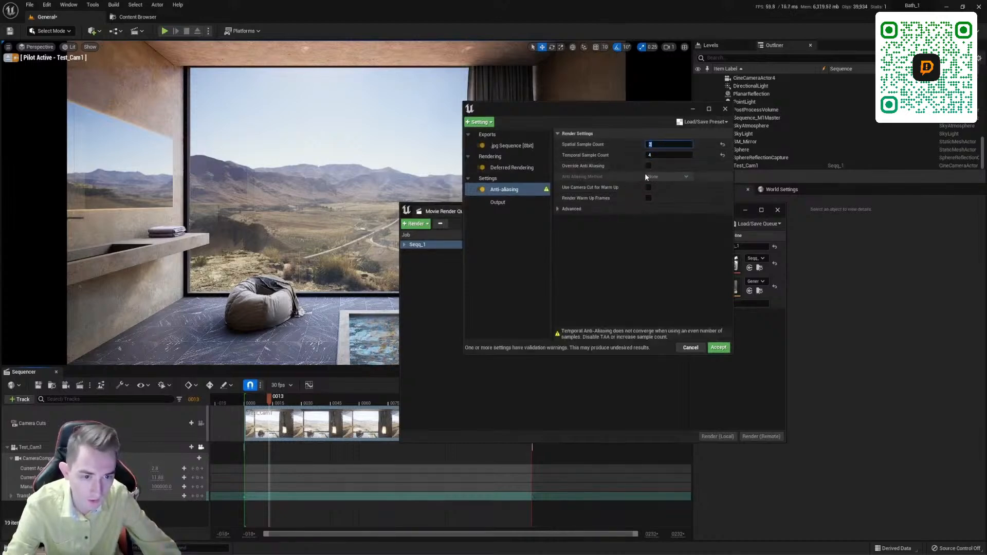
Enable Override Anti Aliasing with the anti-aliasing method None.
{"action": "left_click", "coordinate": [649, 166]}
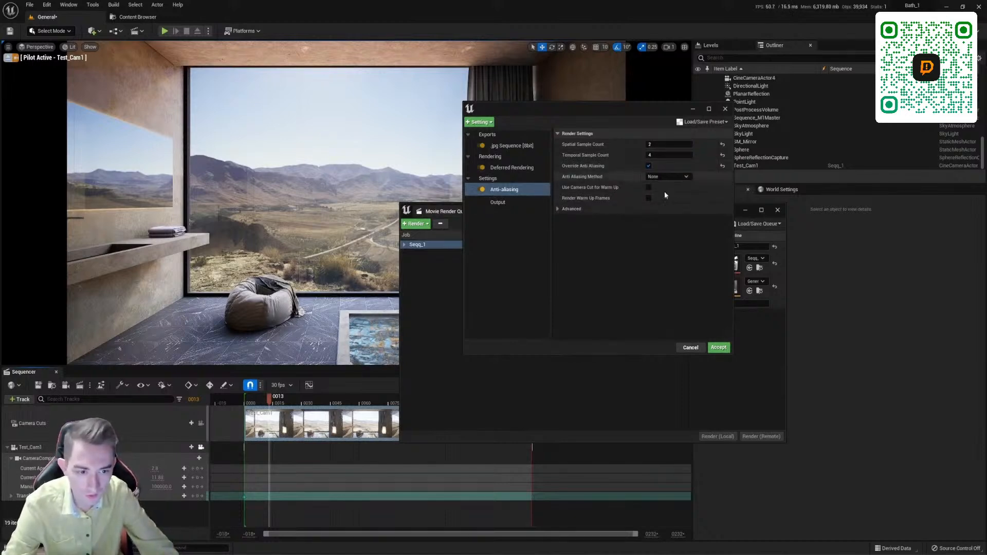
{"action": "left_click", "coordinate": [648, 166]}
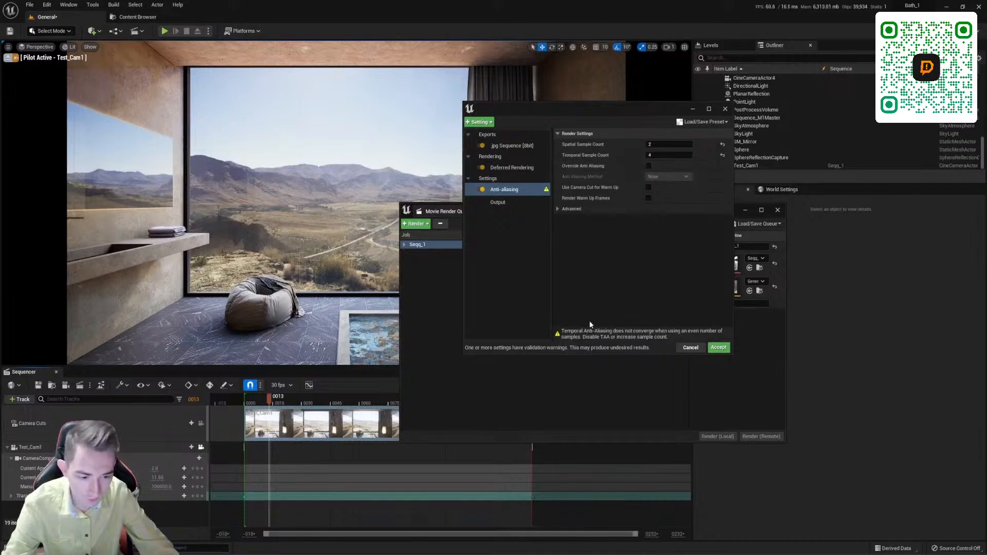
{"action": "left_click", "coordinate": [648, 168]}
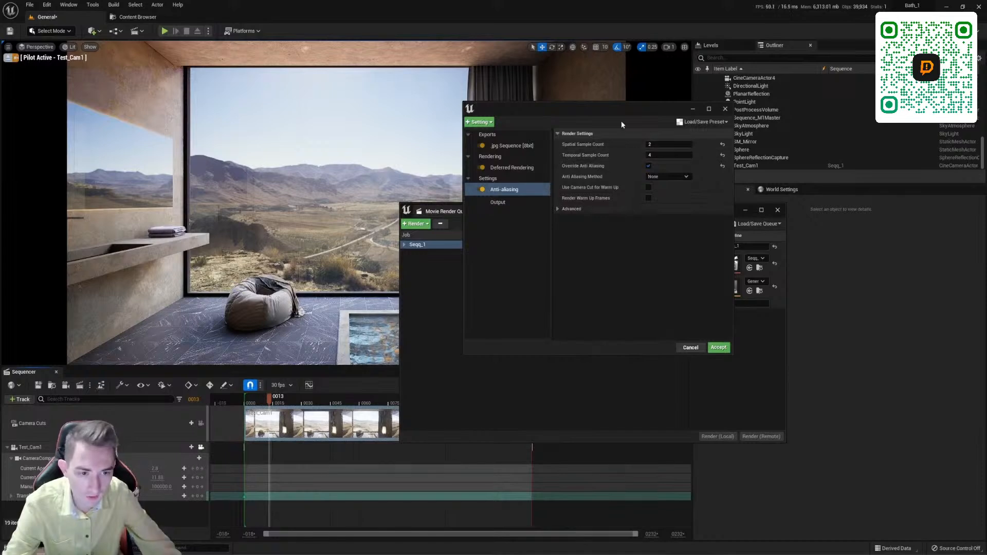
Add a .png Sequence [8bit] export to the render configuration and delete the .jpg sequence export.
{"action": "left_click_drag", "start_coordinate": [621, 123], "coordinate": [573, 126]}
{"action": "left_click", "coordinate": [441, 125]}
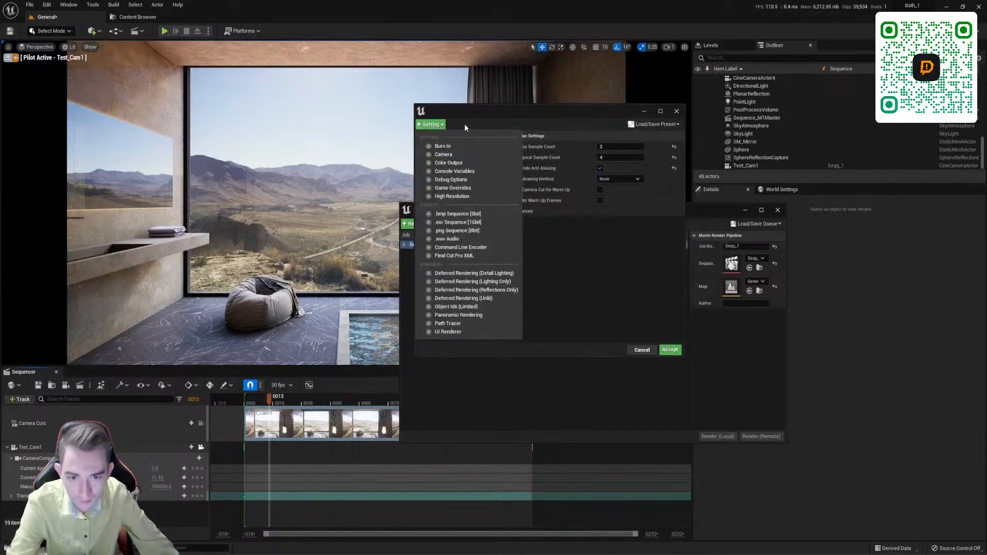
{"action": "left_click", "coordinate": [464, 125]}
{"action": "left_click", "coordinate": [455, 149]}
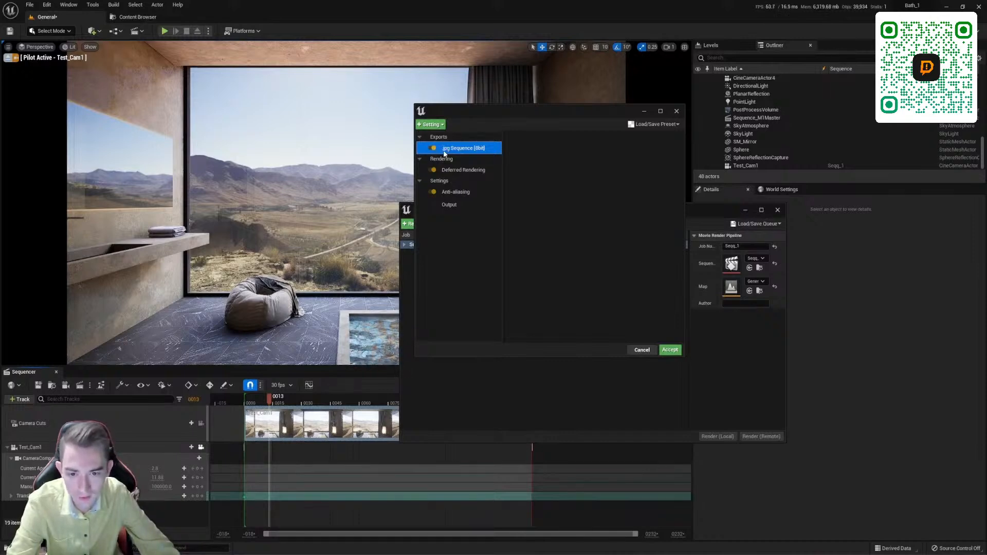
{"action": "left_click", "coordinate": [432, 124]}
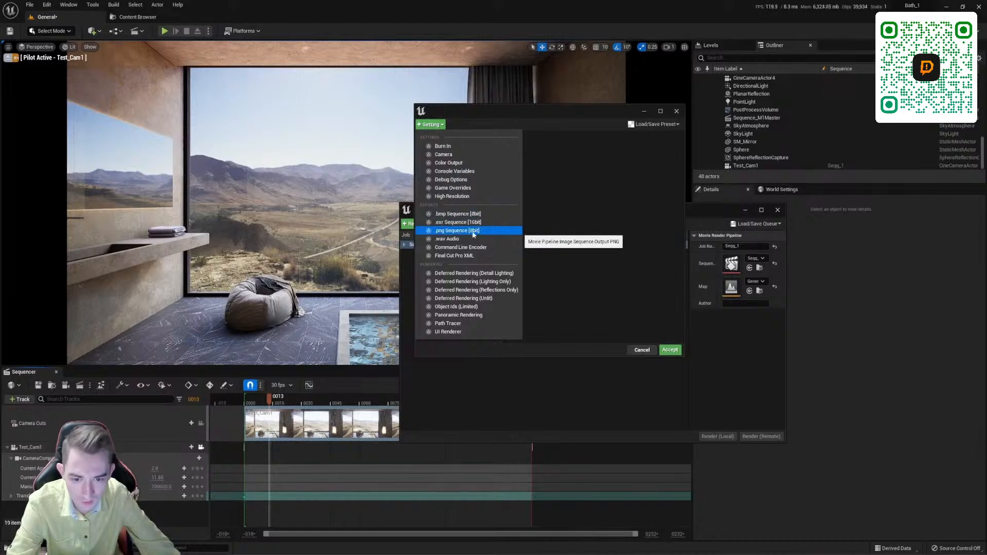
{"action": "left_click", "coordinate": [446, 234]}
{"action": "left_click", "coordinate": [447, 149]}
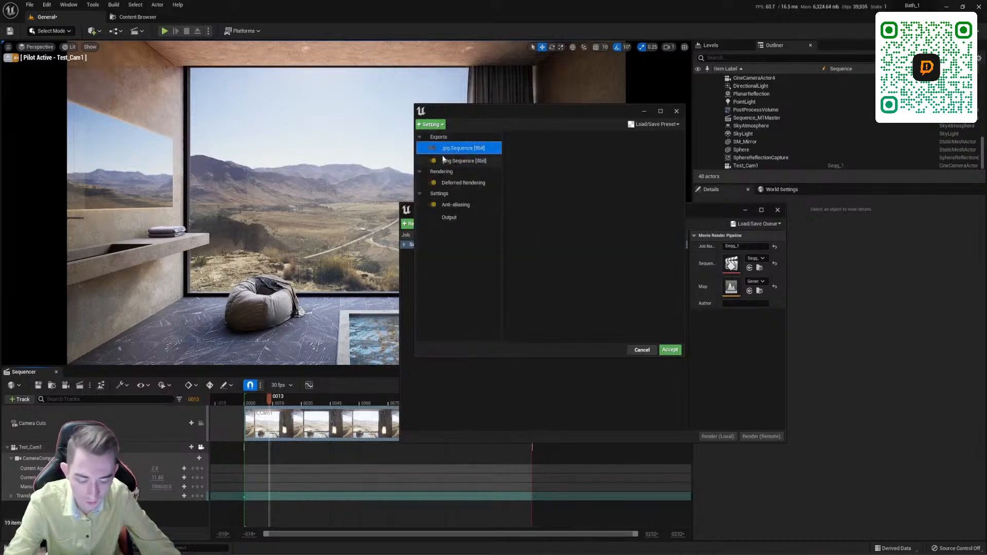
{"action": "key", "text": "Delete"}
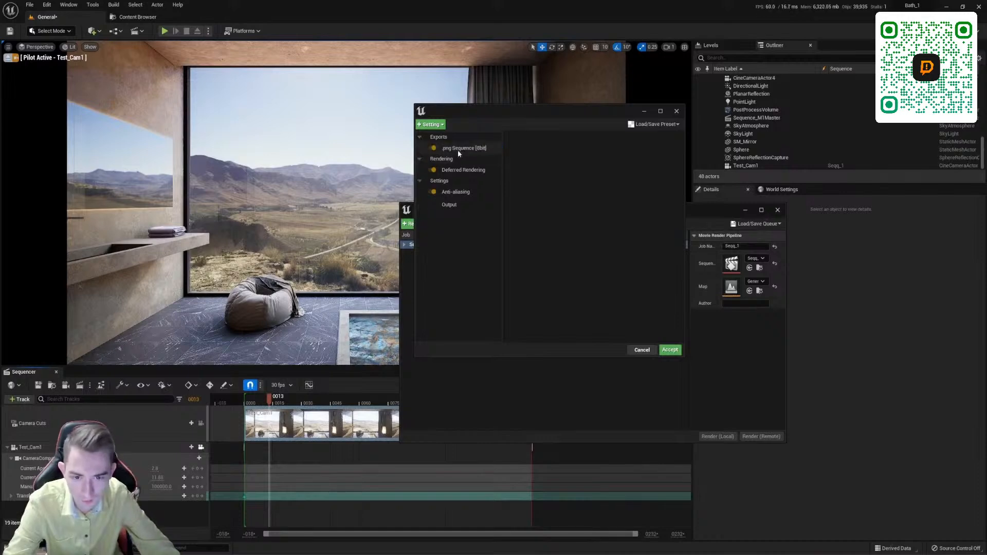
Swap the .png sequence export back to .jpg Sequence [8bit].
{"action": "left_click", "coordinate": [457, 149]}
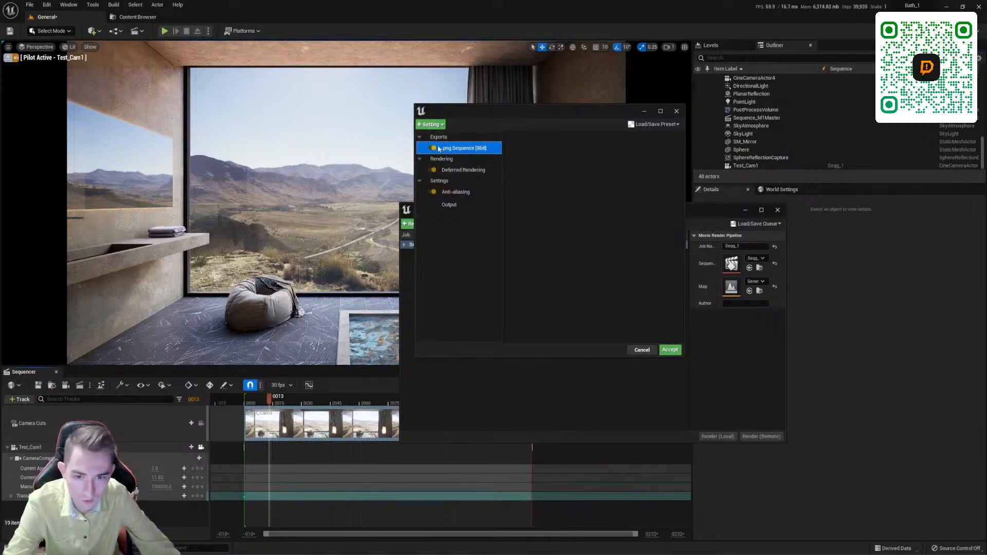
{"action": "left_click", "coordinate": [431, 124]}
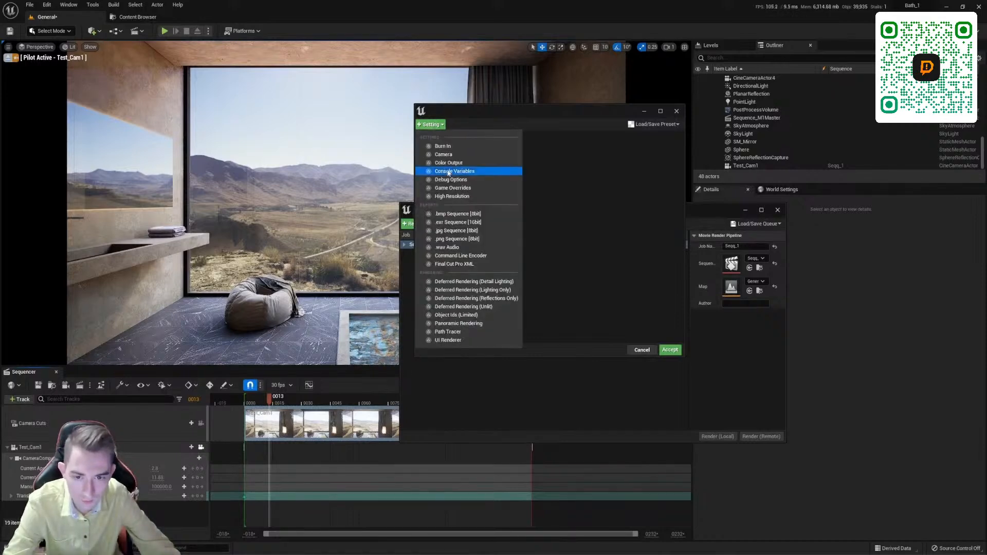
{"action": "left_click", "coordinate": [455, 231]}
Review the Deferred Rendering, Anti-aliasing and Output settings of the render configuration, including output directory, file name format and resolution.
{"action": "left_click", "coordinate": [451, 171]}
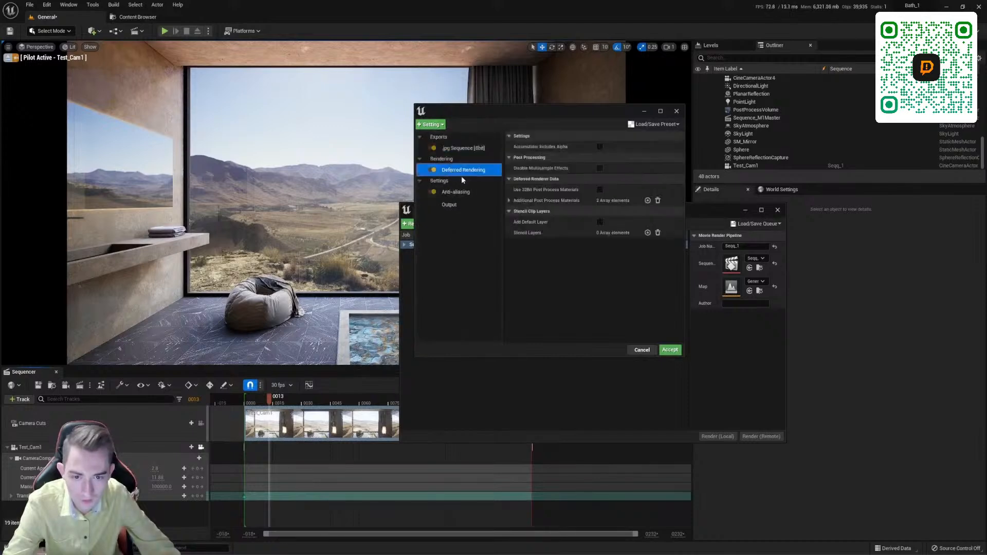
{"action": "left_click", "coordinate": [460, 192]}
{"action": "left_click", "coordinate": [452, 205]}
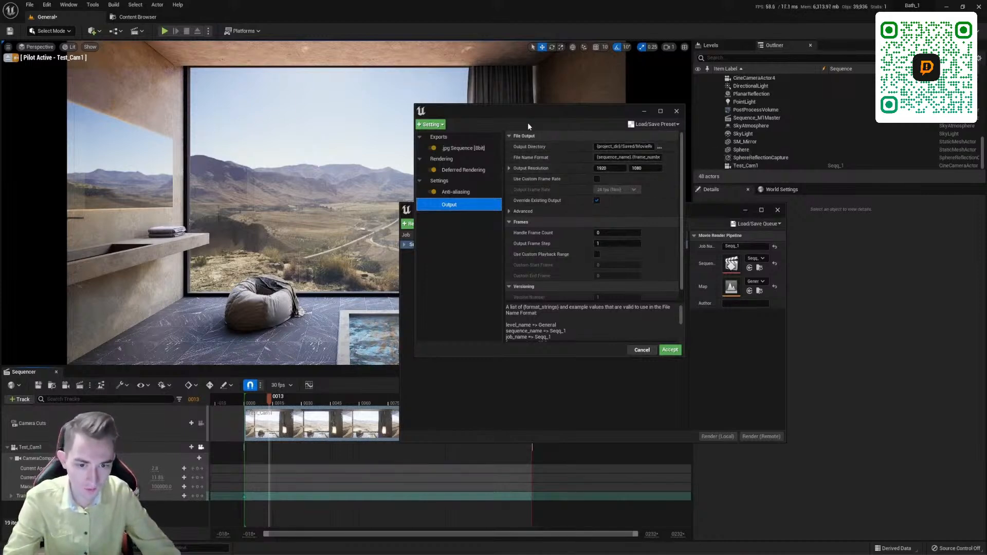
{"action": "left_click_drag", "start_coordinate": [532, 115], "coordinate": [449, 113]}
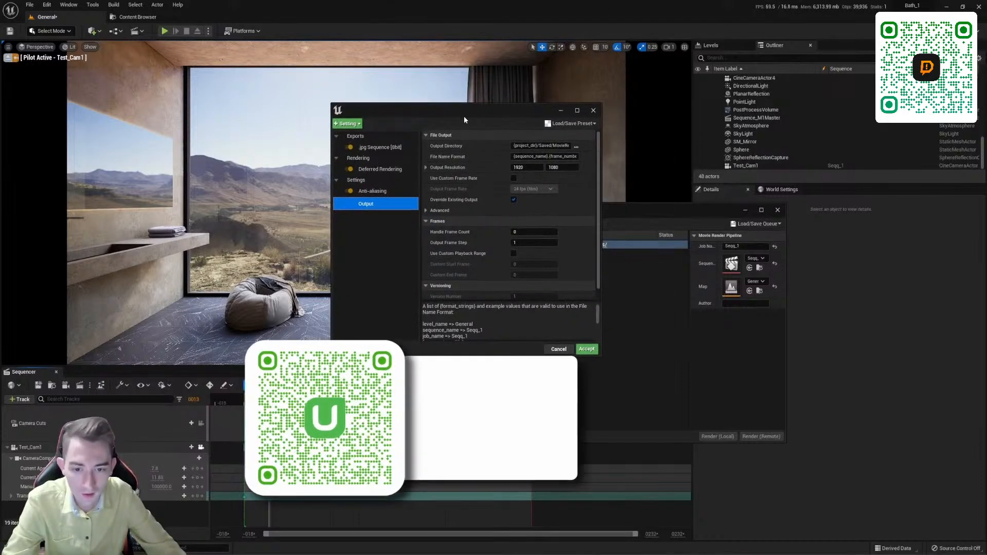
{"action": "scroll", "coordinate": [467, 282], "scroll_direction": "down", "scroll_amount": 1}
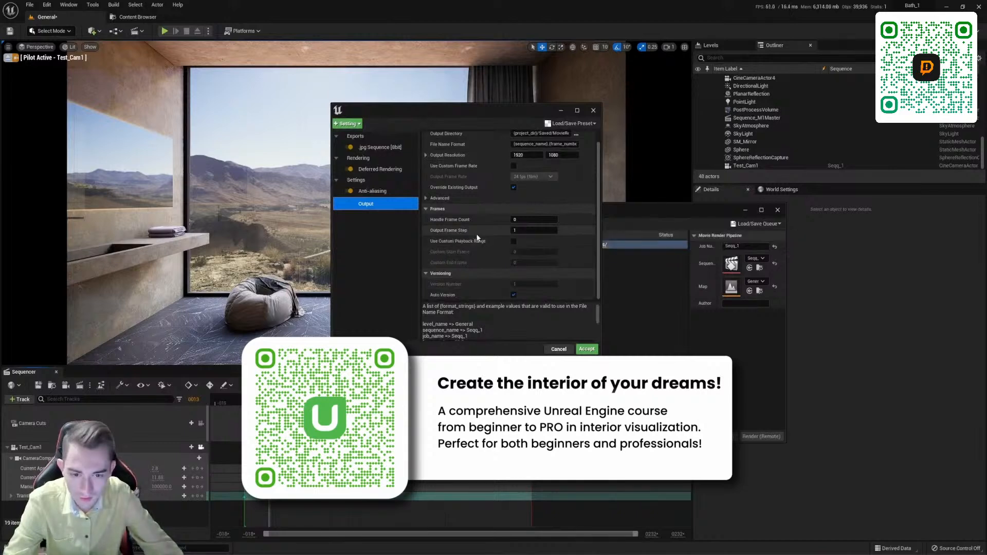
{"action": "scroll", "coordinate": [477, 237], "scroll_direction": "up", "scroll_amount": 1}
{"action": "left_click", "coordinate": [372, 191]}
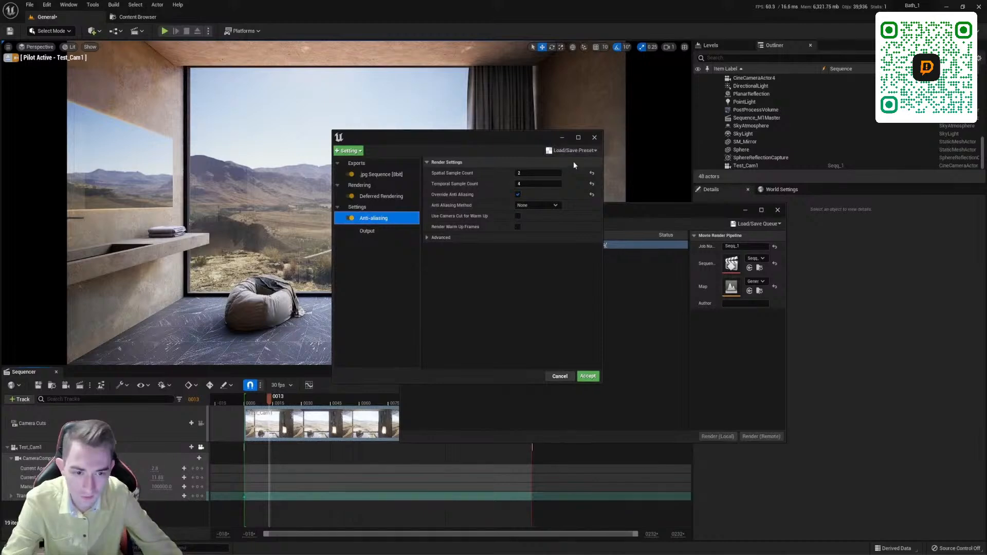
Save the render configuration as a preset named Preset2222 in the Content folder.
{"action": "left_click", "coordinate": [571, 151]}
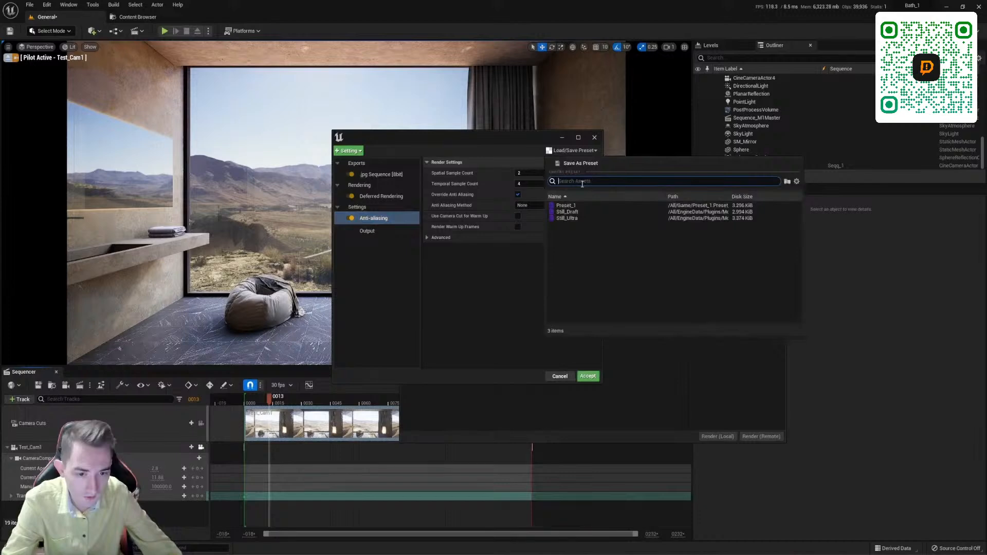
{"action": "left_click", "coordinate": [581, 163]}
{"action": "left_click_drag", "start_coordinate": [508, 155], "coordinate": [530, 115]}
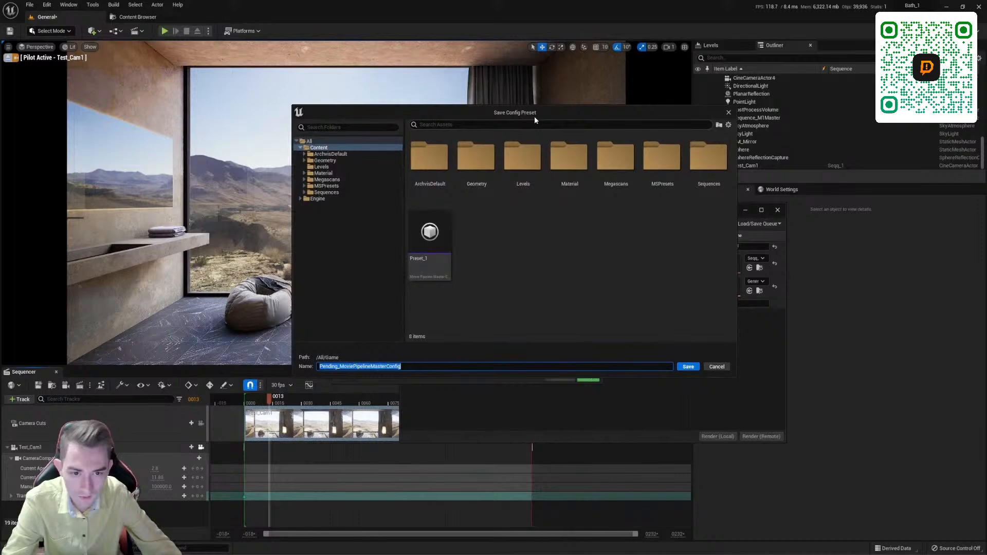
{"action": "left_click_drag", "start_coordinate": [535, 116], "coordinate": [485, 111]}
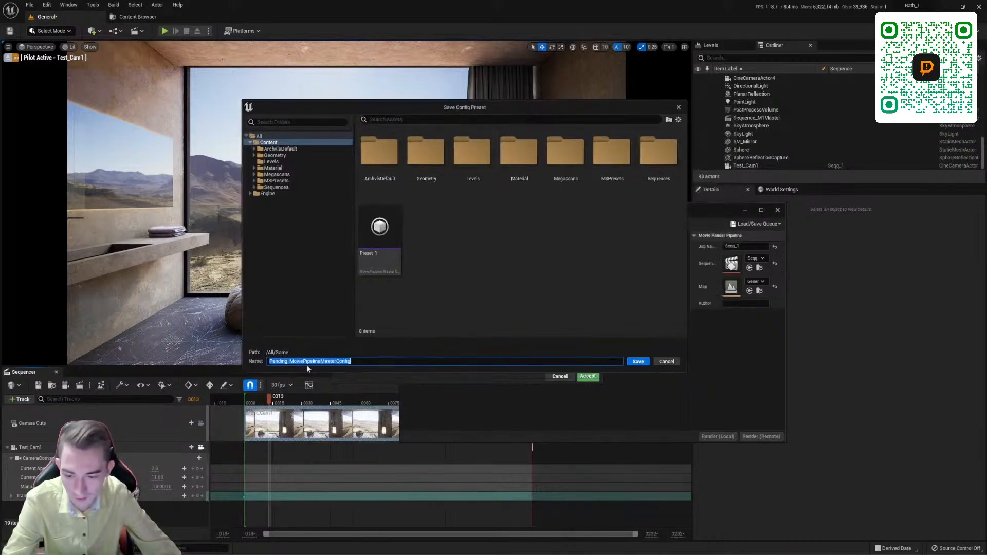
{"action": "left_click", "coordinate": [339, 361]}
{"action": "double_click", "coordinate": [352, 361]}
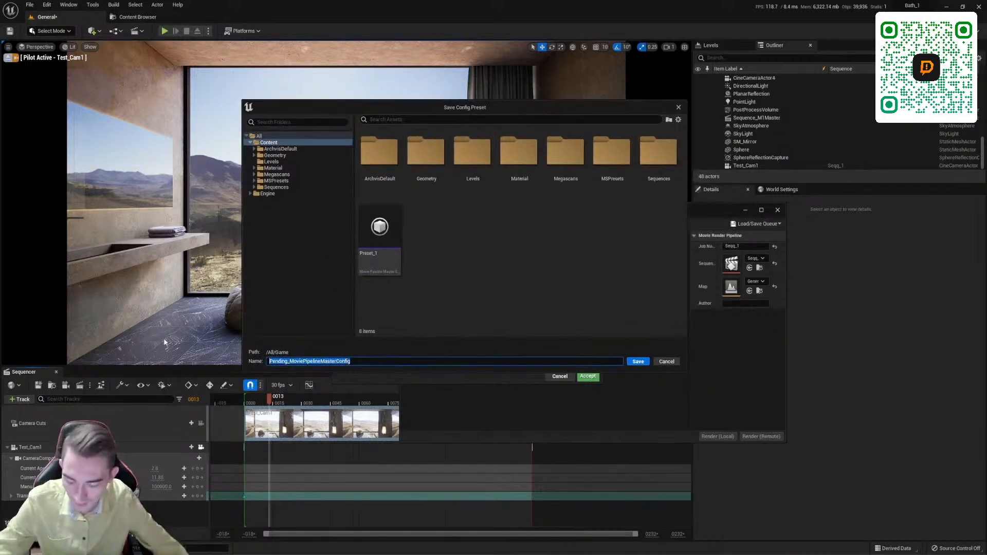
{"action": "type", "text": "P"}
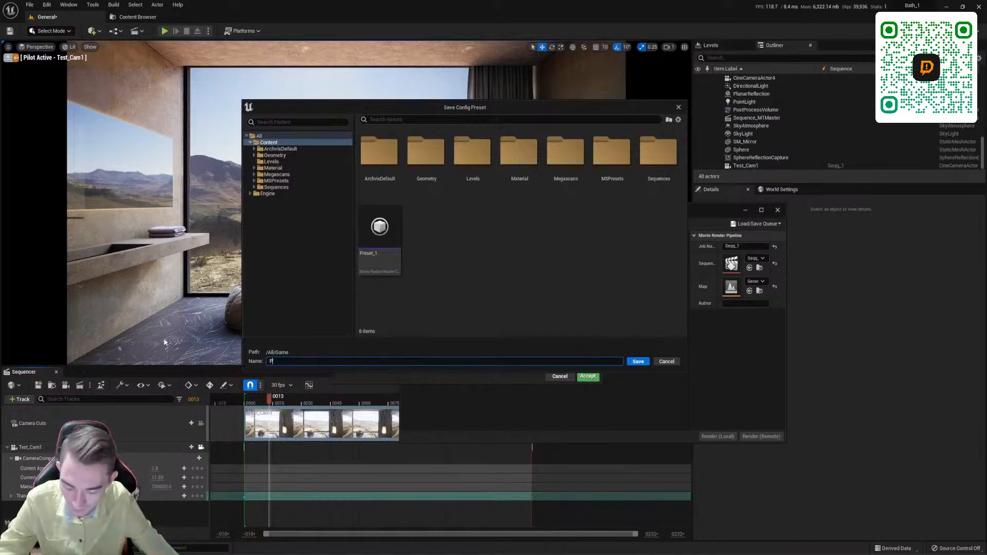
{"action": "type", "text": "reset2222"}
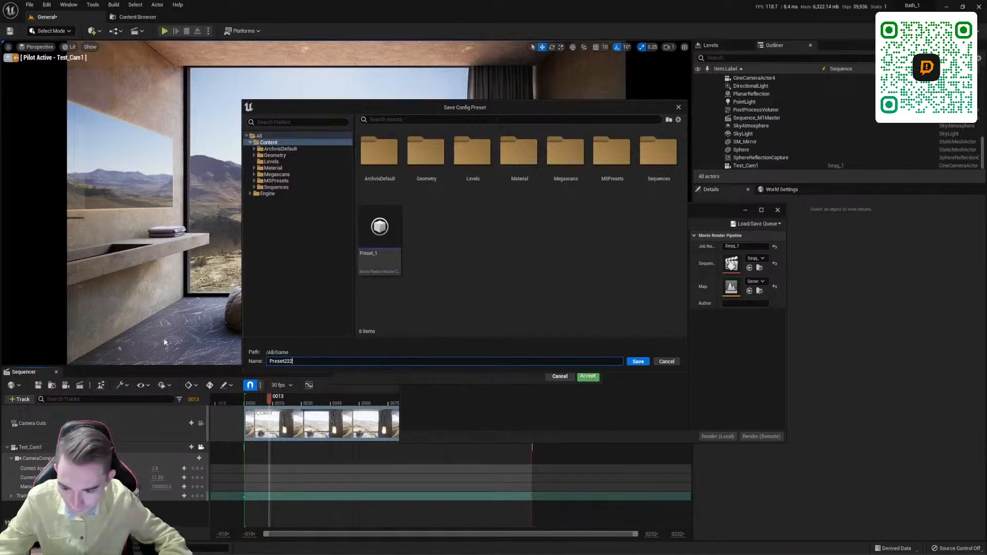
{"action": "left_click", "coordinate": [639, 362]}
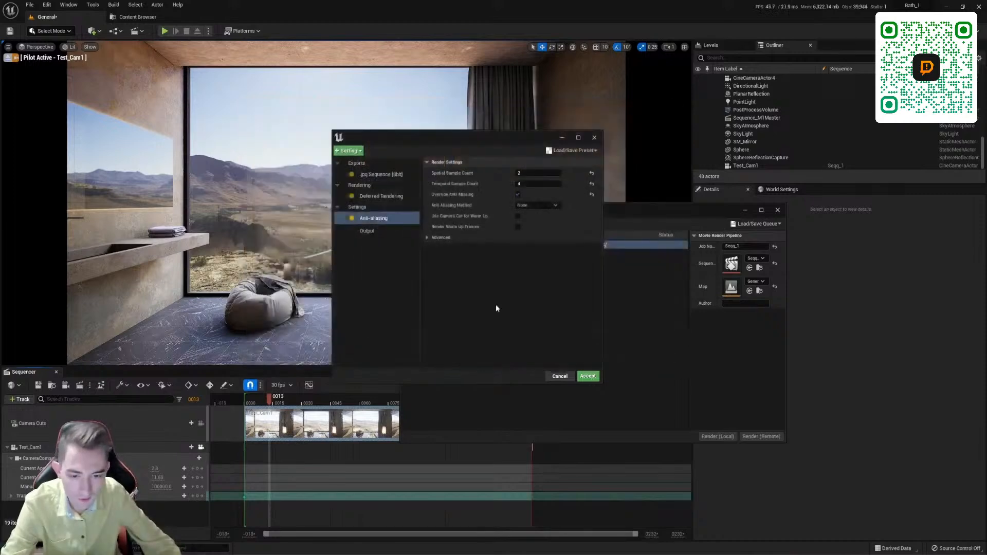
Locate the Preset2222 asset in the project's Content folder and return to the level view.
{"action": "left_click", "coordinate": [136, 17]}
{"action": "key", "text": "alt+Left"}
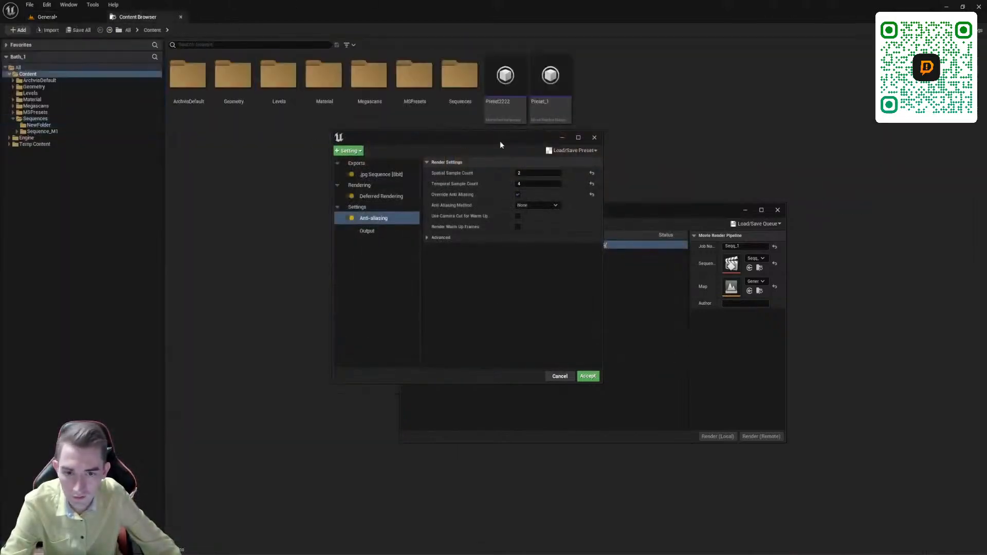
{"action": "left_click", "coordinate": [503, 85]}
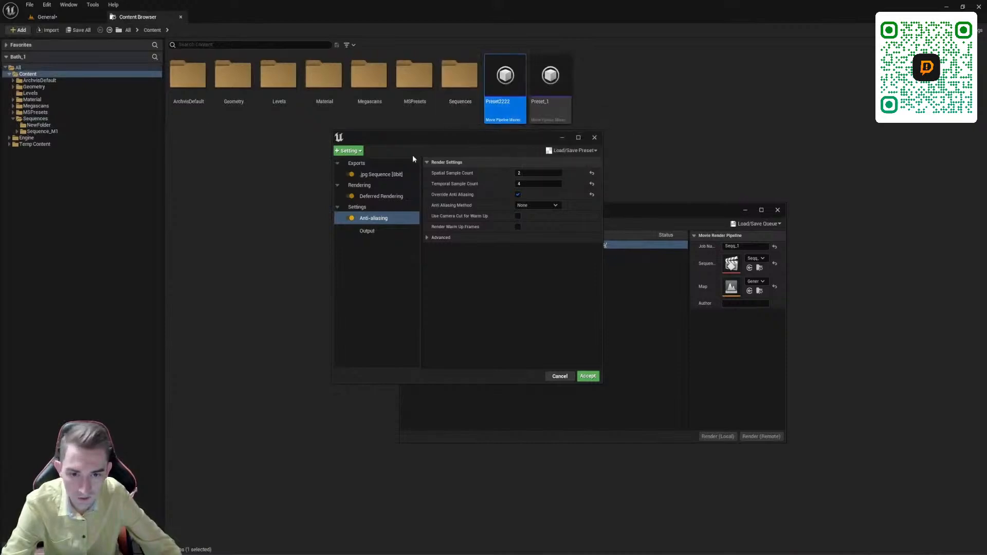
{"action": "left_click", "coordinate": [46, 17]}
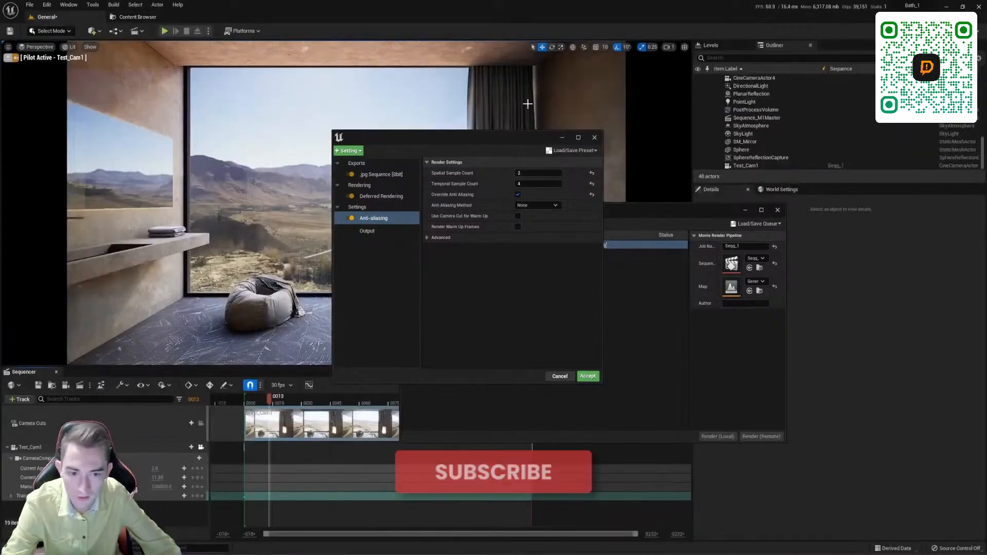
Close the render configuration, check the presets offered for the Seqq_1 job, and reopen its configuration.
{"action": "left_click", "coordinate": [599, 140]}
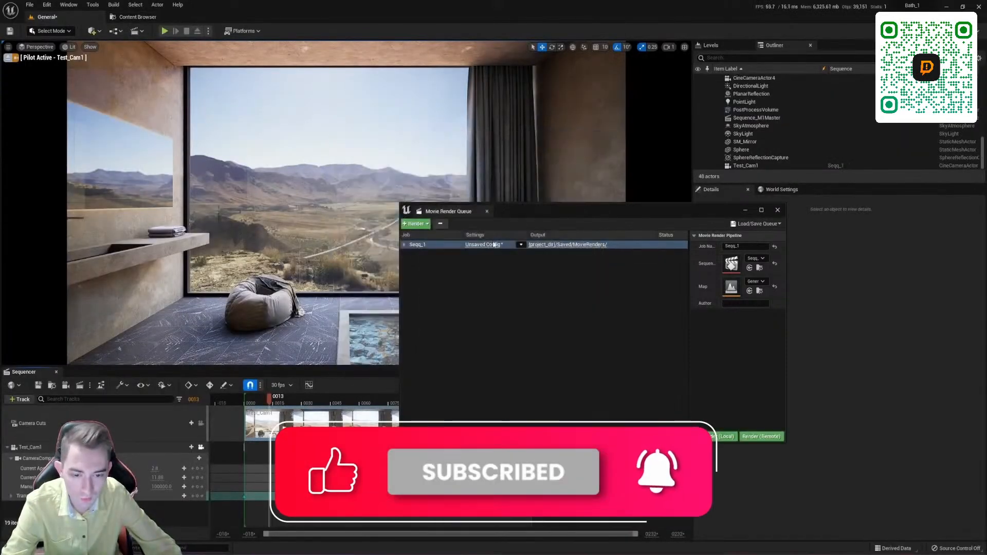
{"action": "left_click", "coordinate": [521, 245]}
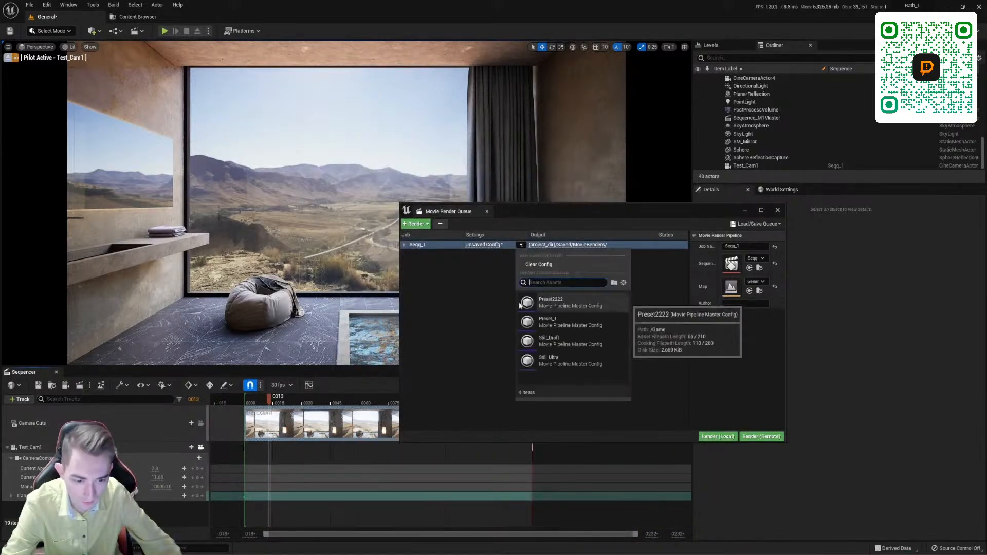
{"action": "left_click", "coordinate": [476, 245]}
{"action": "left_click", "coordinate": [476, 245]}
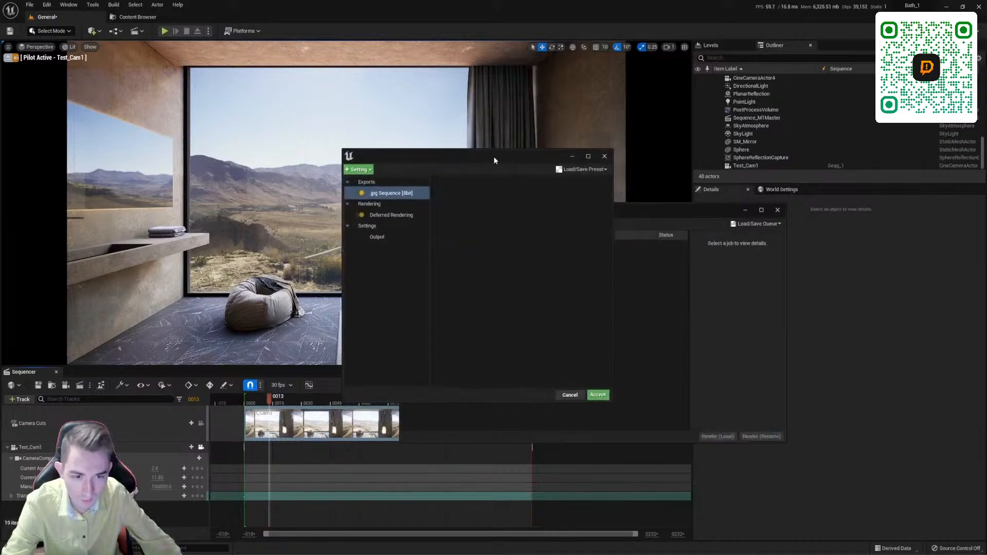
Load Preset2222 into the Seqq_1 job's render configuration and check its loaded settings.
{"action": "left_click", "coordinate": [574, 171]}
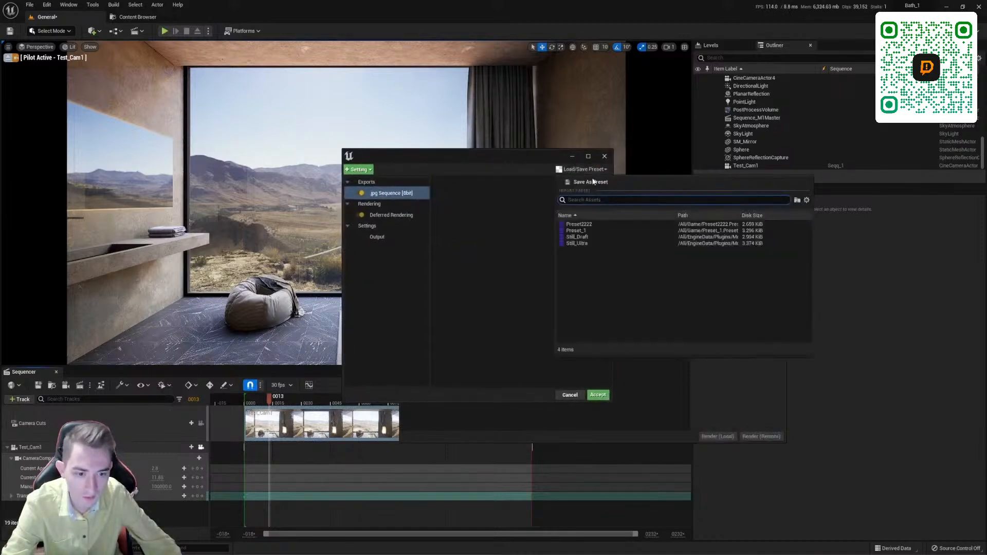
{"action": "left_click", "coordinate": [579, 225]}
{"action": "left_click", "coordinate": [385, 249]}
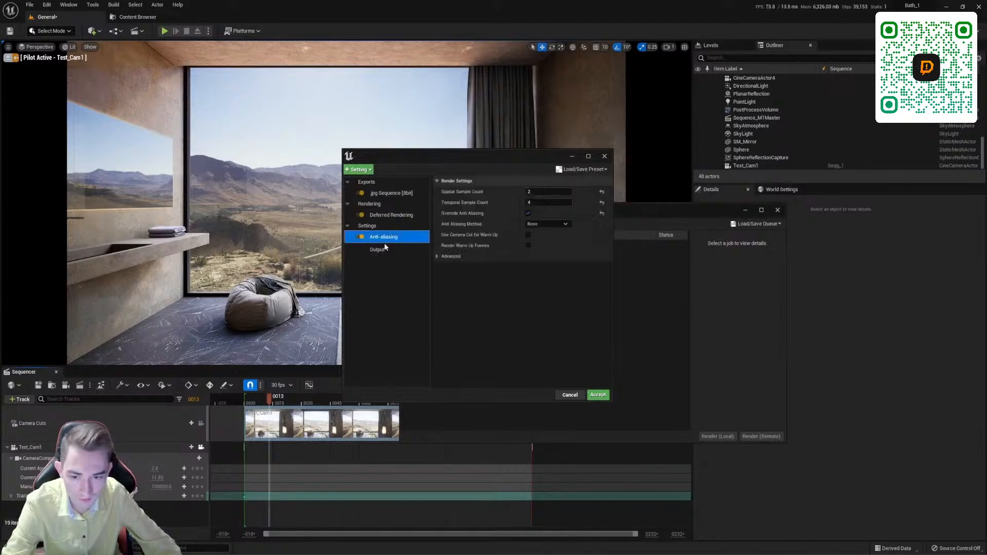
Accept the Preset2222 configuration for the Seqq_1 job, select the job in the render queue and start a local render.
{"action": "left_click", "coordinate": [385, 237]}
{"action": "left_click", "coordinate": [606, 394]}
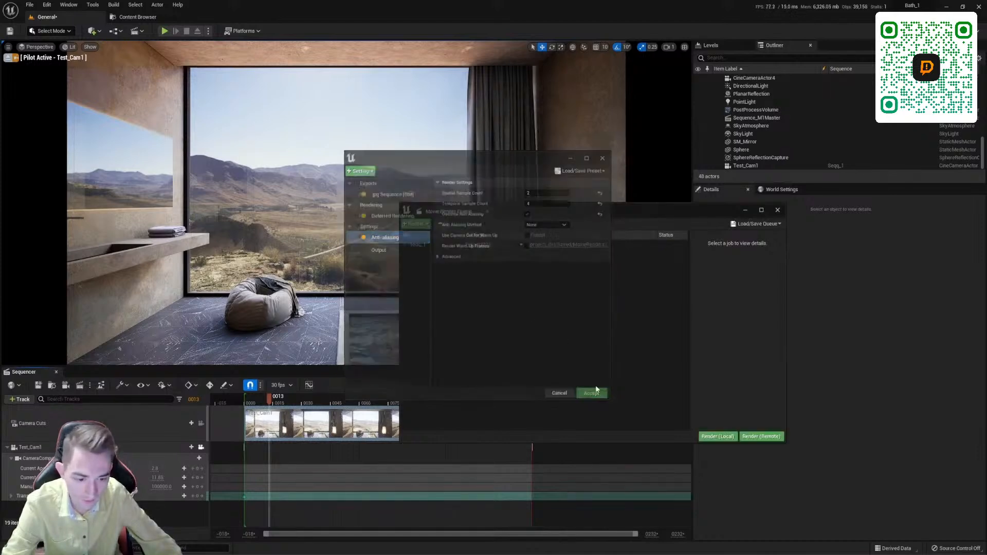
{"action": "left_click_drag", "start_coordinate": [511, 212], "coordinate": [449, 153]}
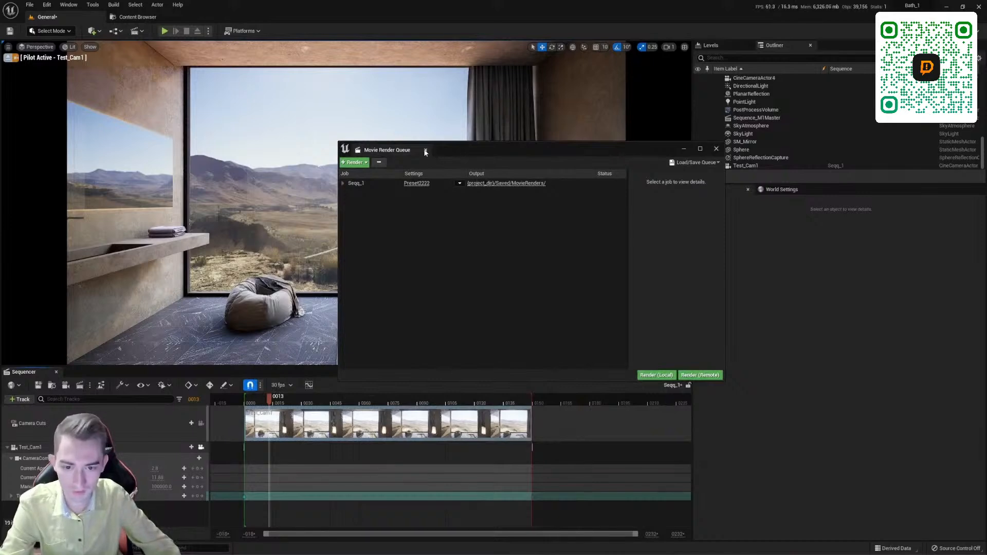
{"action": "left_click", "coordinate": [445, 183]}
{"action": "left_click_drag", "start_coordinate": [473, 153], "coordinate": [506, 124]}
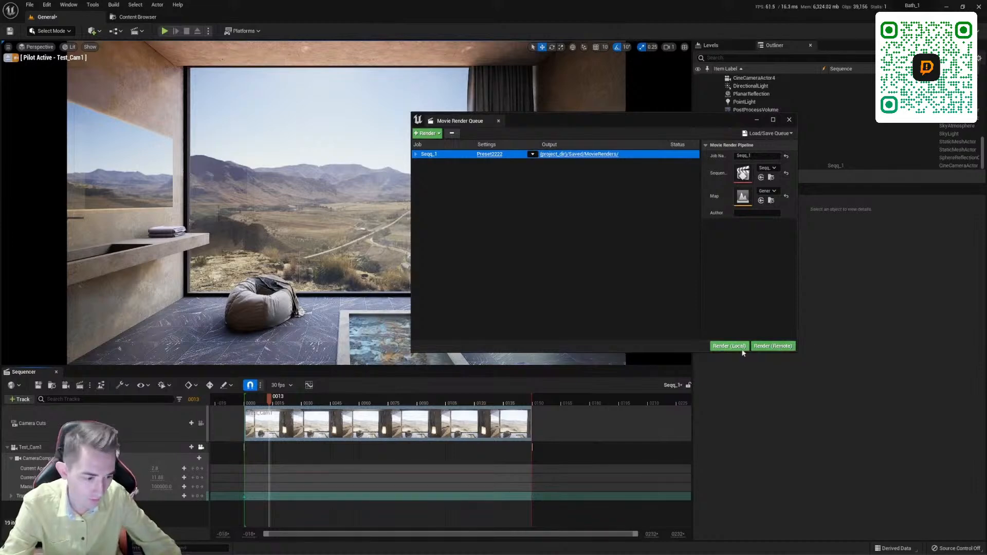
{"action": "left_click_drag", "start_coordinate": [634, 121], "coordinate": [598, 122]}
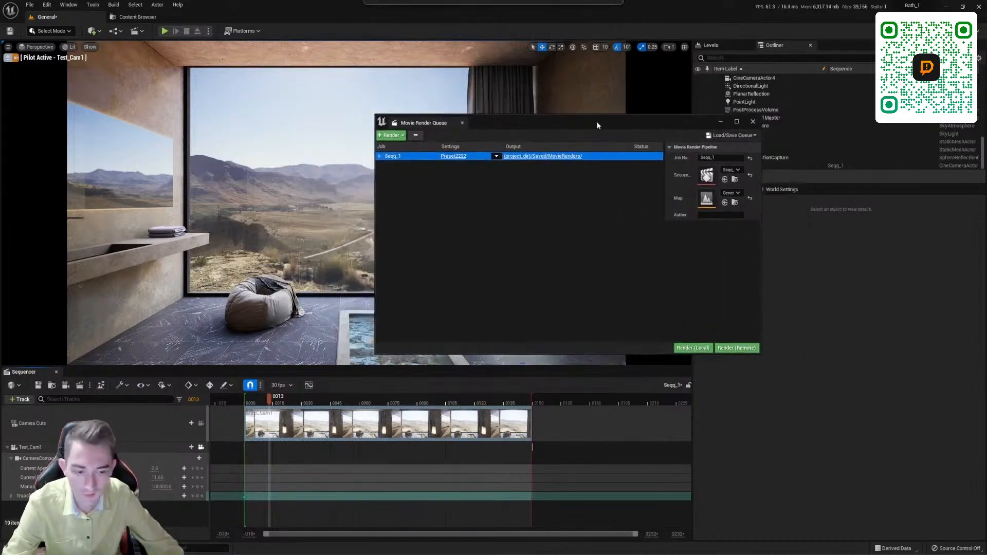
{"action": "left_click", "coordinate": [695, 349]}
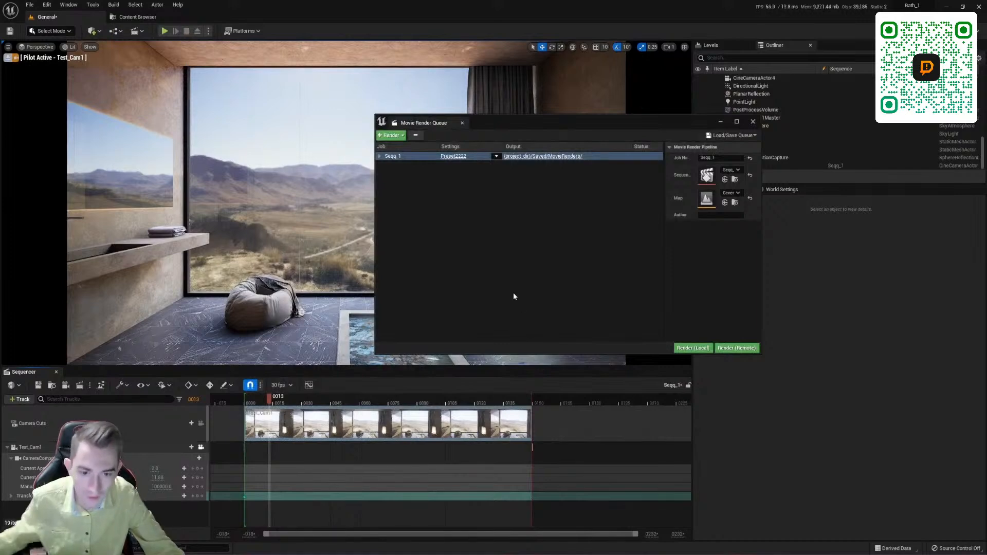
Switch to File Explorer and open the Saved/MovieRenders folder of the Bath_1 project.
{"action": "mouse_move", "coordinate": [427, 553]}
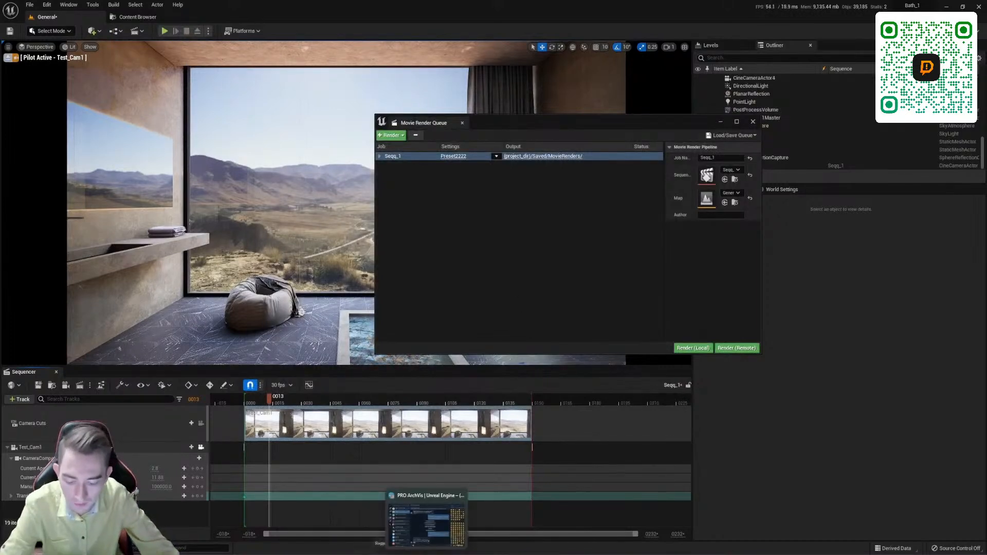
{"action": "left_click", "coordinate": [443, 512]}
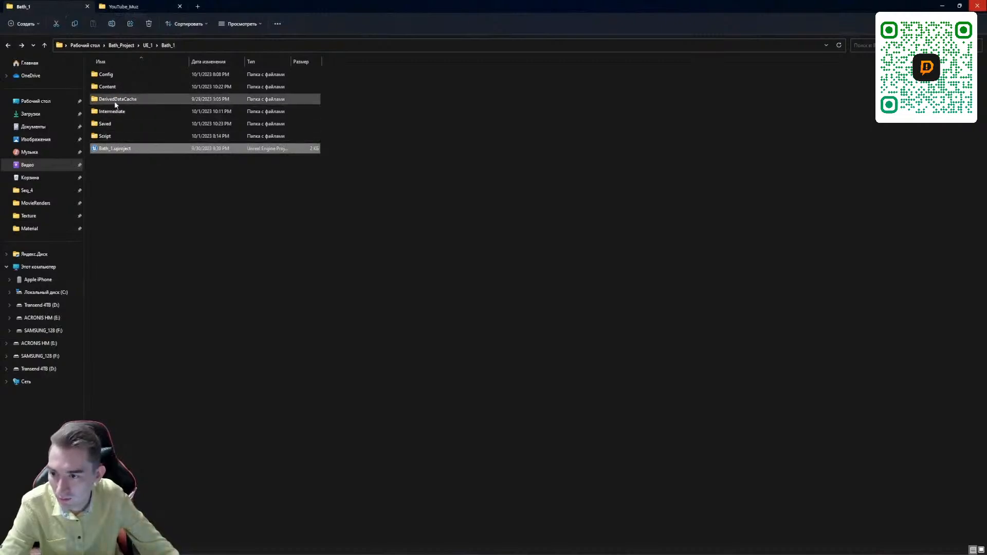
{"action": "left_click_drag", "start_coordinate": [353, 8], "coordinate": [538, 154]}
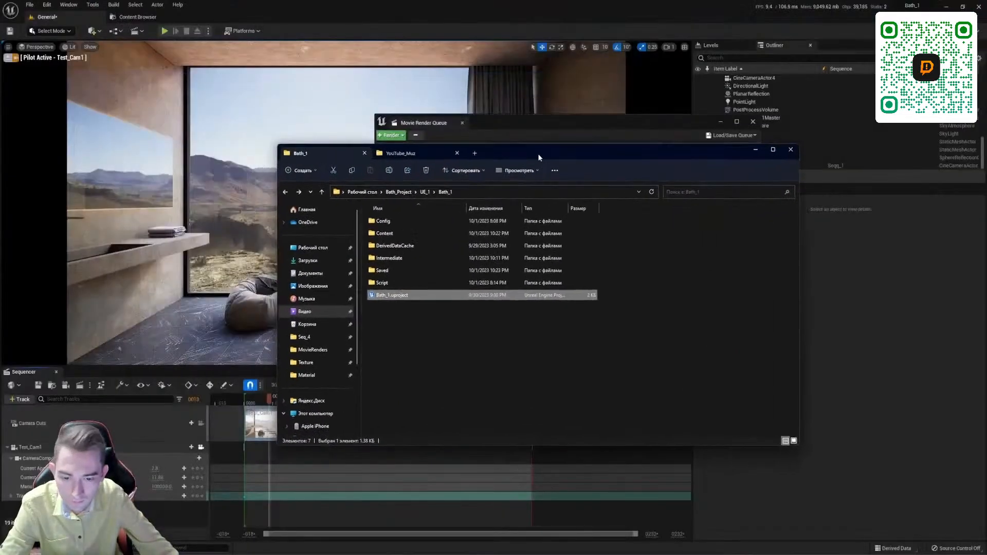
{"action": "double_click", "coordinate": [388, 234]}
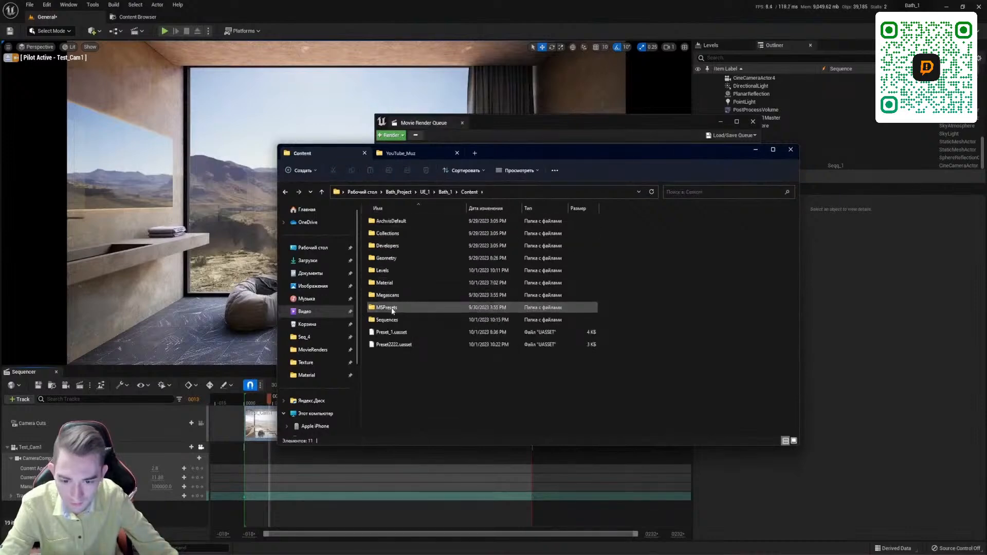
{"action": "key", "text": "BackSpace"}
{"action": "double_click", "coordinate": [389, 272]}
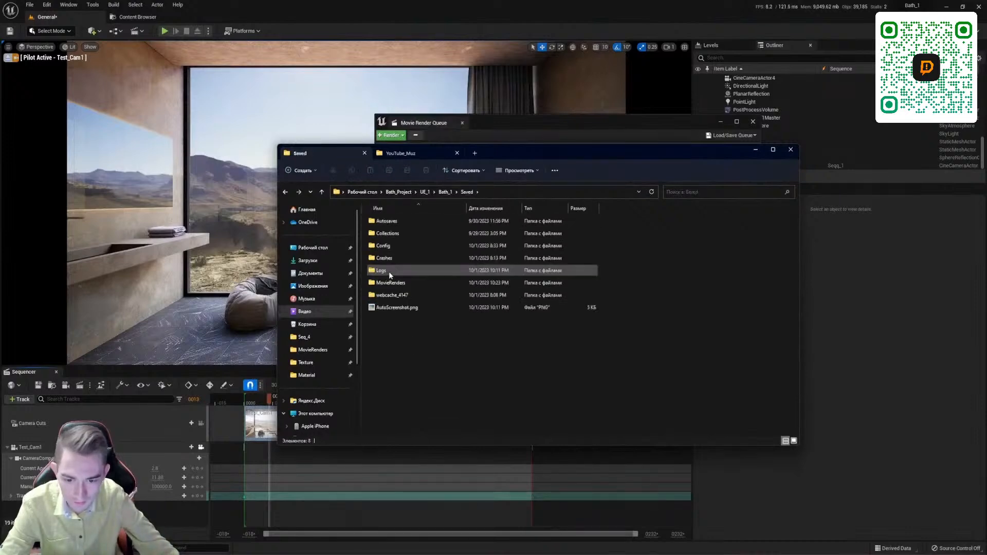
{"action": "left_click", "coordinate": [397, 287]}
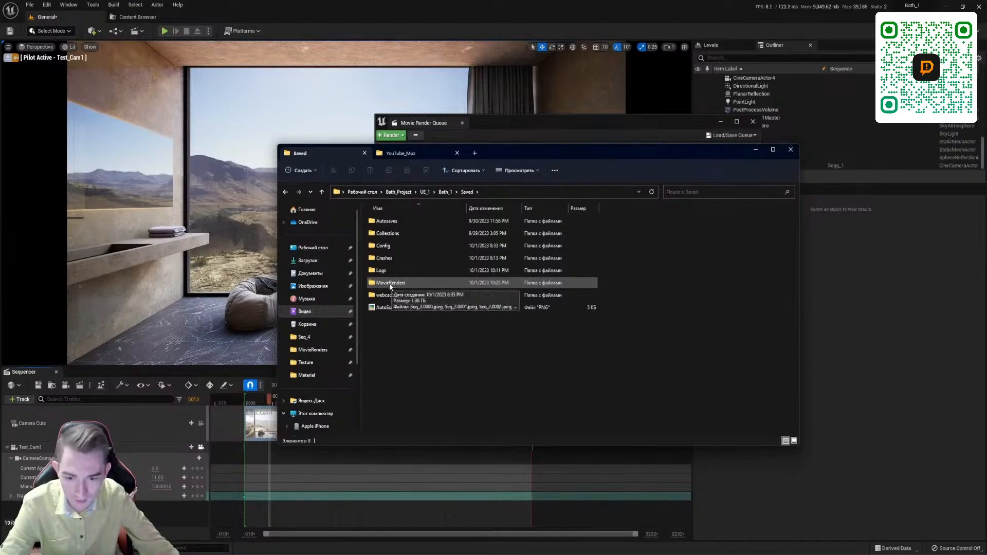
{"action": "double_click", "coordinate": [390, 283]}
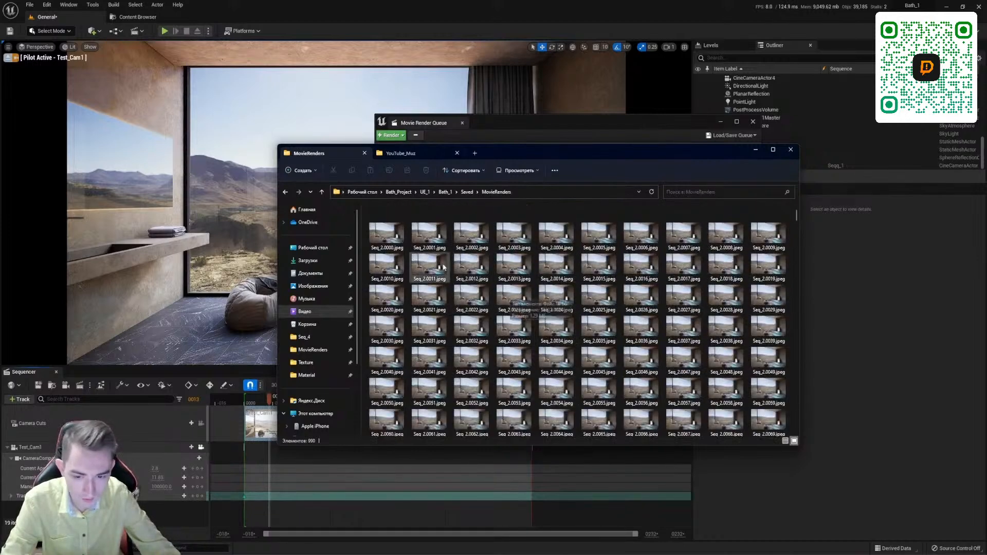
Look through the rendered JPEG frame sequences in the MovieRenders folder.
{"action": "left_click", "coordinate": [388, 234]}
{"action": "scroll", "coordinate": [420, 279], "scroll_direction": "down", "scroll_amount": 4}
{"action": "scroll", "coordinate": [421, 279], "scroll_direction": "down", "scroll_amount": 3}
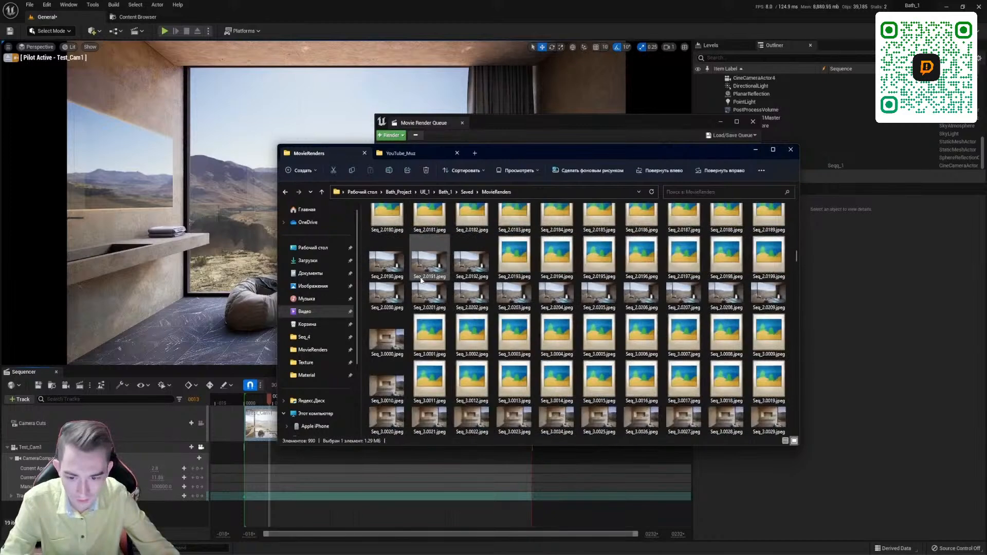
{"action": "scroll", "coordinate": [442, 286], "scroll_direction": "up", "scroll_amount": 7}
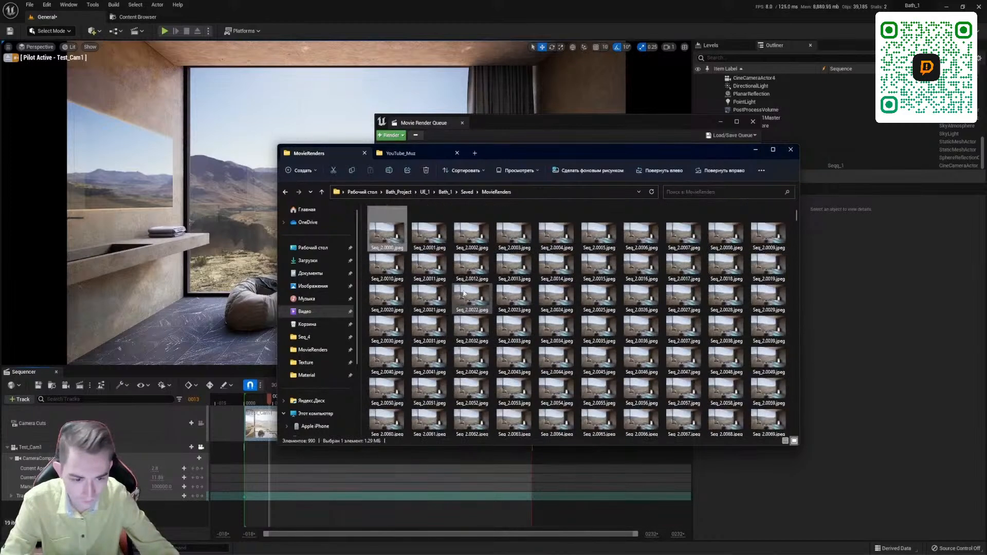
{"action": "scroll", "coordinate": [476, 326], "scroll_direction": "down", "scroll_amount": 4}
{"action": "mouse_move", "coordinate": [796, 239]}
{"action": "left_mouse_down"}
{"action": "mouse_move", "coordinate": [808, 384]}
{"action": "mouse_move", "coordinate": [812, 196]}
{"action": "mouse_move", "coordinate": [802, 240]}
{"action": "left_mouse_up"}
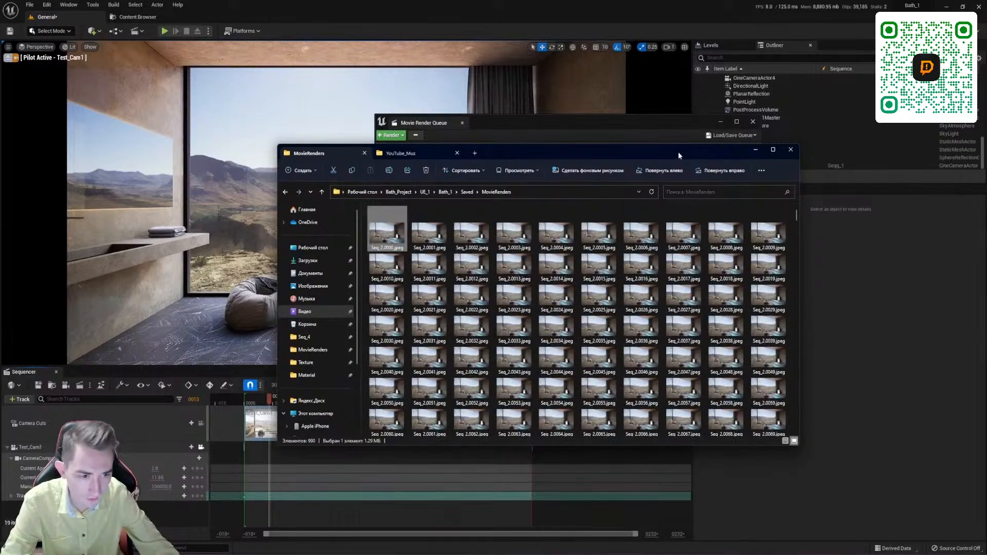
Launch DaVinci Resolve, keeping the render queue and the MovieRenders folder window apart from each other.
{"action": "left_click_drag", "start_coordinate": [677, 152], "coordinate": [799, 207]}
{"action": "left_click_drag", "start_coordinate": [658, 124], "coordinate": [464, 104]}
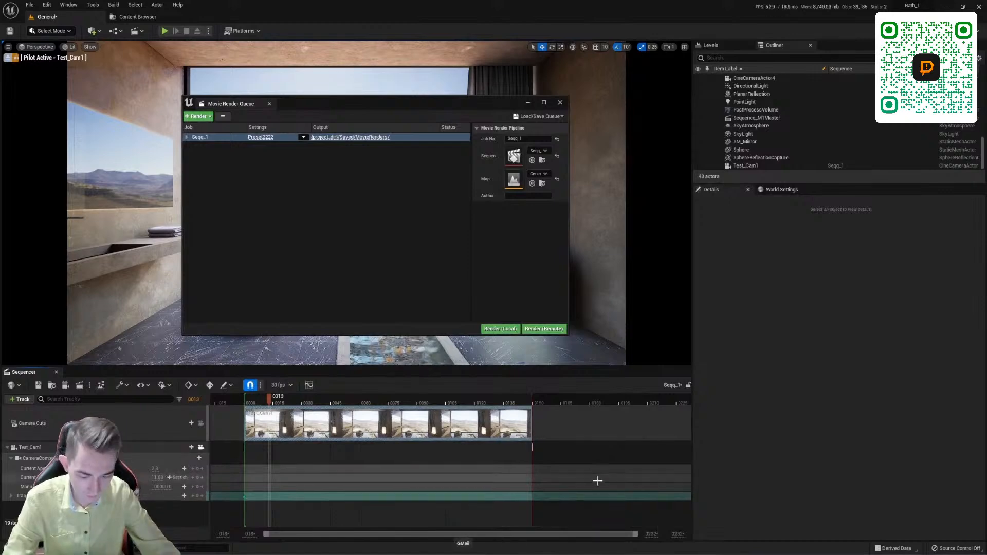
{"action": "mouse_move", "coordinate": [715, 553]}
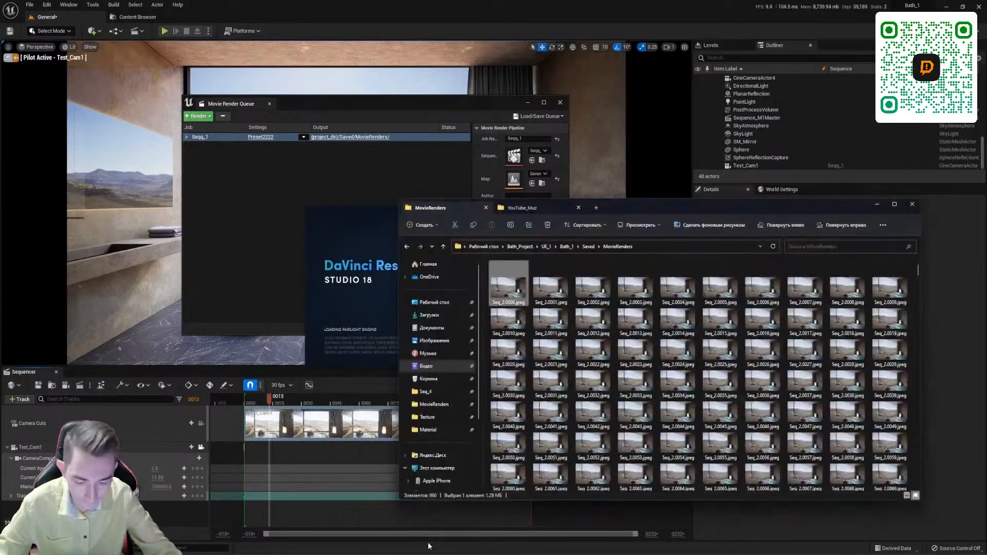
{"action": "left_click_drag", "start_coordinate": [714, 210], "coordinate": [724, 133]}
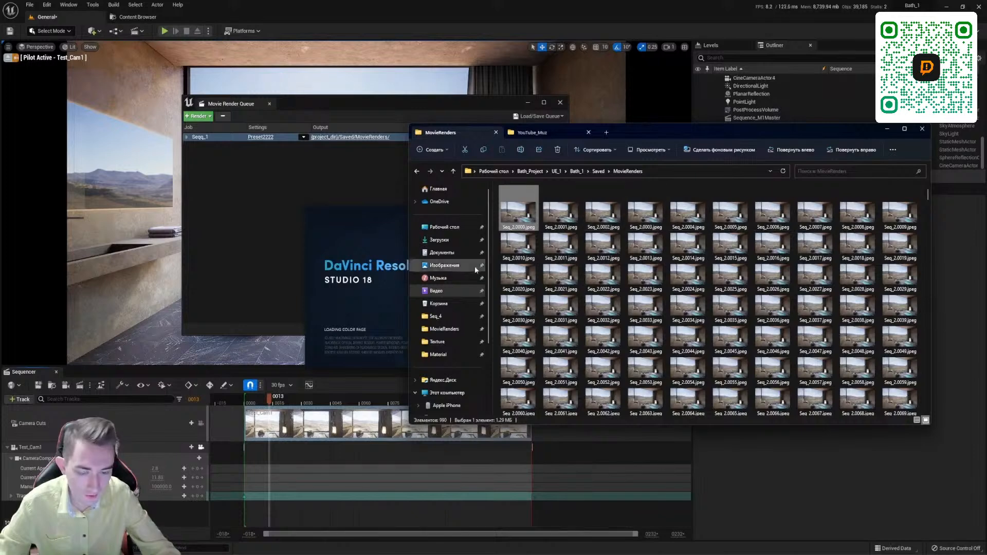
{"action": "left_click_drag", "start_coordinate": [668, 129], "coordinate": [692, 175]}
{"action": "left_click", "coordinate": [196, 239]}
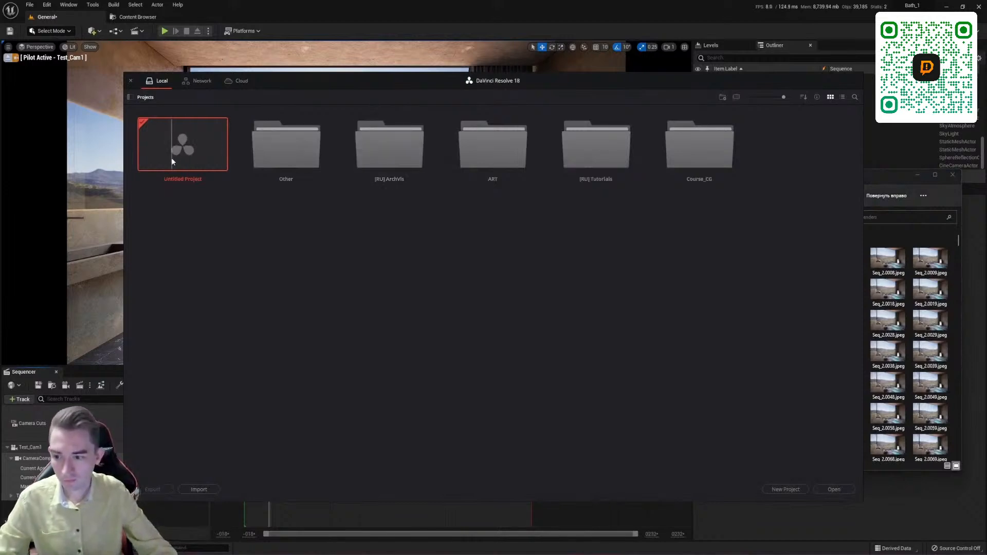
Create a new DaVinci Resolve project named Bath_1.
{"action": "left_click", "coordinate": [785, 489]}
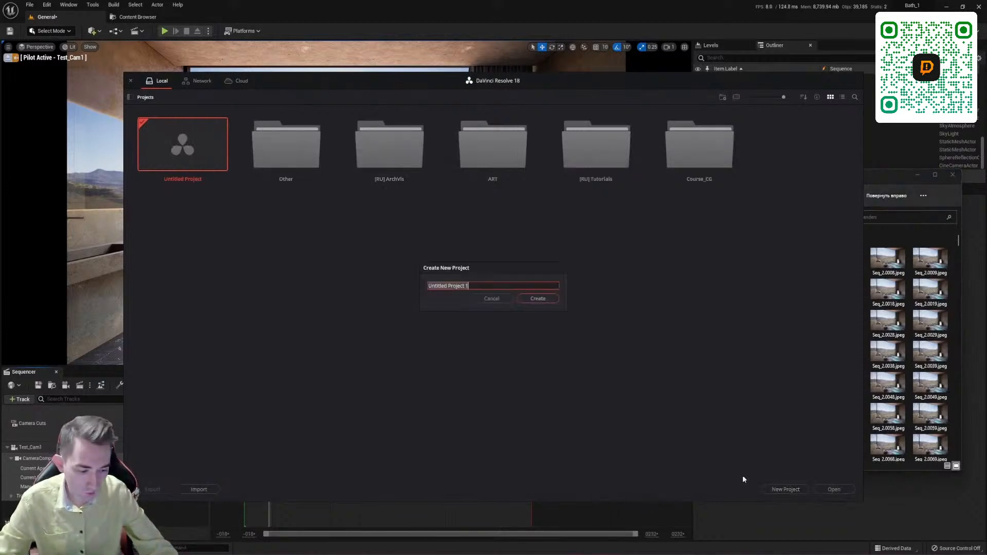
{"action": "key", "text": "BackSpace"}
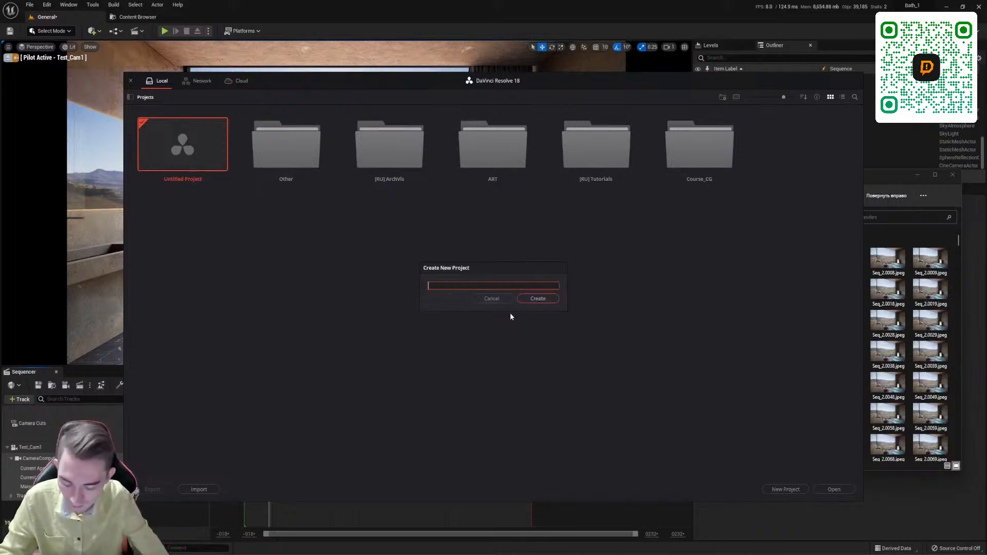
{"action": "type", "text": "Bath_1"}
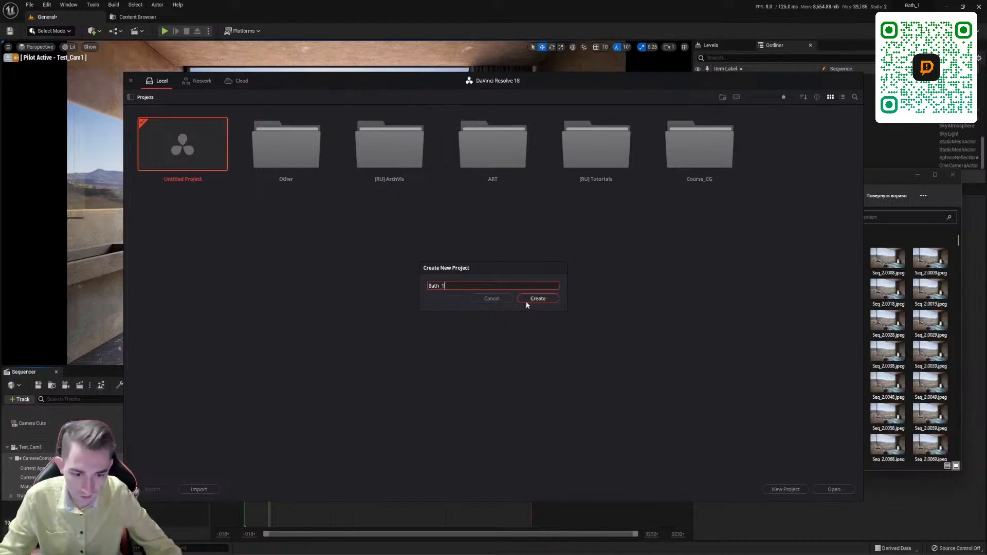
{"action": "left_click", "coordinate": [527, 303]}
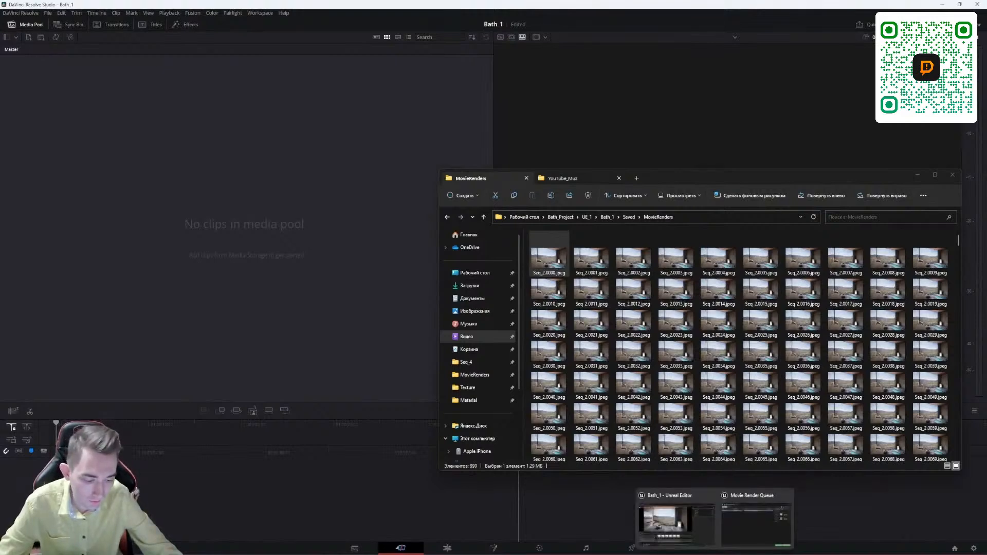
Switch back to Unreal's Movie Render Queue, start the local render of Seqq_1 and save the General level and Seqq_1 sequence.
{"action": "left_click", "coordinate": [756, 516]}
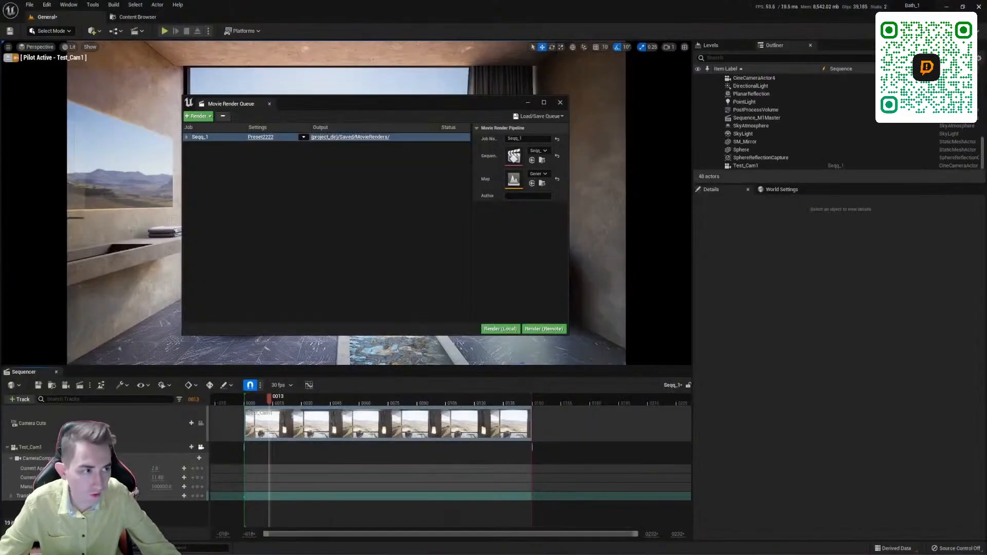
{"action": "left_click", "coordinate": [500, 328]}
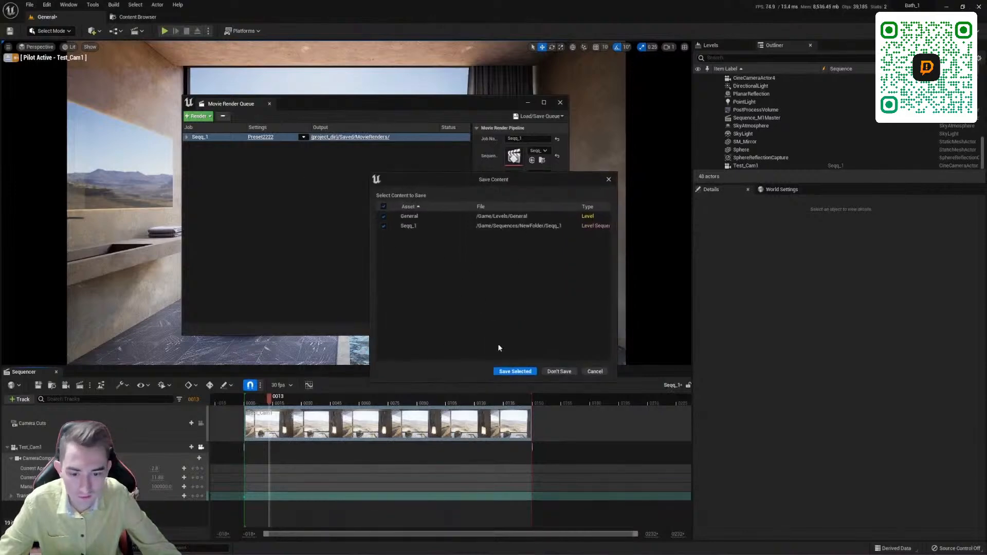
{"action": "left_click", "coordinate": [512, 374]}
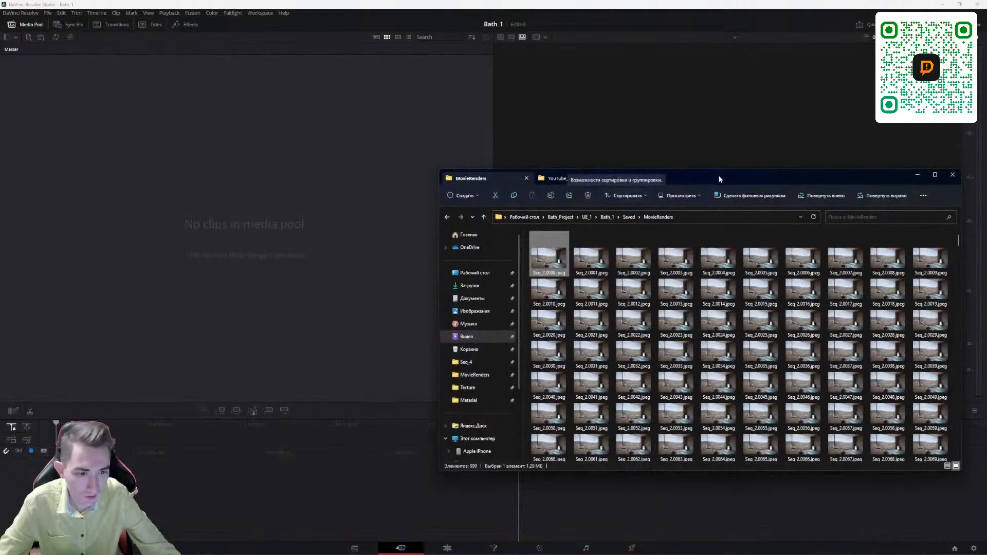
Return to DaVinci Resolve, open the Edit page, and review and save the Bath_1 project's master settings.
{"action": "left_click_drag", "start_coordinate": [717, 175], "coordinate": [628, 106]}
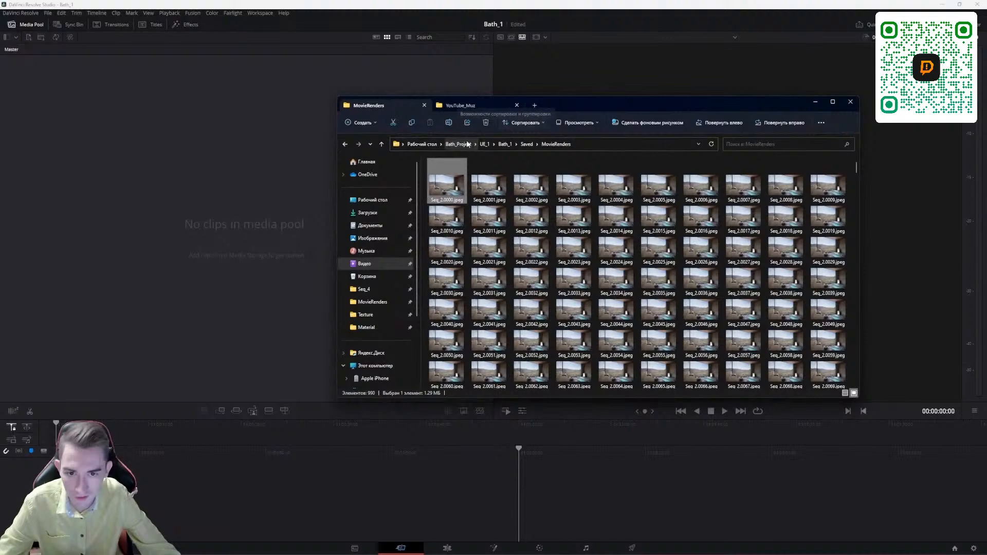
{"action": "left_click", "coordinate": [452, 526]}
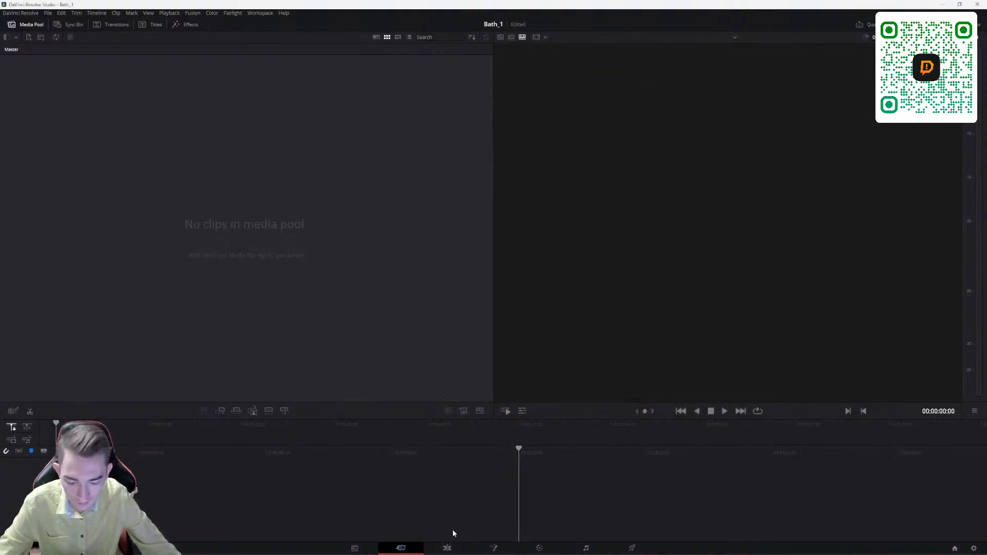
{"action": "left_click", "coordinate": [447, 549]}
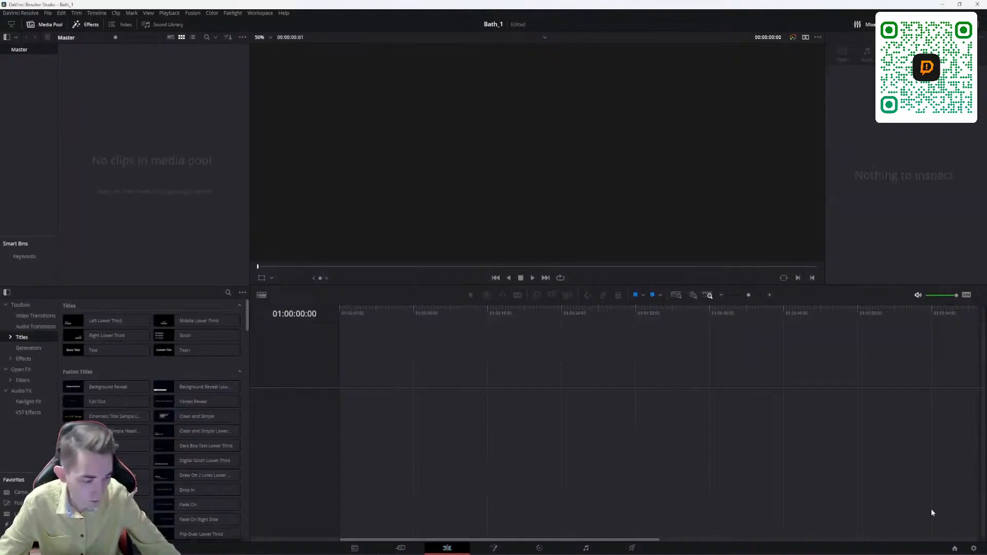
{"action": "left_click", "coordinate": [974, 548]}
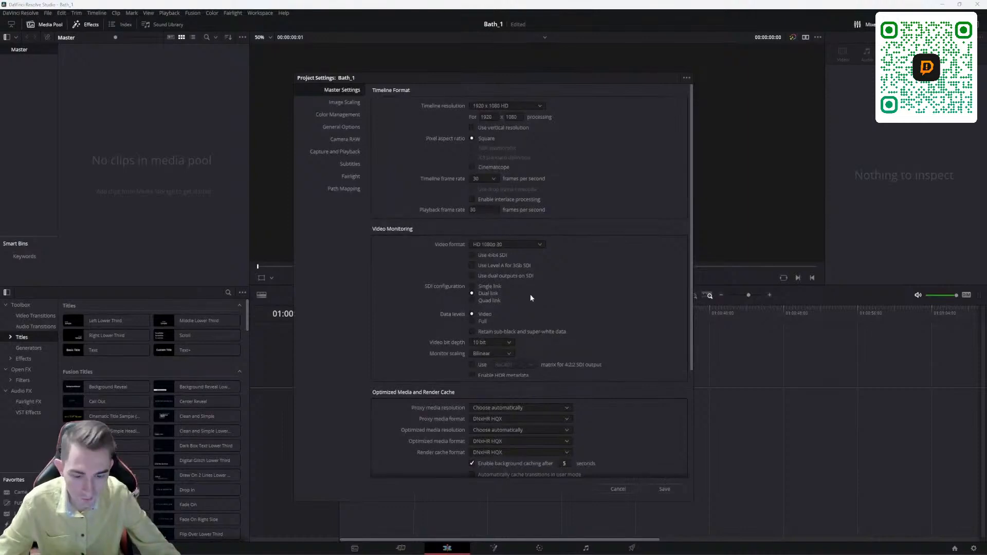
{"action": "left_click", "coordinate": [665, 489]}
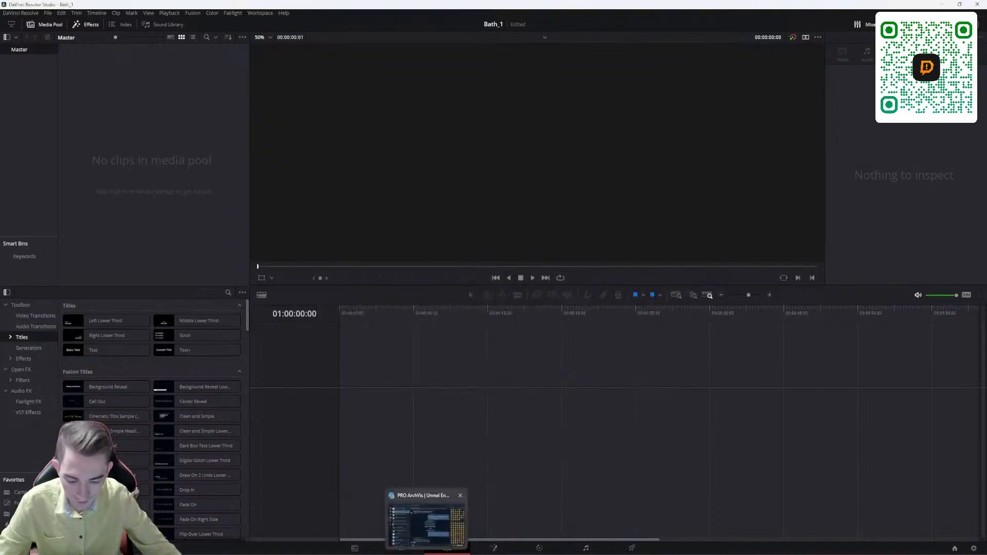
Import the frames Seq_2.0000.jpeg through Seq_2.0209.jpeg from the MovieRenders folder into the media pool as an image sequence.
{"action": "left_click", "coordinate": [410, 527]}
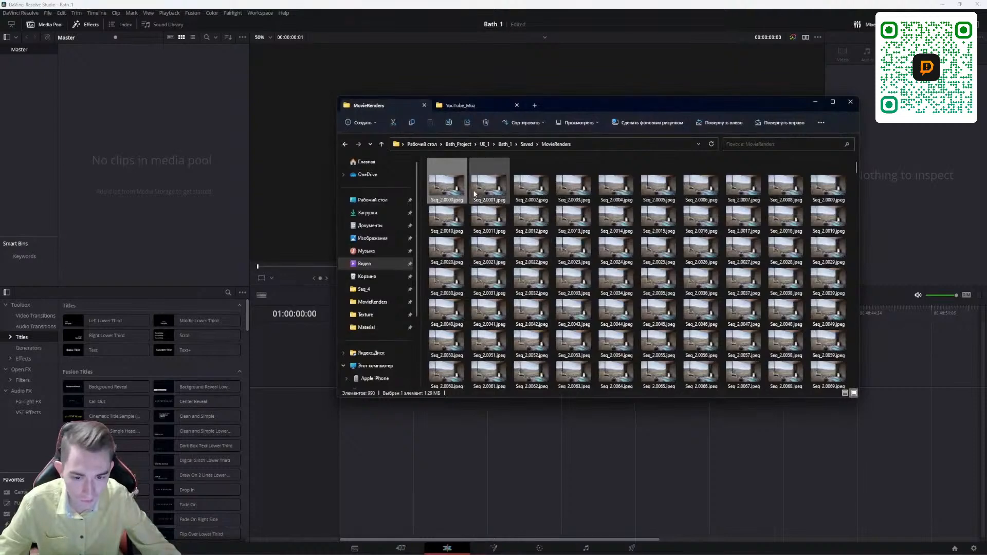
{"action": "scroll", "coordinate": [483, 246], "scroll_direction": "down", "scroll_amount": 3}
{"action": "scroll", "coordinate": [497, 312], "scroll_direction": "down", "scroll_amount": 2}
{"action": "scroll", "coordinate": [497, 312], "scroll_direction": "down", "scroll_amount": 5}
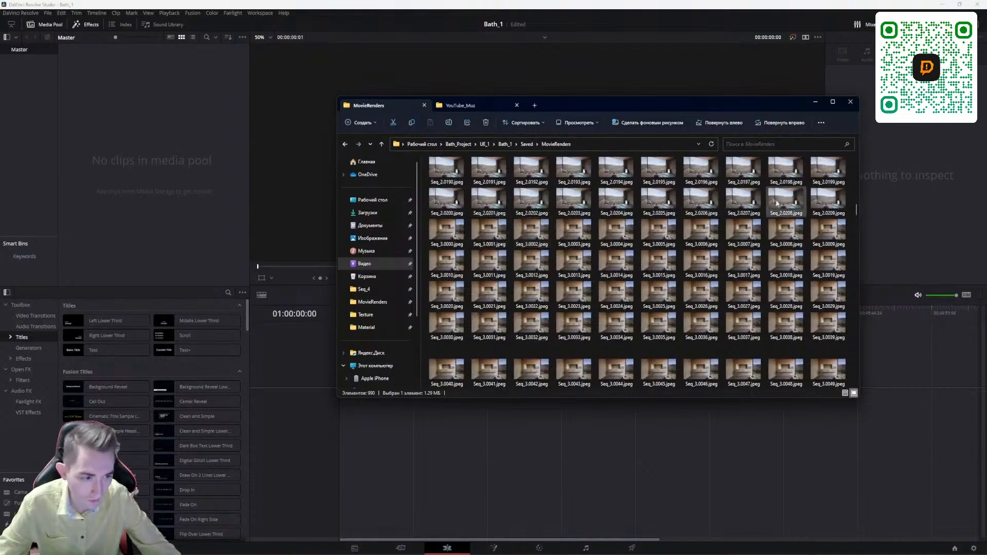
{"action": "left_click", "coordinate": [826, 205], "text": "shift"}
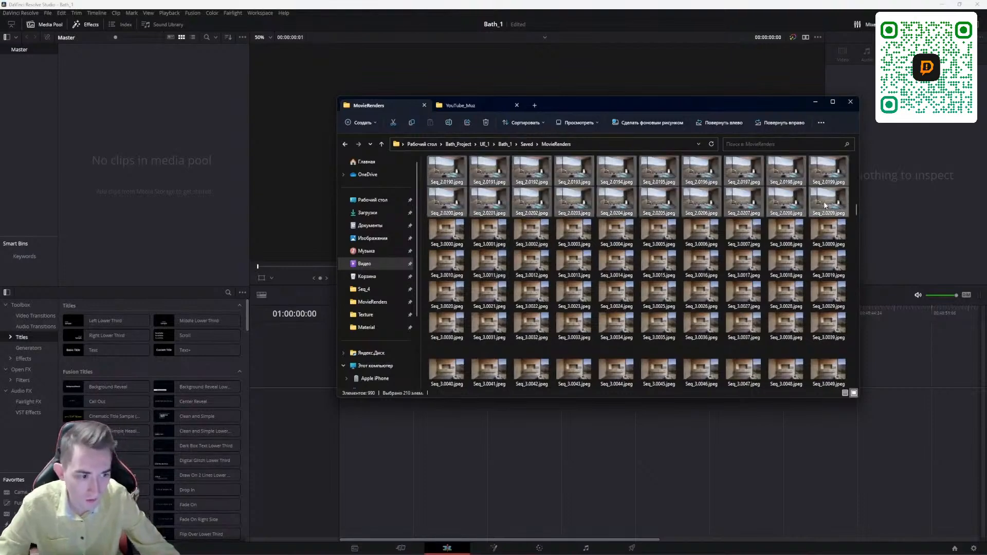
{"action": "left_click_drag", "start_coordinate": [293, 216], "coordinate": [127, 89]}
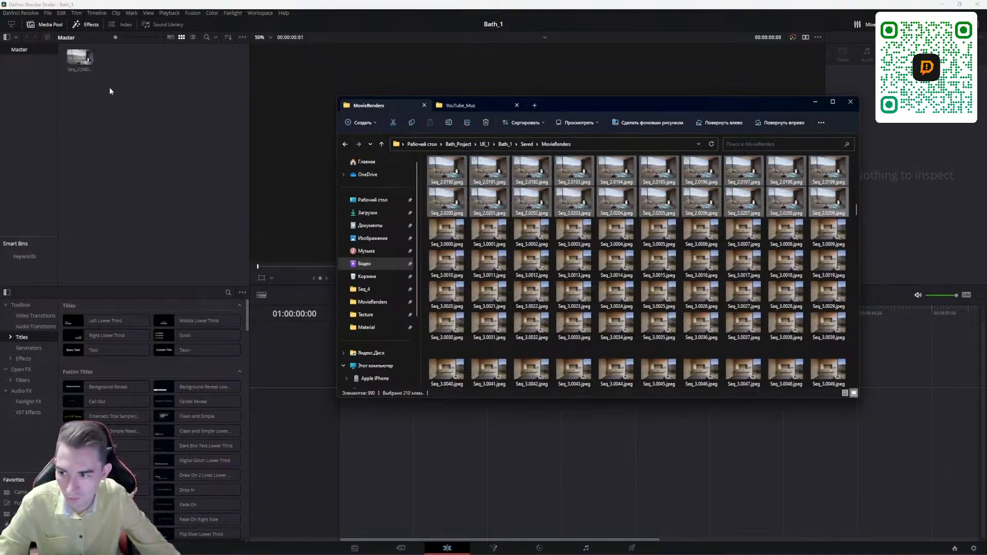
Place the Seq_2 image sequence at the start of a new timeline and preview its playback.
{"action": "left_click", "coordinate": [89, 146]}
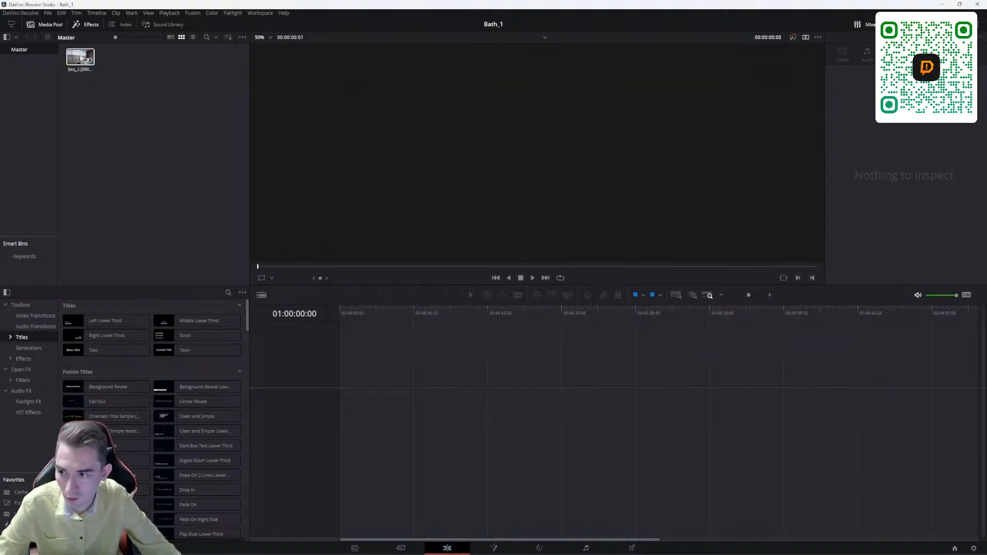
{"action": "left_click_drag", "start_coordinate": [77, 55], "coordinate": [355, 411]}
{"action": "key", "text": "space"}
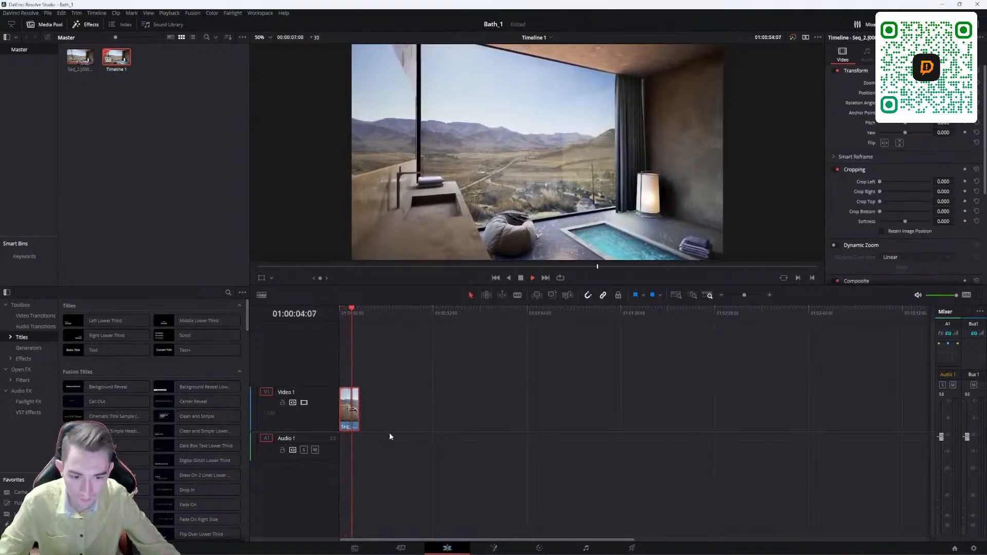
{"action": "key", "text": "space"}
Import the frames Seq_3.0000.jpeg through Seq_3.0209.jpeg from the MovieRenders folder into the media pool as an image sequence.
{"action": "mouse_move", "coordinate": [410, 553]}
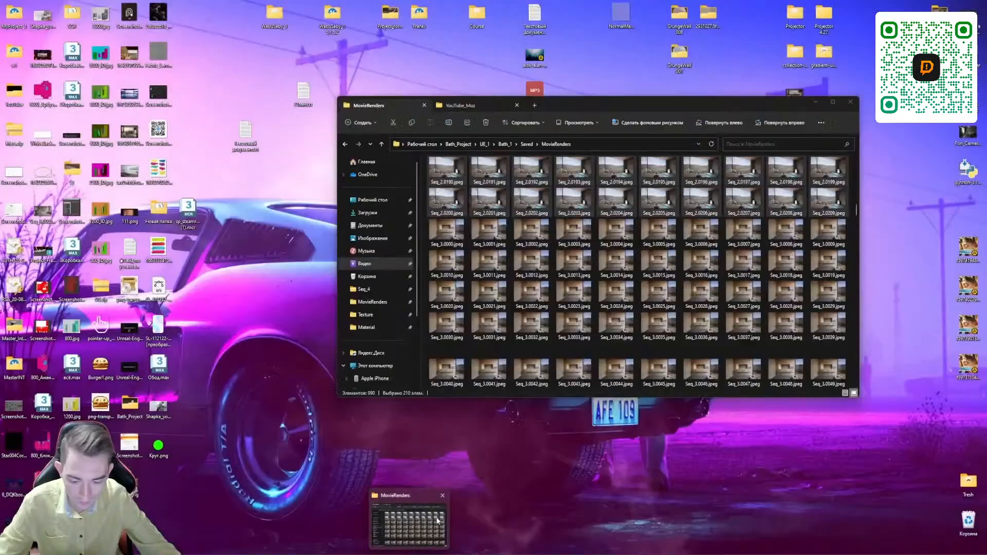
{"action": "left_click", "coordinate": [409, 517]}
{"action": "left_click", "coordinate": [455, 232]}
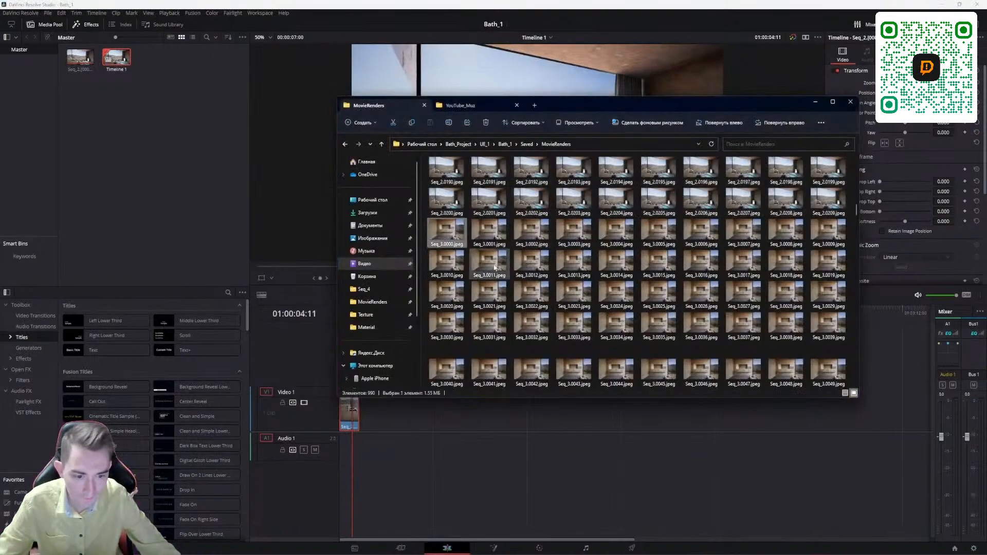
{"action": "scroll", "coordinate": [542, 286], "scroll_direction": "down", "scroll_amount": 5}
{"action": "scroll", "coordinate": [578, 276], "scroll_direction": "down", "scroll_amount": 6}
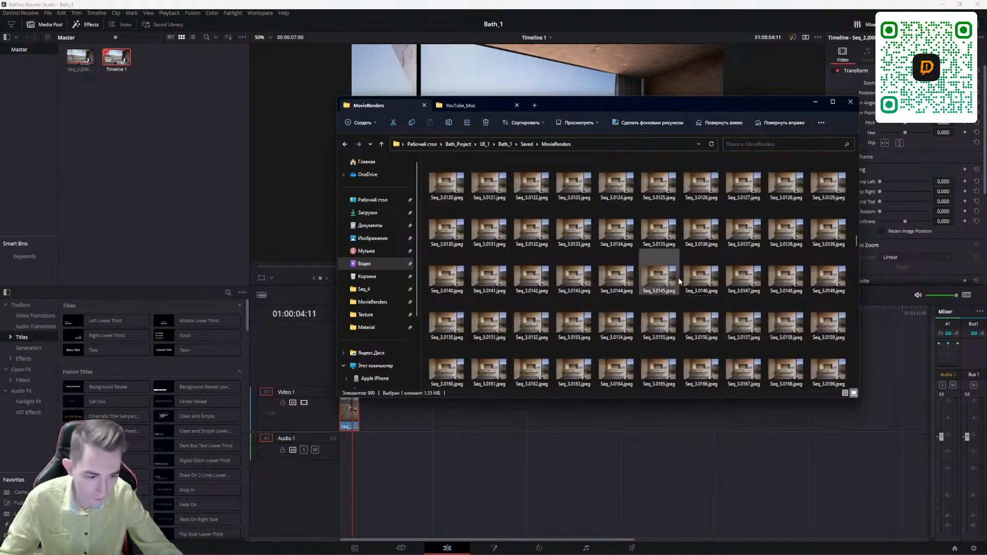
{"action": "scroll", "coordinate": [692, 319], "scroll_direction": "down", "scroll_amount": 3}
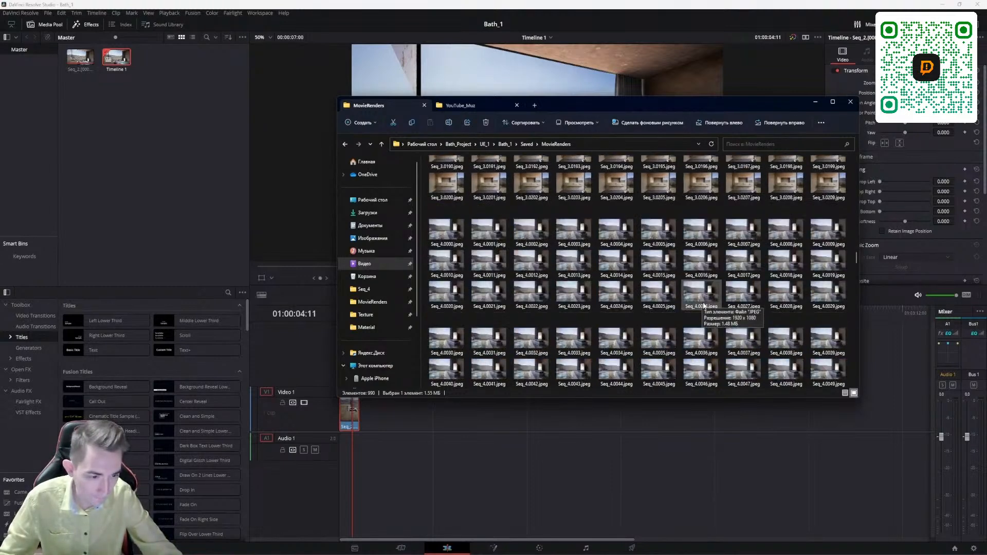
{"action": "scroll", "coordinate": [771, 288], "scroll_direction": "down", "scroll_amount": 1}
{"action": "left_click", "coordinate": [847, 264], "text": "shift"}
{"action": "left_click_drag", "start_coordinate": [849, 265], "coordinate": [103, 154]}
Import the frames Seq_4.0000.jpeg through Seq_4.0209.jpeg from the MovieRenders folder into the media pool as an image sequence.
{"action": "left_click", "coordinate": [446, 308]}
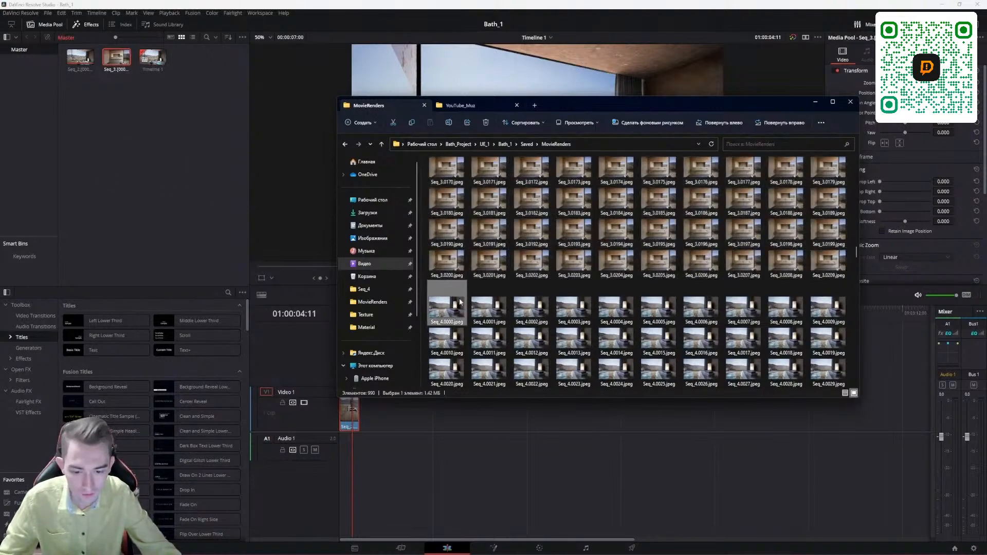
{"action": "scroll", "coordinate": [609, 312], "scroll_direction": "down", "scroll_amount": 10}
{"action": "scroll", "coordinate": [612, 313], "scroll_direction": "down", "scroll_amount": 10}
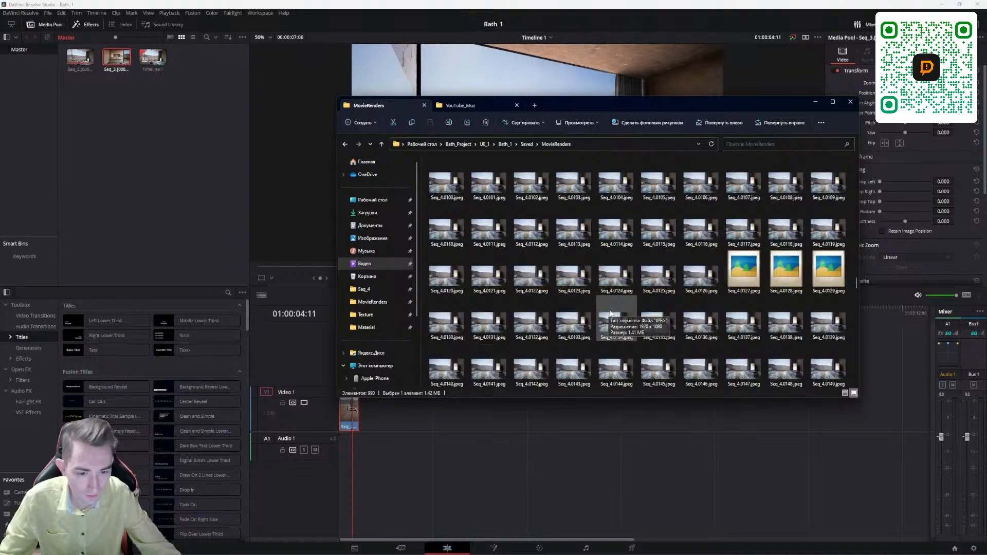
{"action": "scroll", "coordinate": [616, 312], "scroll_direction": "up", "scroll_amount": 3}
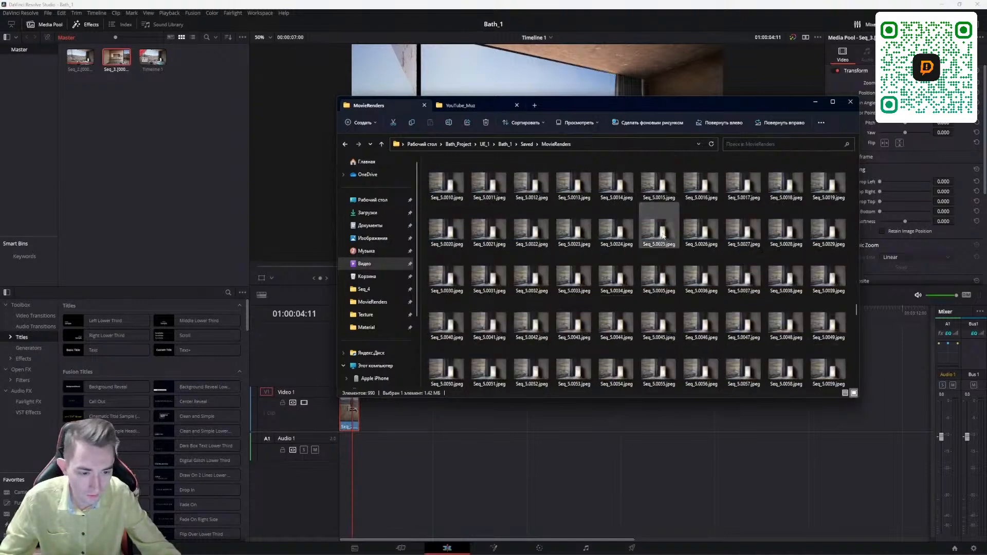
{"action": "left_click", "coordinate": [824, 207], "text": "shift"}
{"action": "left_click_drag", "start_coordinate": [824, 207], "coordinate": [185, 174]}
Import the frames Seq_5.0000.jpeg through Seq_5.0209.jpeg into the media pool as an image sequence and return to DaVinci Resolve.
{"action": "left_click", "coordinate": [443, 248]}
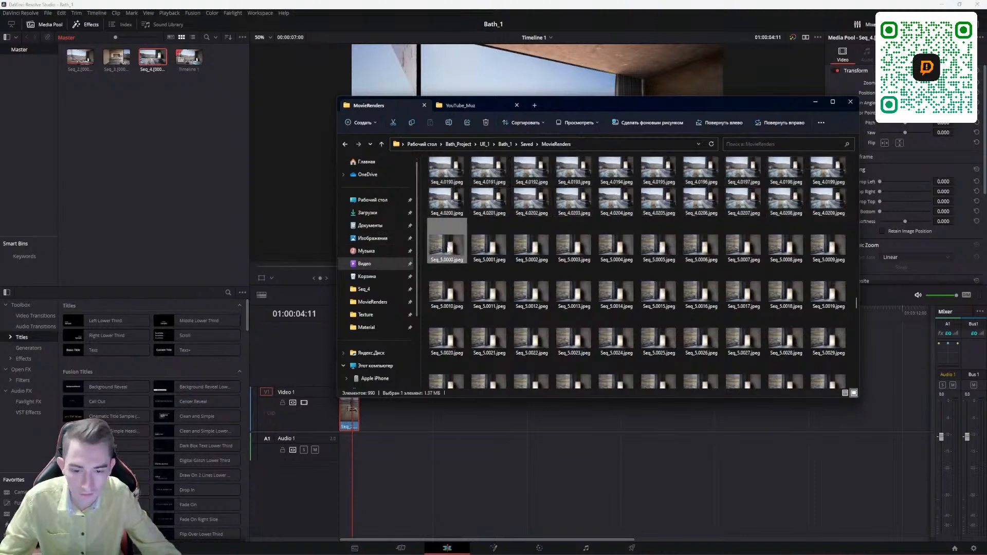
{"action": "scroll", "coordinate": [565, 268], "scroll_direction": "down", "scroll_amount": 8}
{"action": "scroll", "coordinate": [648, 267], "scroll_direction": "down", "scroll_amount": 12}
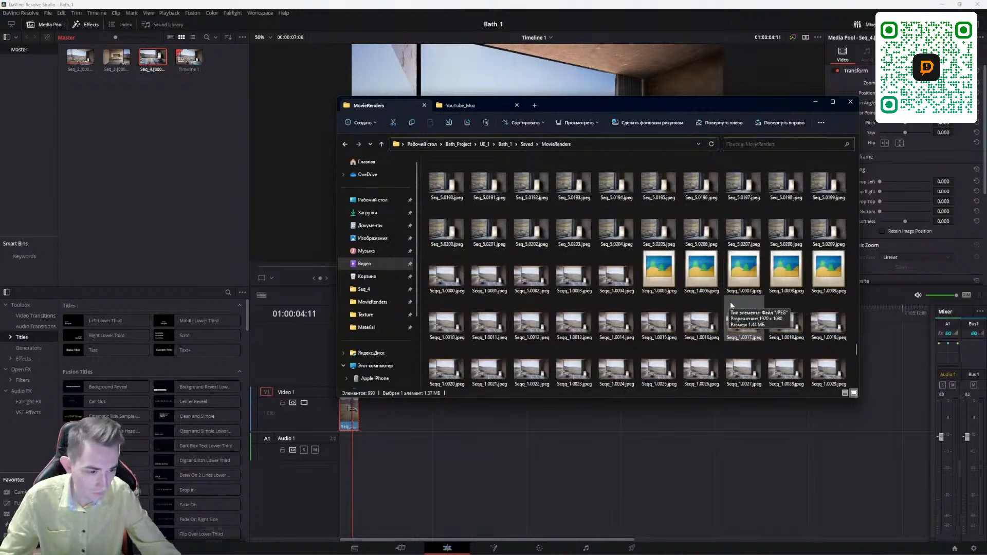
{"action": "scroll", "coordinate": [731, 302], "scroll_direction": "down", "scroll_amount": 1}
{"action": "scroll", "coordinate": [755, 288], "scroll_direction": "up", "scroll_amount": 1}
{"action": "left_click", "coordinate": [835, 207], "text": "shift"}
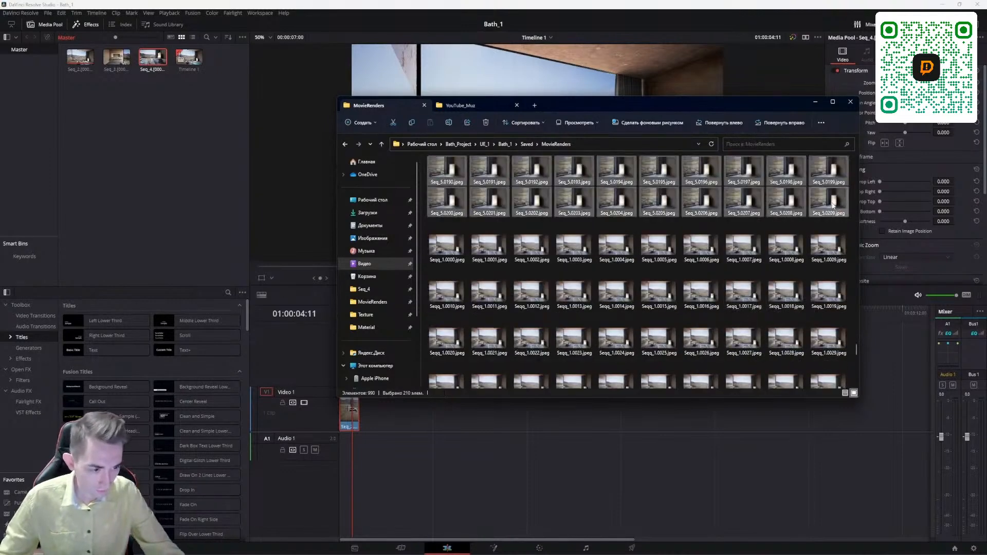
{"action": "left_click_drag", "start_coordinate": [832, 205], "coordinate": [142, 158]}
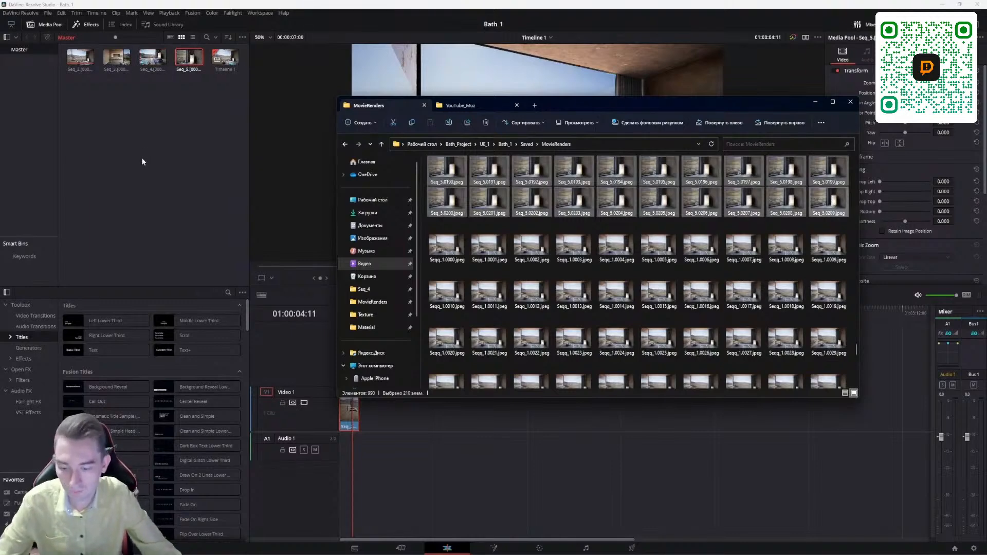
{"action": "left_click", "coordinate": [139, 112]}
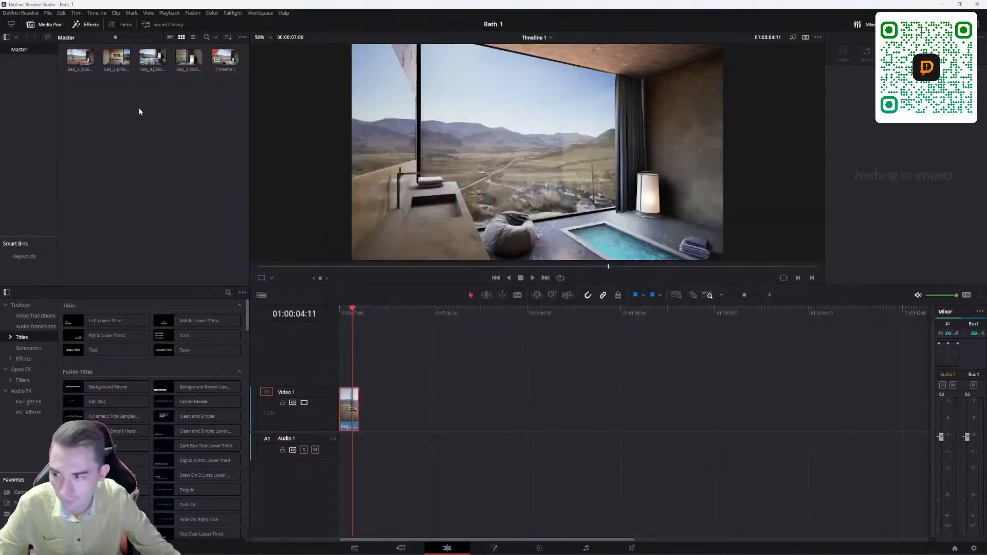
Delete the Seq_2 clip from the Video 1 track of Timeline 1.
{"action": "left_click", "coordinate": [348, 414]}
{"action": "left_click", "coordinate": [394, 315]}
{"action": "left_click", "coordinate": [348, 405]}
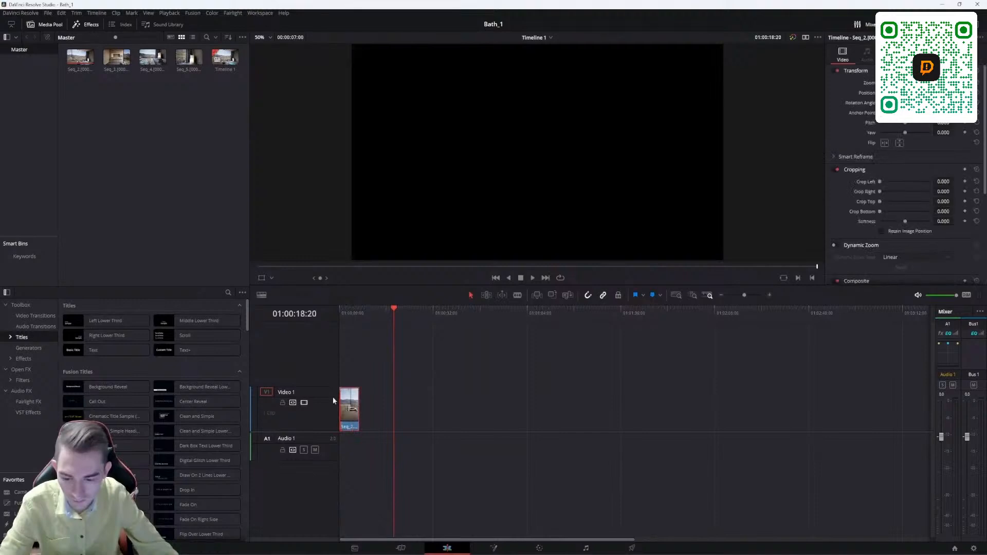
{"action": "key", "text": "Delete"}
Place the Seq_2, Seq_3, Seq_4 and Seq_5 sequences one after another from the start of Video 1 and preview the playback.
{"action": "left_click", "coordinate": [188, 60]}
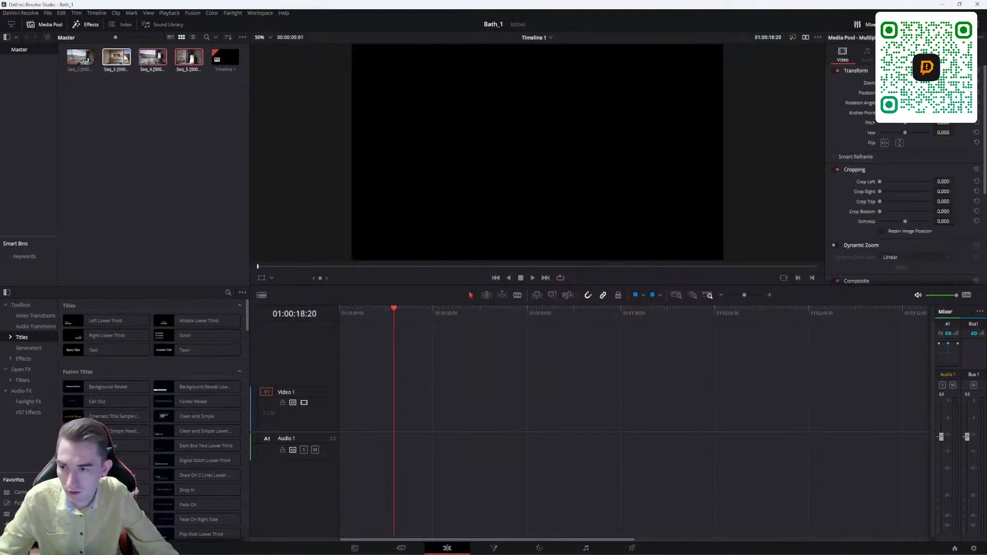
{"action": "left_click", "coordinate": [78, 61], "text": "shift"}
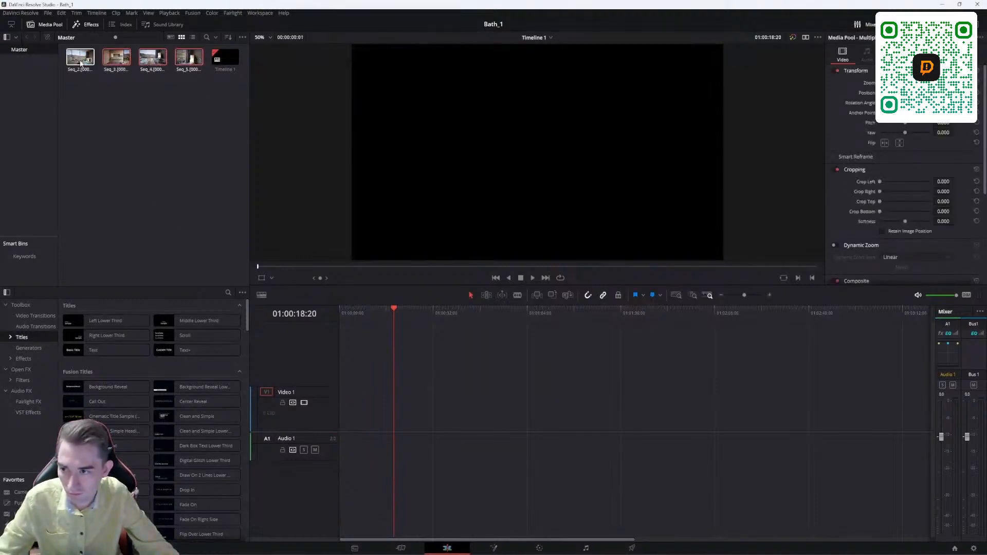
{"action": "left_click_drag", "start_coordinate": [118, 55], "coordinate": [335, 435]}
{"action": "left_click_drag", "start_coordinate": [395, 311], "coordinate": [339, 311]}
{"action": "scroll", "coordinate": [402, 445], "scroll_direction": "up", "scroll_amount": 1, "text": "alt"}
{"action": "scroll", "coordinate": [403, 447], "scroll_direction": "up", "scroll_amount": 2, "text": "alt"}
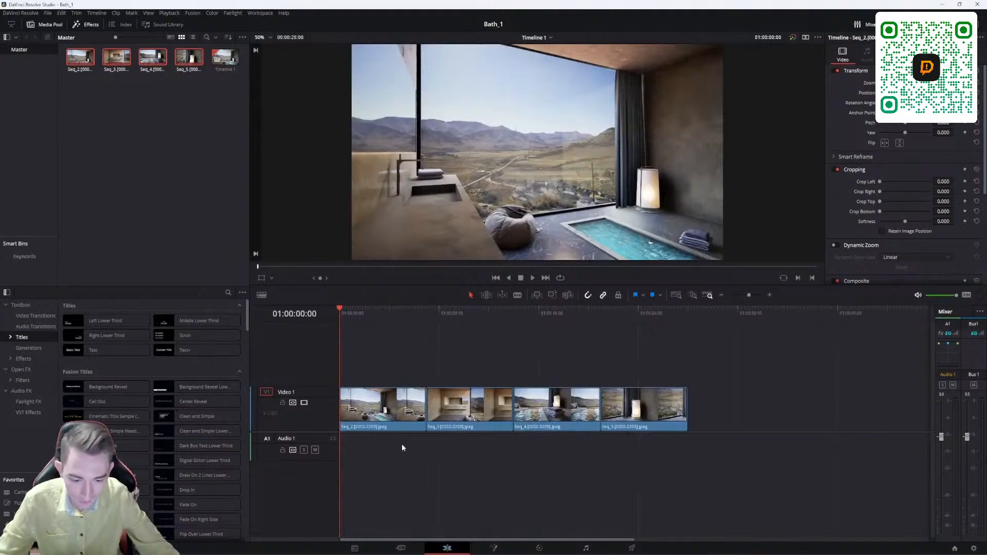
{"action": "scroll", "coordinate": [433, 437], "scroll_direction": "up", "scroll_amount": 1, "text": "alt"}
{"action": "scroll", "coordinate": [438, 437], "scroll_direction": "down", "scroll_amount": 3, "text": "alt"}
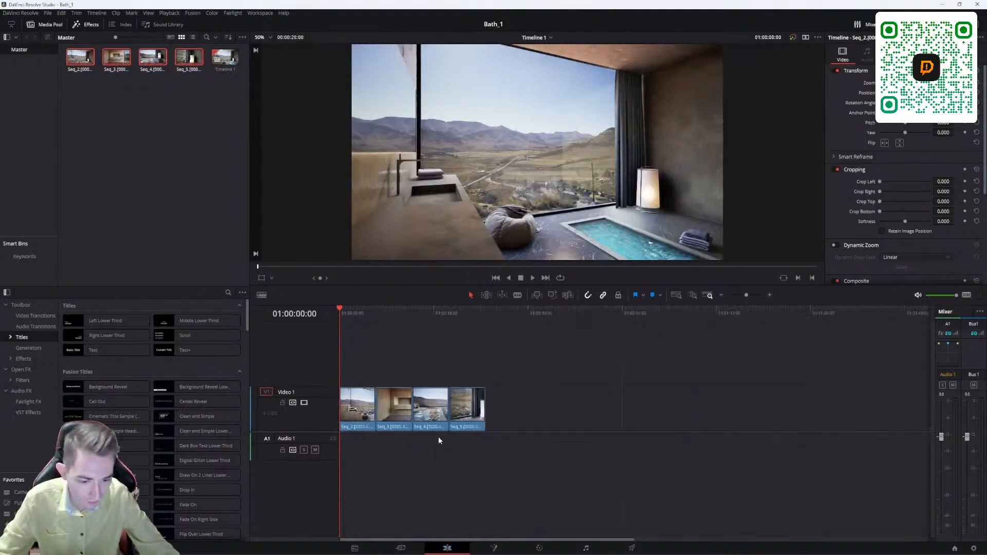
{"action": "scroll", "coordinate": [438, 436], "scroll_direction": "up", "scroll_amount": 3, "text": "alt"}
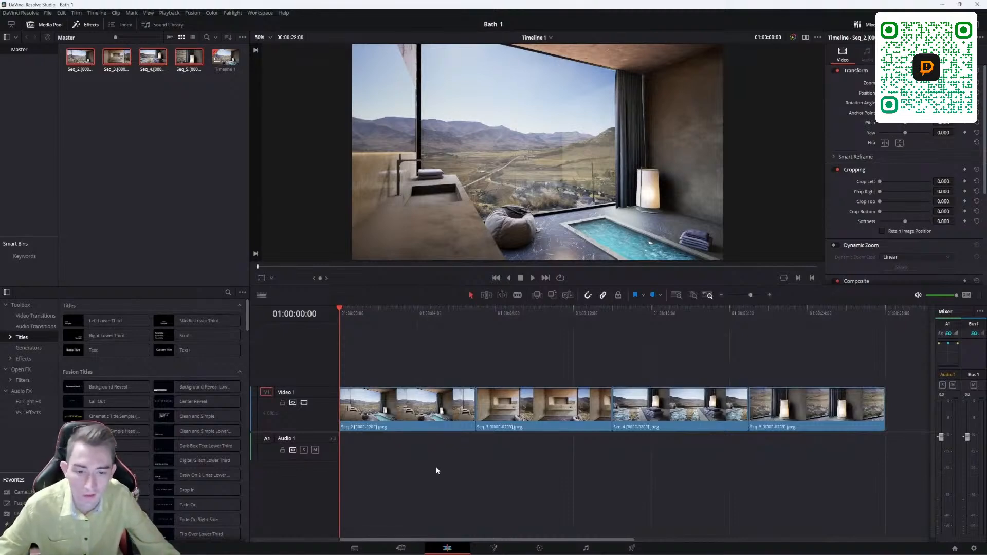
{"action": "key", "text": "space"}
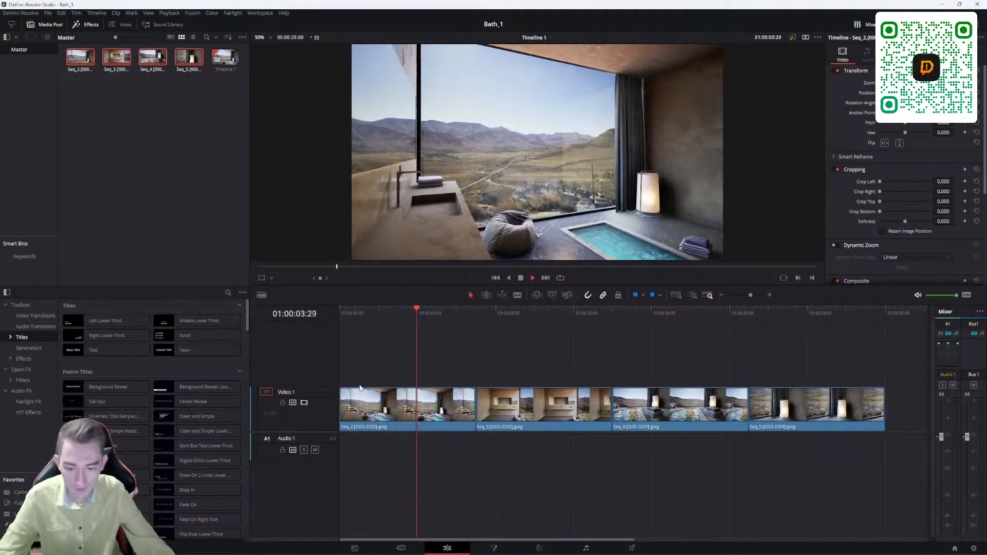
{"action": "key", "text": "space"}
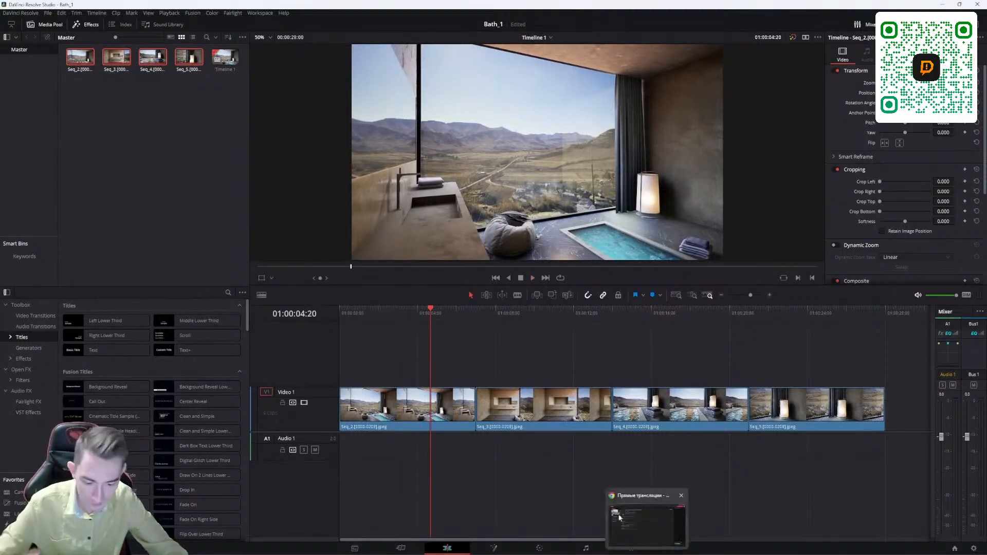
Import the Arms of Heaven track from the YouTube_Muz folder and place it at the start of Audio 1 under the clips.
{"action": "mouse_move", "coordinate": [420, 551]}
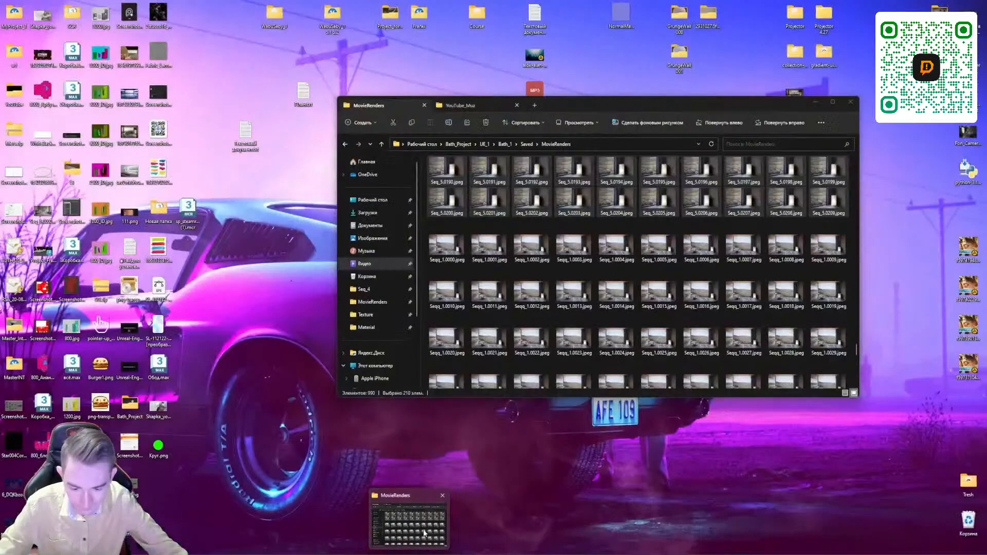
{"action": "left_click", "coordinate": [424, 533]}
{"action": "left_click", "coordinate": [461, 104]}
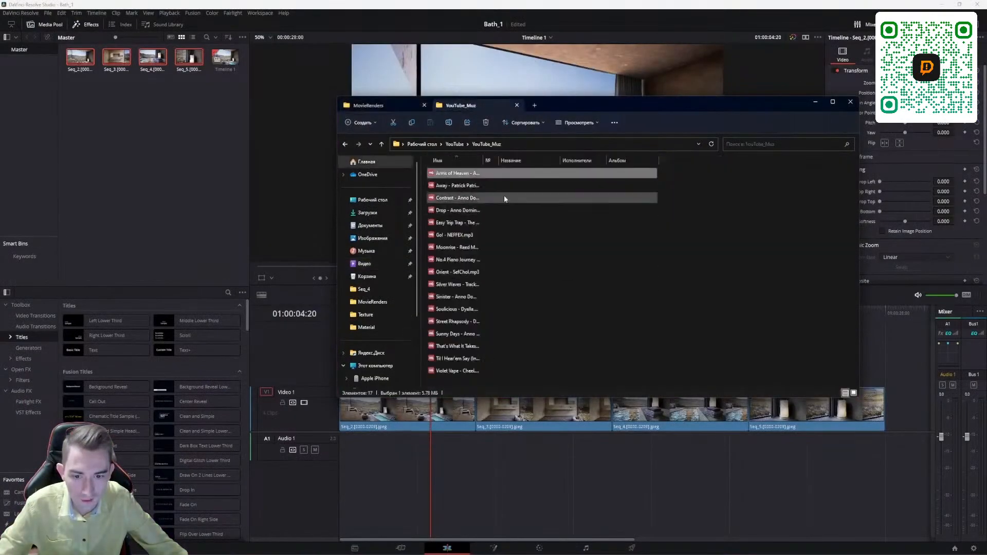
{"action": "left_click_drag", "start_coordinate": [454, 174], "coordinate": [124, 151]}
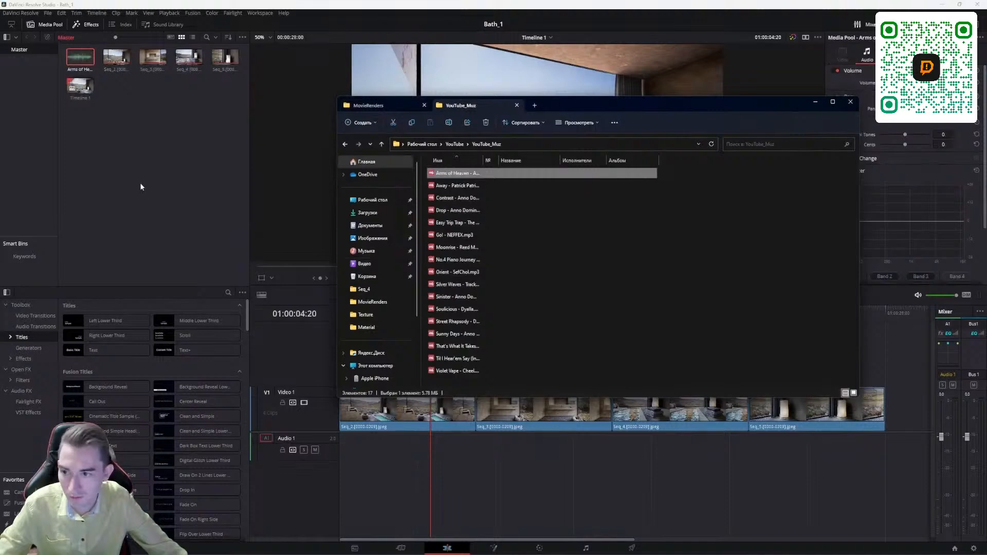
{"action": "left_click", "coordinate": [139, 183]}
{"action": "left_click_drag", "start_coordinate": [78, 57], "coordinate": [420, 445]}
{"action": "left_click_drag", "start_coordinate": [509, 460], "coordinate": [422, 455]}
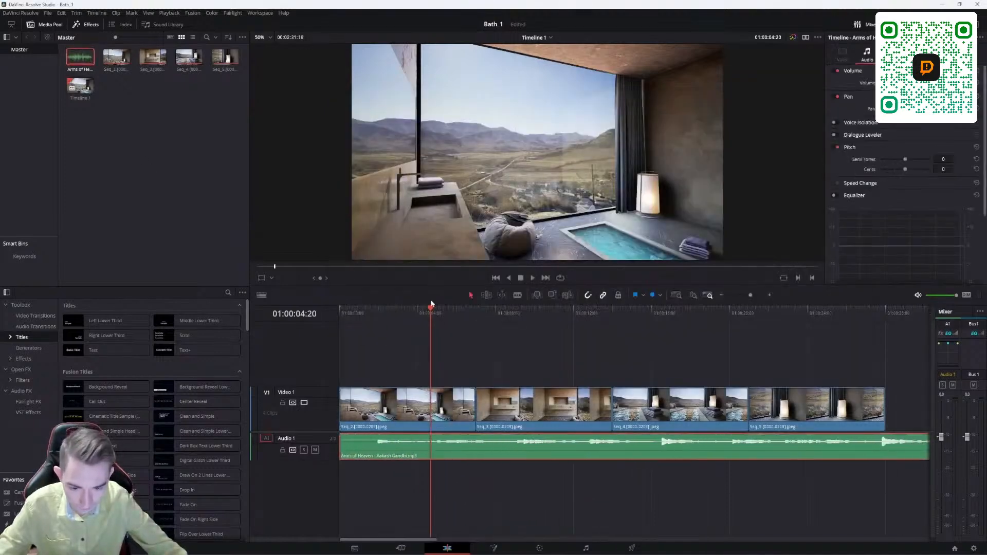
Play a short stretch of the timeline from 01:00:02:05 to listen to the music.
{"action": "left_click_drag", "start_coordinate": [427, 310], "coordinate": [382, 315]}
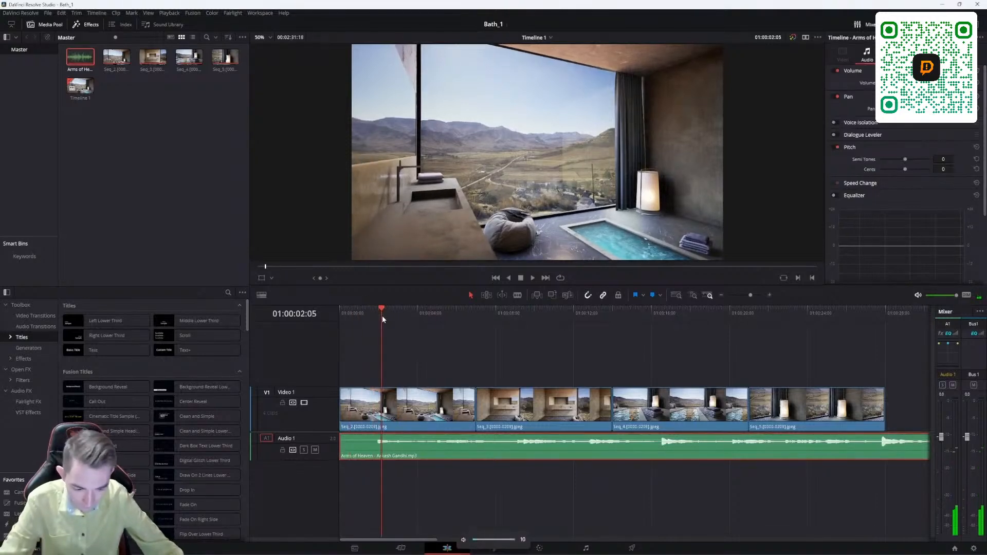
{"action": "key", "text": "space"}
{"action": "key", "text": "space"}
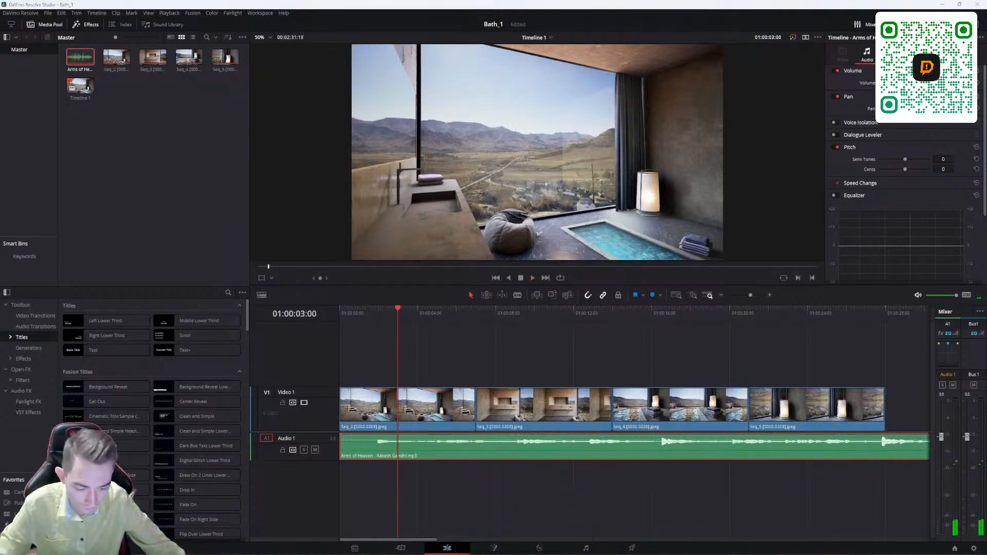
{"action": "key", "text": "alt+Tab"}
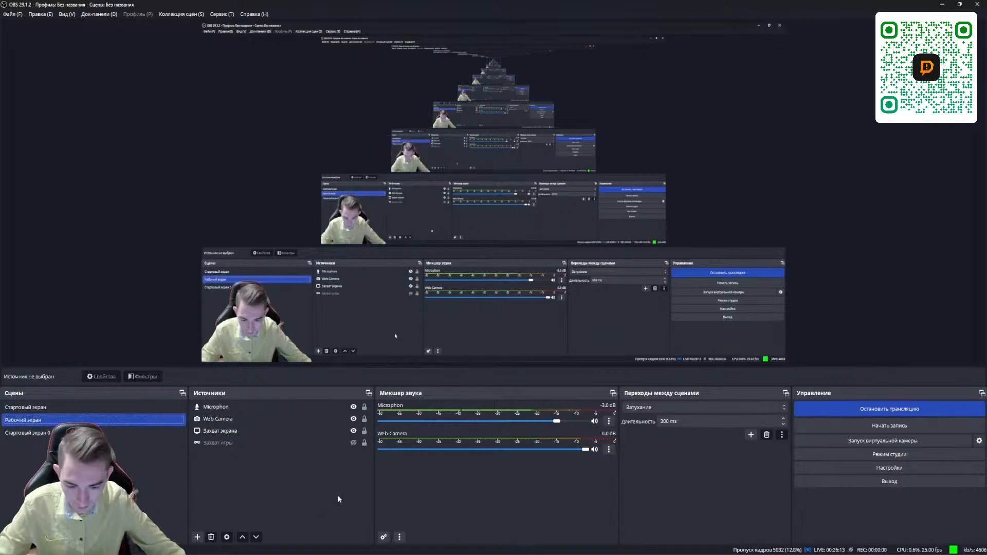
{"action": "left_click", "coordinate": [221, 407]}
{"action": "left_click", "coordinate": [35, 412]}
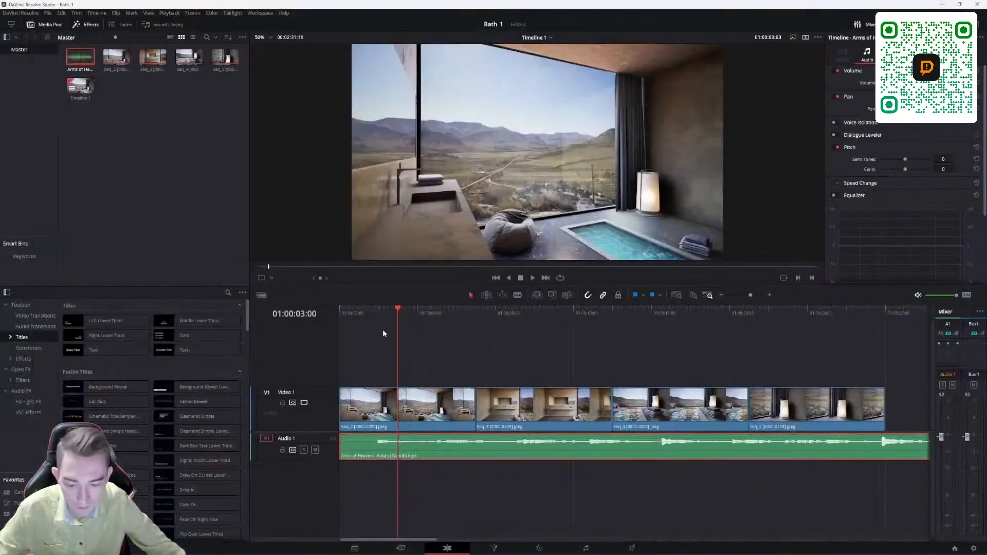
Examine how the music's waveform peaks line up with the clip cuts, checking around 01:00:16:17 and playing from near the start.
{"action": "scroll", "coordinate": [467, 398], "scroll_direction": "down", "scroll_amount": 8, "text": "alt"}
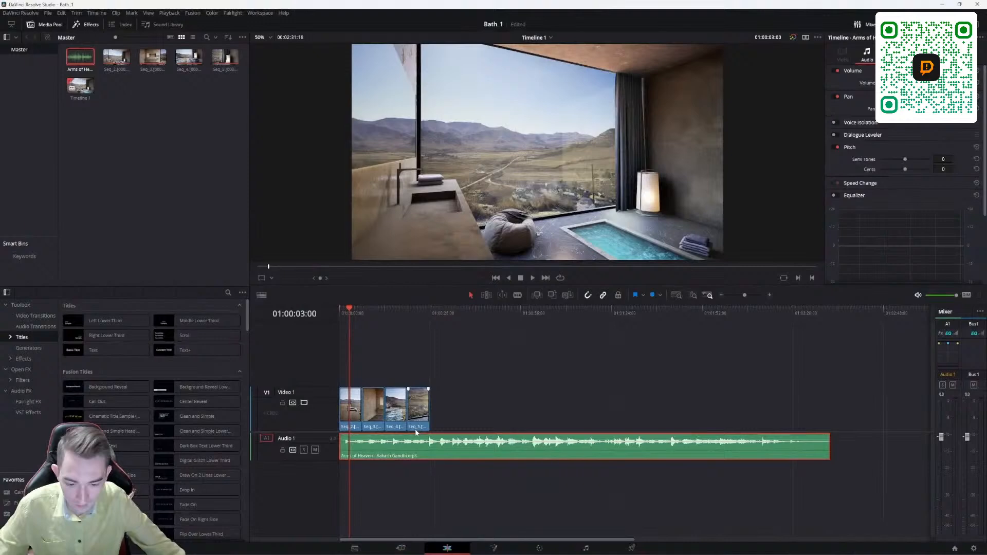
{"action": "scroll", "coordinate": [379, 313], "scroll_direction": "up", "scroll_amount": 8, "text": "alt"}
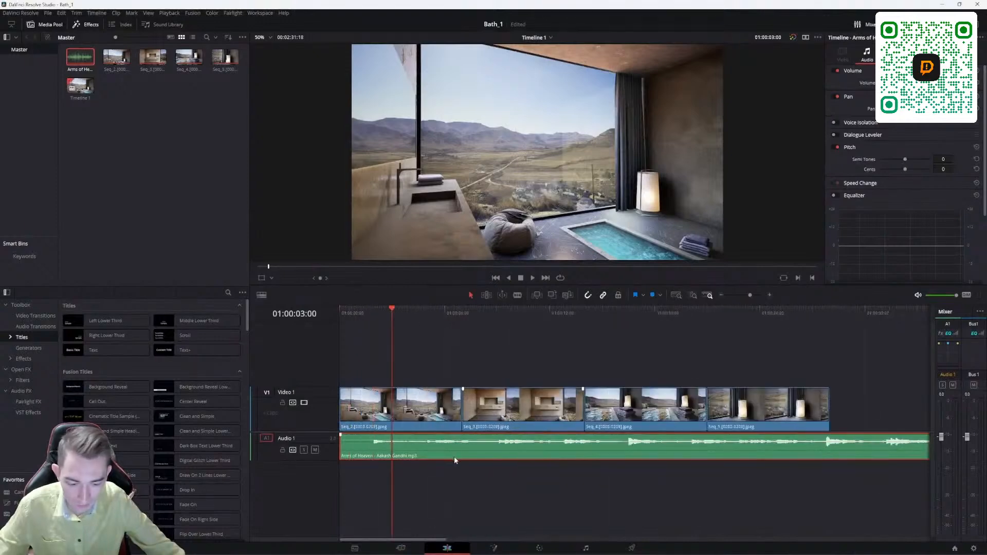
{"action": "left_click_drag", "start_coordinate": [407, 305], "coordinate": [745, 342]}
{"action": "scroll", "coordinate": [643, 437], "scroll_direction": "down", "scroll_amount": 6, "text": "alt"}
{"action": "scroll", "coordinate": [546, 446], "scroll_direction": "up", "scroll_amount": 10, "text": "alt"}
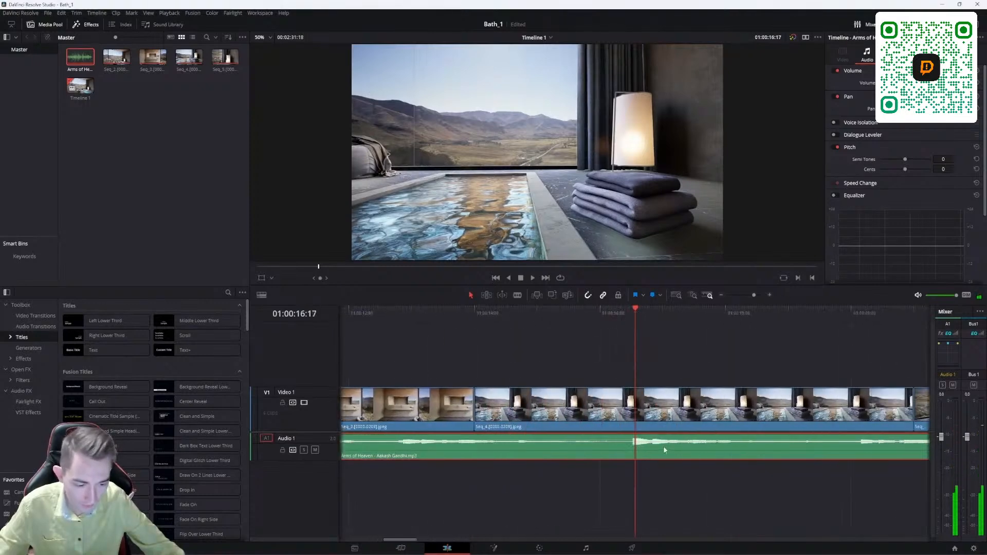
{"action": "scroll", "coordinate": [663, 446], "scroll_direction": "down", "scroll_amount": 5, "text": "alt"}
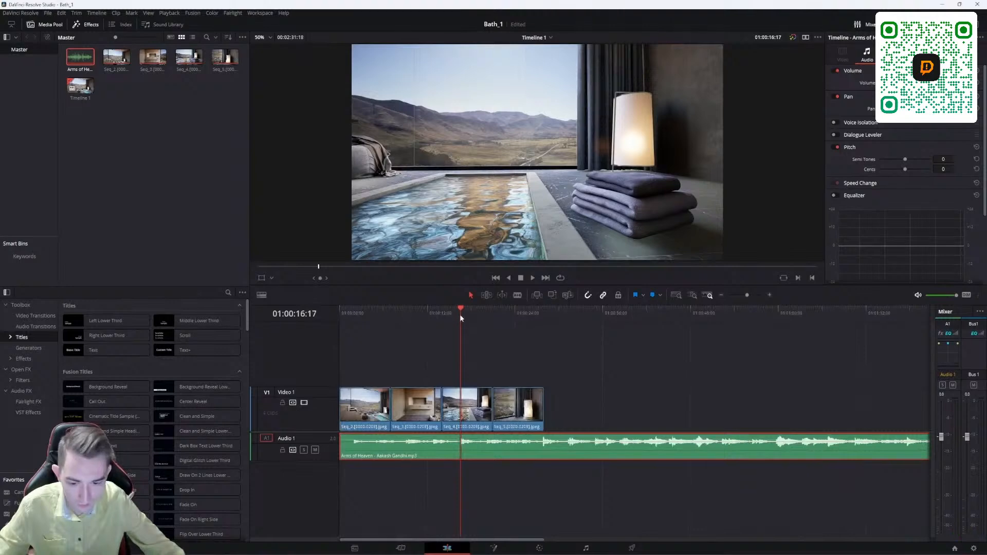
{"action": "left_click_drag", "start_coordinate": [460, 314], "coordinate": [353, 314]}
{"action": "key", "text": "space"}
{"action": "scroll", "coordinate": [417, 437], "scroll_direction": "up", "scroll_amount": 5, "text": "alt"}
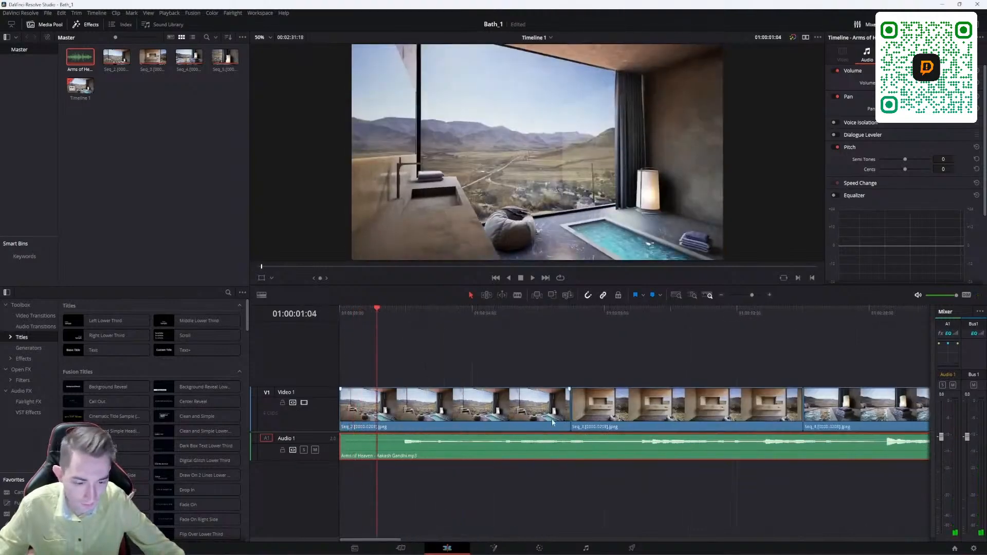
Play the timeline from the start and compare the music track's waveform and length with the four video clips.
{"action": "left_click_drag", "start_coordinate": [367, 315], "coordinate": [340, 316]}
{"action": "key", "text": "space"}
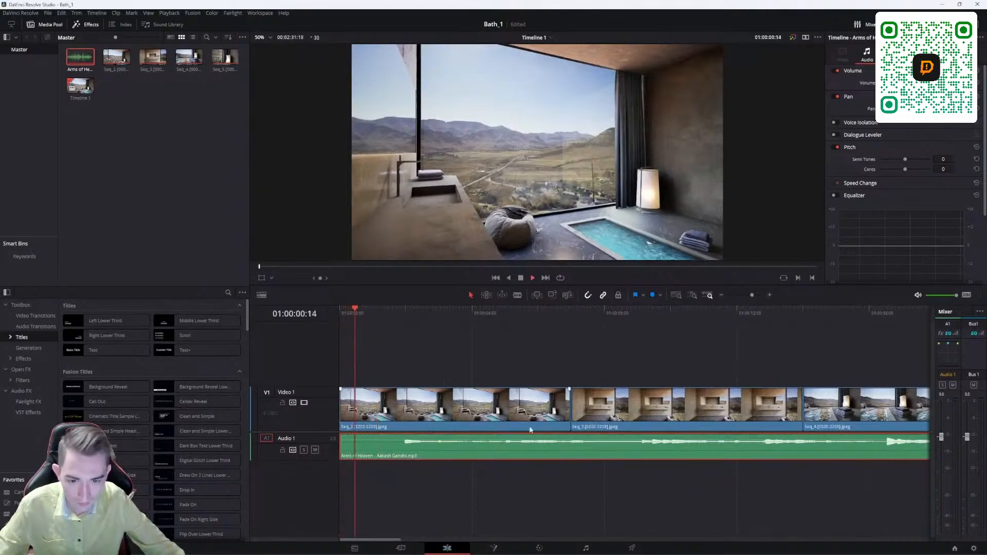
{"action": "scroll", "coordinate": [531, 430], "scroll_direction": "down", "scroll_amount": 5, "text": "alt"}
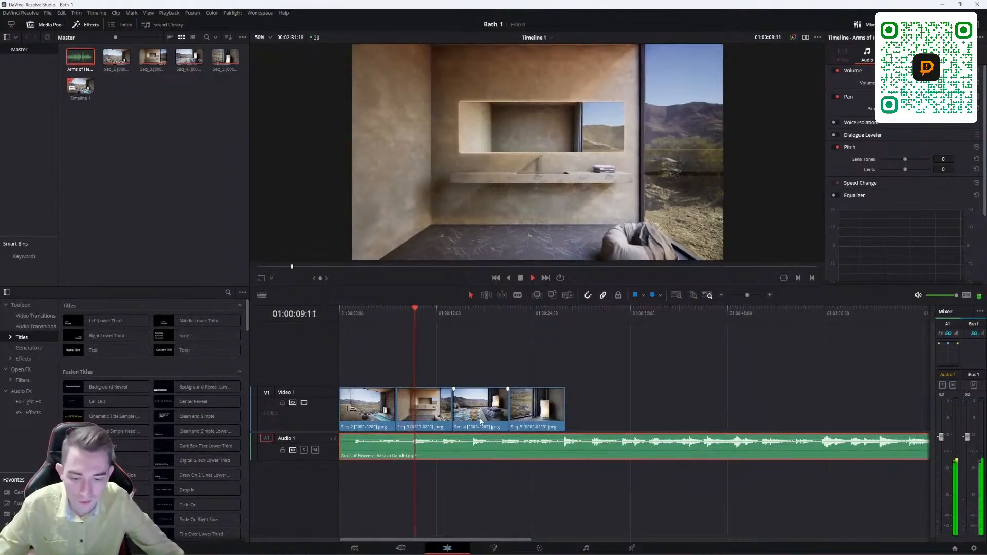
{"action": "scroll", "coordinate": [532, 444], "scroll_direction": "down", "scroll_amount": 2, "text": "alt"}
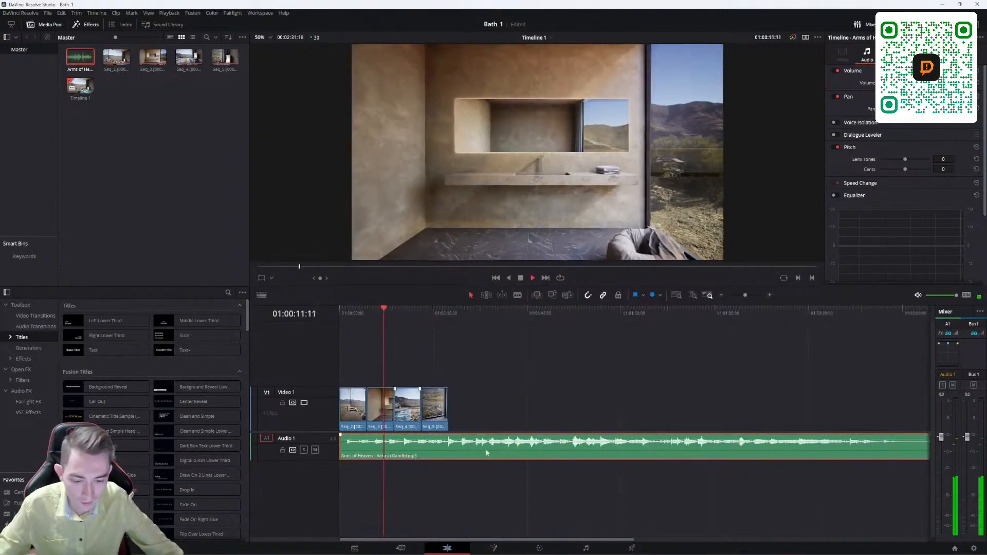
{"action": "scroll", "coordinate": [485, 449], "scroll_direction": "up", "scroll_amount": 4, "text": "alt"}
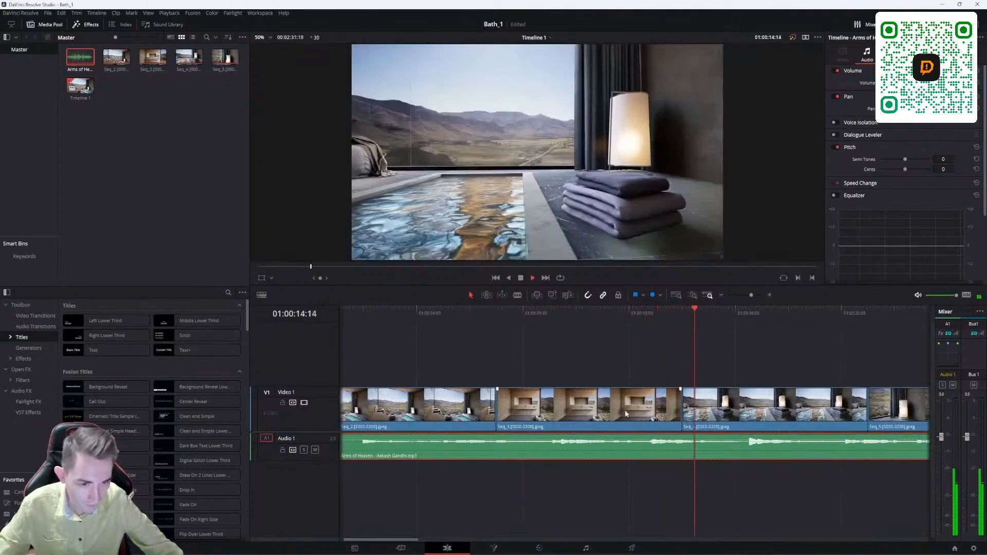
{"action": "scroll", "coordinate": [648, 405], "scroll_direction": "down", "scroll_amount": 4, "text": "alt"}
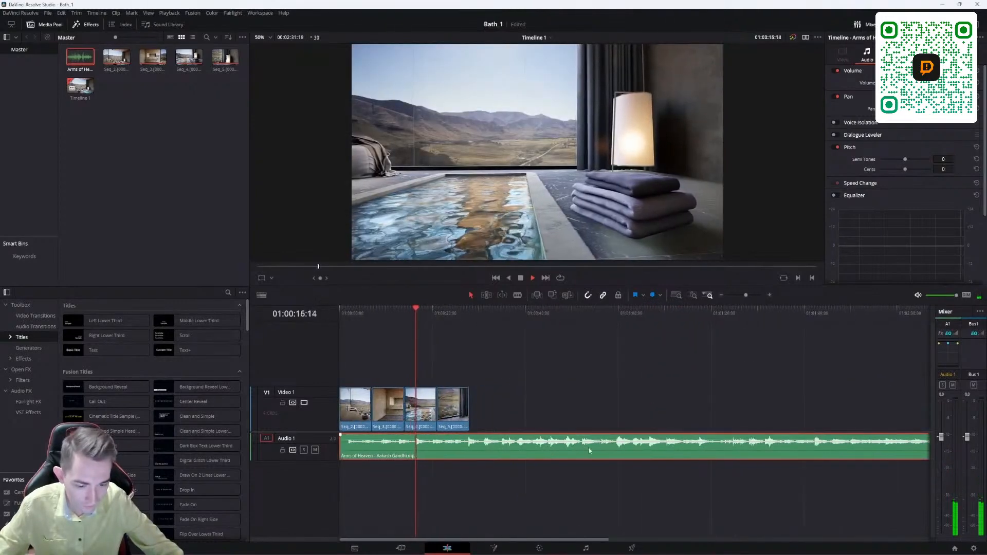
Trim the end of the Arms of Heaven track to the end of the Seq_5 clip at 01:00:28:00 and check the playback.
{"action": "scroll", "coordinate": [601, 447], "scroll_direction": "down", "scroll_amount": 2, "text": "alt"}
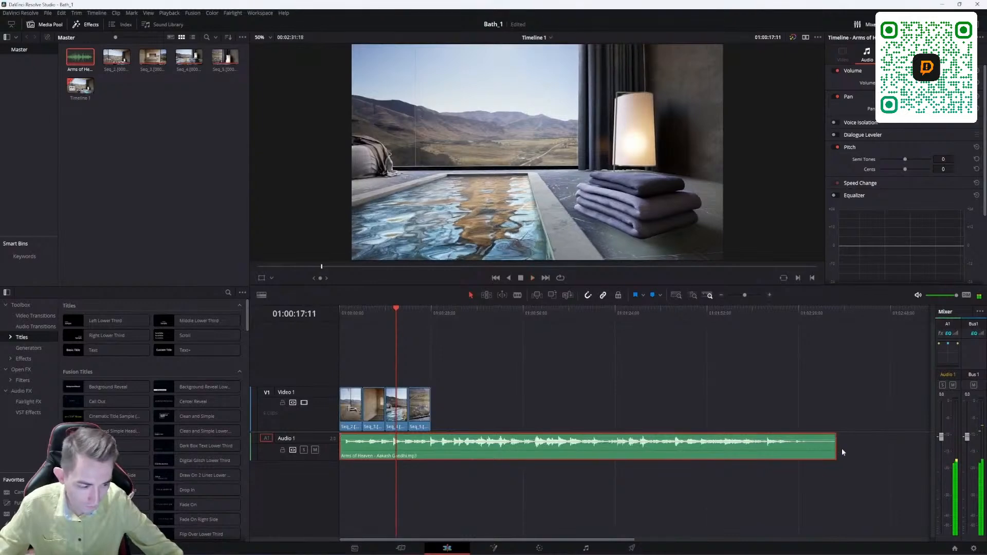
{"action": "scroll", "coordinate": [476, 448], "scroll_direction": "up", "scroll_amount": 4, "text": "alt"}
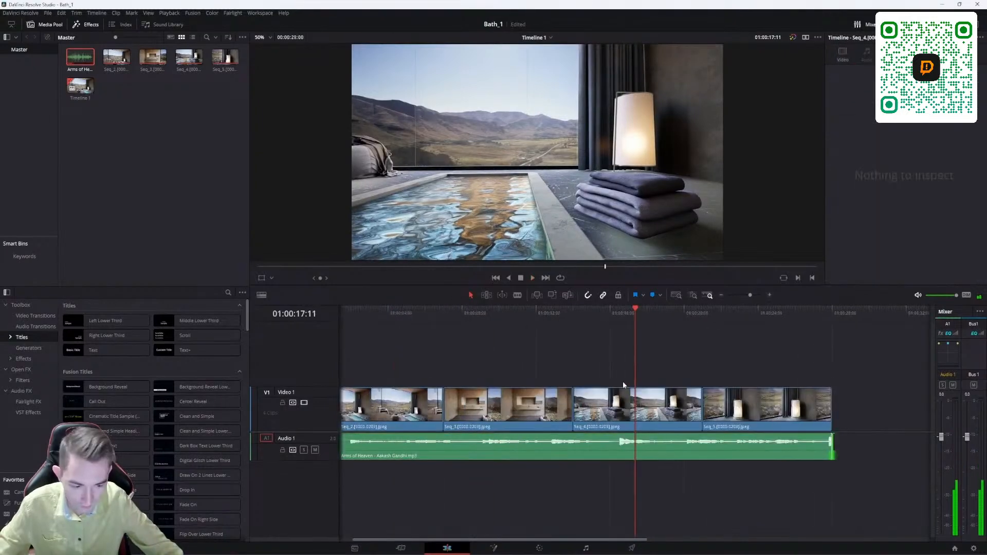
{"action": "key", "text": "space"}
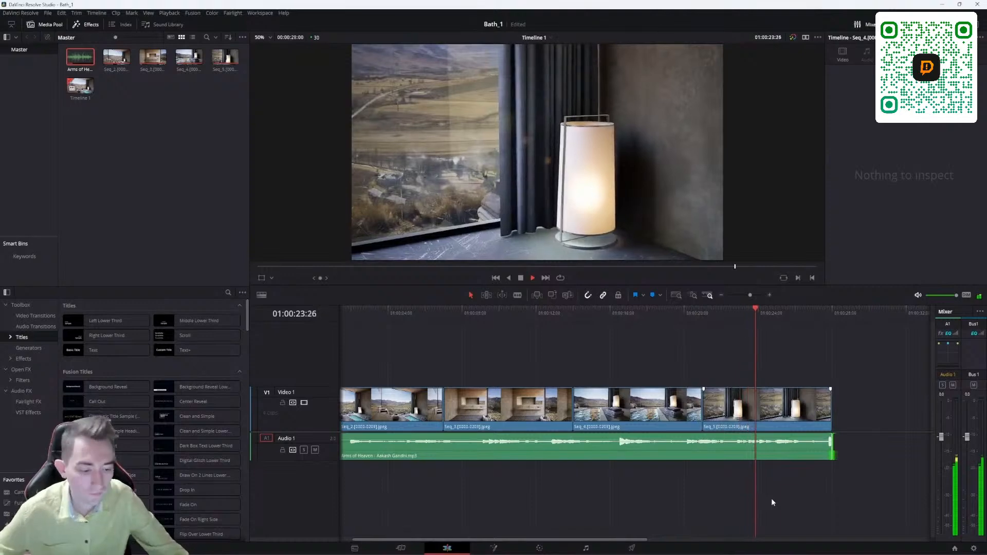
{"action": "left_click_drag", "start_coordinate": [797, 338], "coordinate": [831, 308]}
{"action": "scroll", "coordinate": [808, 396], "scroll_direction": "down", "scroll_amount": 8, "text": "alt"}
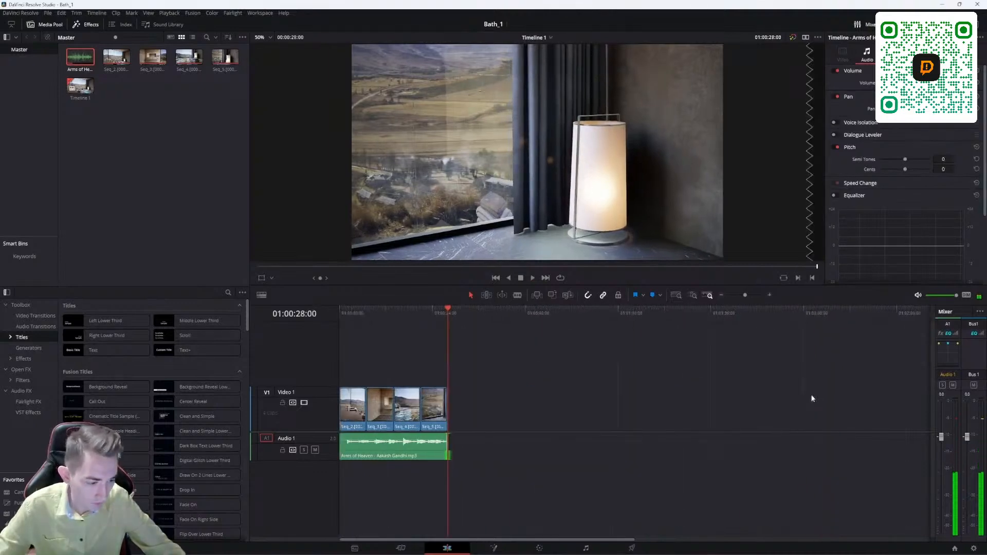
Add a fade-in of about one second to the start of the Seq_2 clip and preview it.
{"action": "scroll", "coordinate": [810, 397], "scroll_direction": "up", "scroll_amount": 1, "text": "alt"}
{"action": "key", "text": "Home"}
{"action": "scroll", "coordinate": [383, 391], "scroll_direction": "up", "scroll_amount": 6, "text": "alt"}
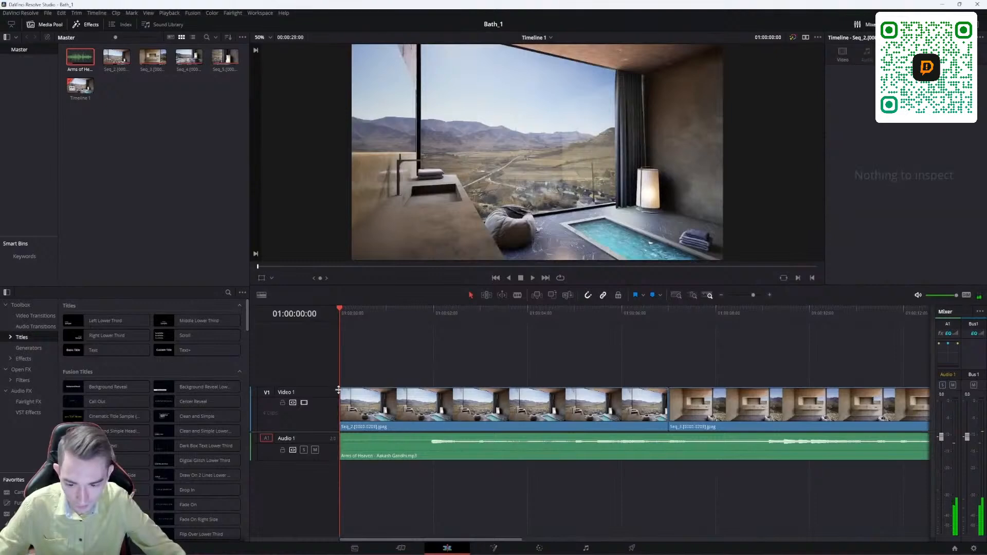
{"action": "left_click_drag", "start_coordinate": [338, 391], "coordinate": [385, 389]}
{"action": "key", "text": "space"}
{"action": "key", "text": "space"}
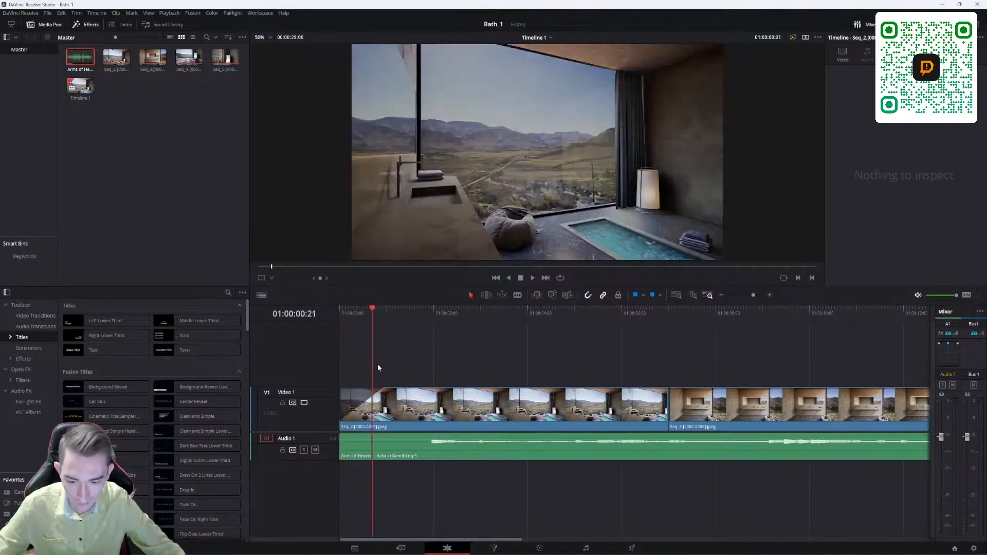
{"action": "key", "text": "space"}
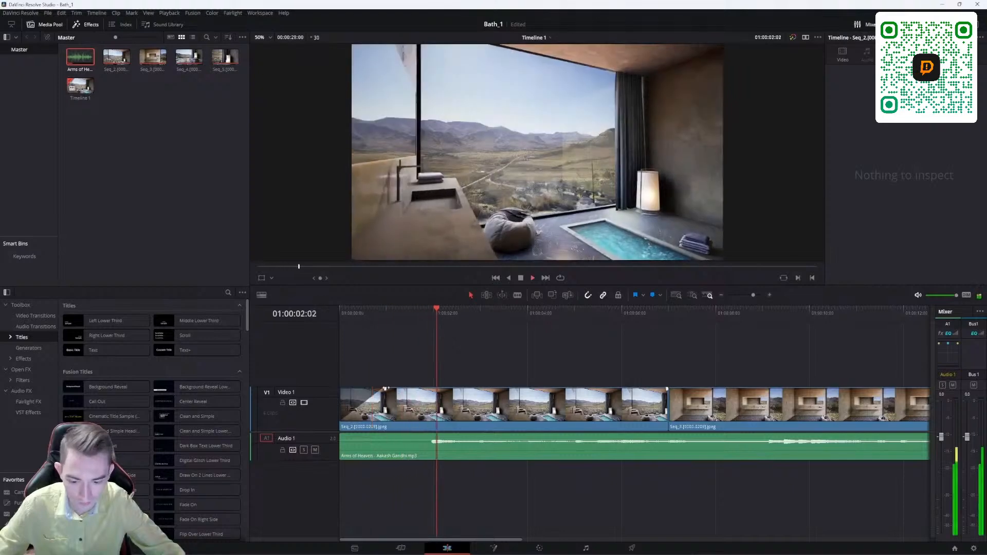
Add a short fade-out to the end of the Seq_5 clip on Video 1.
{"action": "key", "text": "shift+z"}
{"action": "key", "text": "Home"}
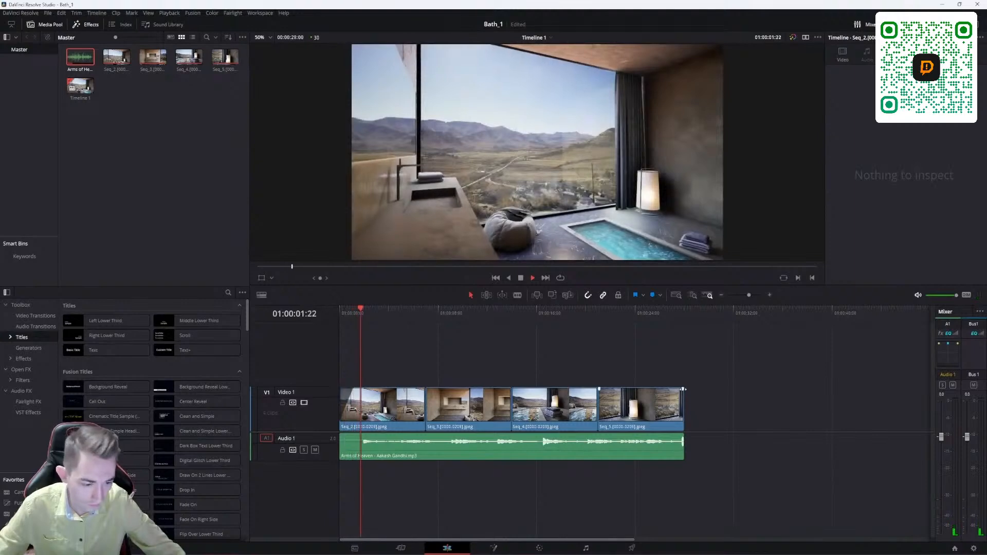
{"action": "left_click_drag", "start_coordinate": [683, 389], "coordinate": [673, 389]}
{"action": "key", "text": "shift+z"}
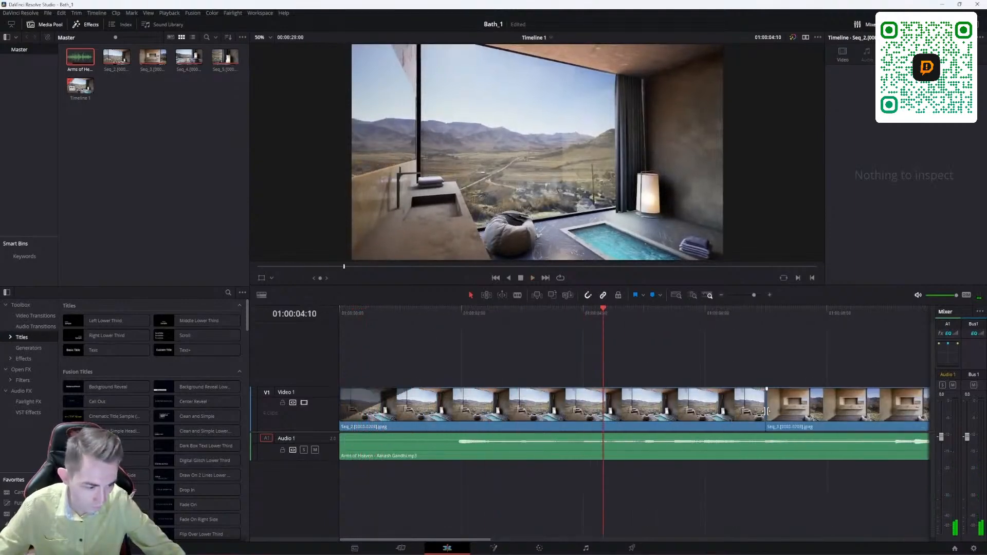
{"action": "mouse_move", "coordinate": [765, 408]}
{"action": "left_mouse_down"}
{"action": "mouse_move", "coordinate": [600, 404]}
{"action": "mouse_move", "coordinate": [764, 406]}
{"action": "left_mouse_up"}
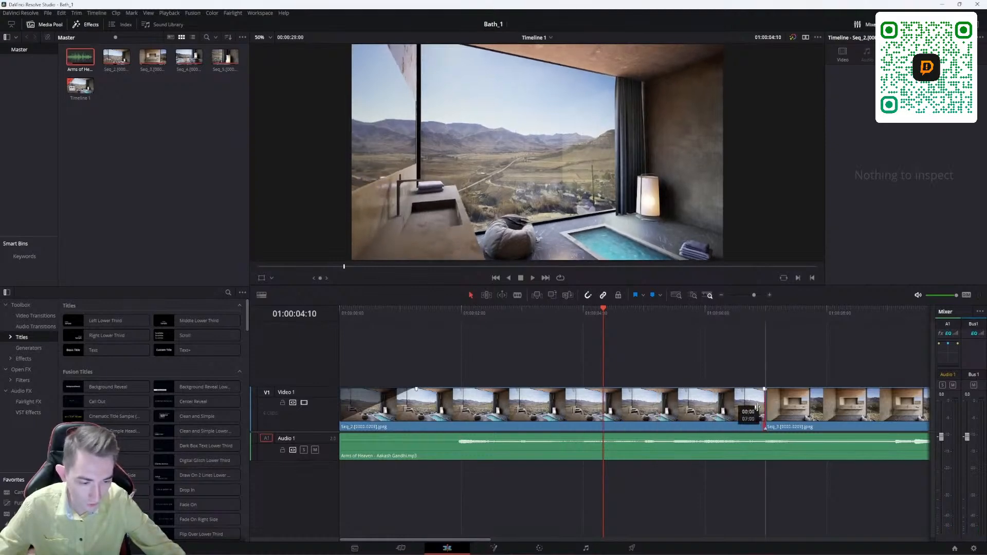
{"action": "scroll", "coordinate": [477, 387], "scroll_direction": "down", "scroll_amount": 3, "text": "alt"}
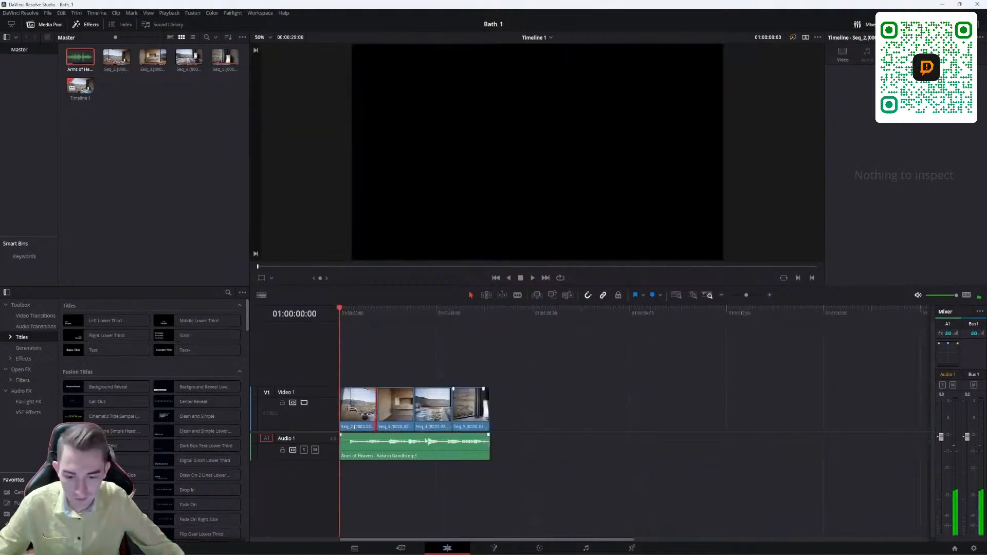
{"action": "scroll", "coordinate": [402, 419], "scroll_direction": "up", "scroll_amount": 2, "text": "alt"}
{"action": "scroll", "coordinate": [591, 420], "scroll_direction": "up", "scroll_amount": 2, "text": "alt"}
{"action": "left_click_drag", "start_coordinate": [750, 359], "coordinate": [345, 485]}
{"action": "left_click", "coordinate": [439, 504]}
{"action": "left_click", "coordinate": [138, 183]}
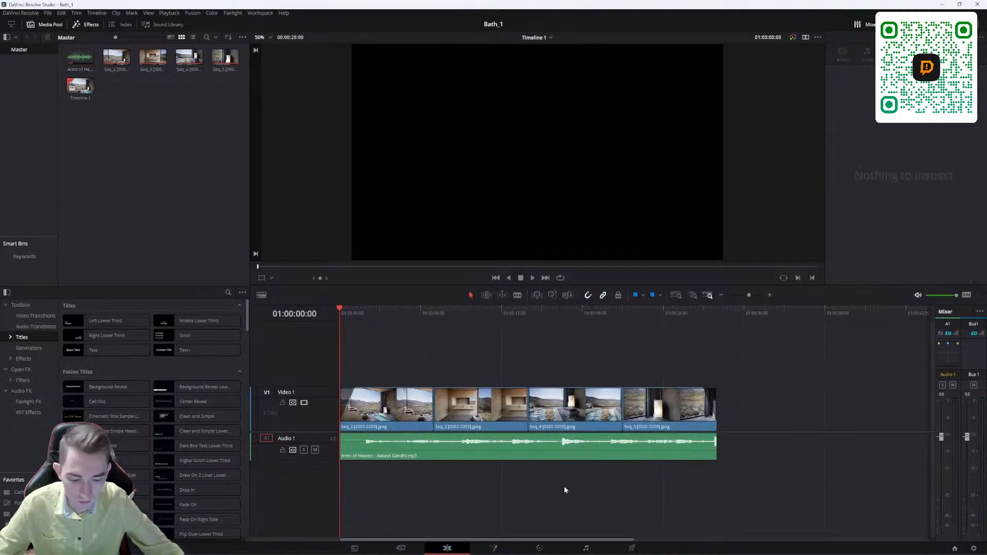
{"action": "left_click_drag", "start_coordinate": [730, 488], "coordinate": [364, 372]}
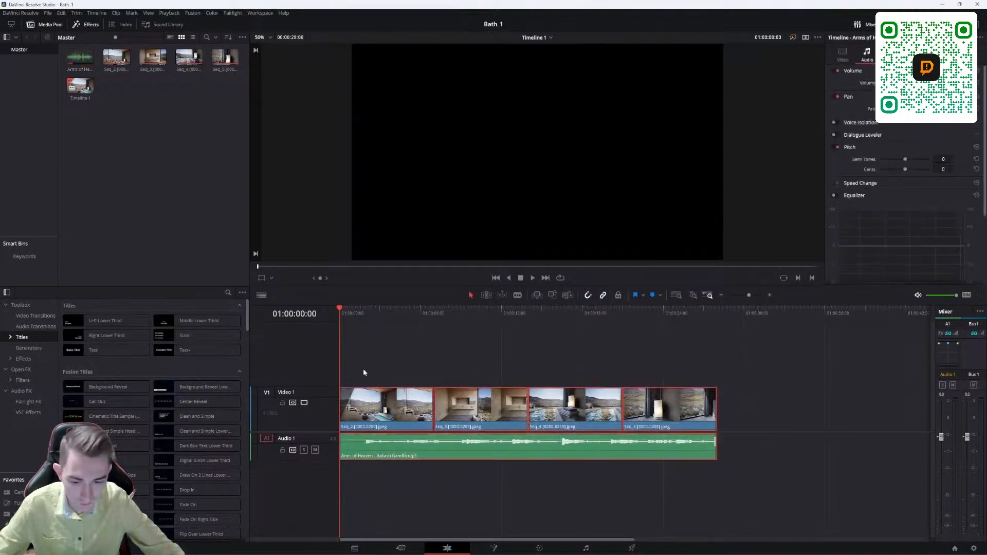
{"action": "left_click", "coordinate": [364, 372]}
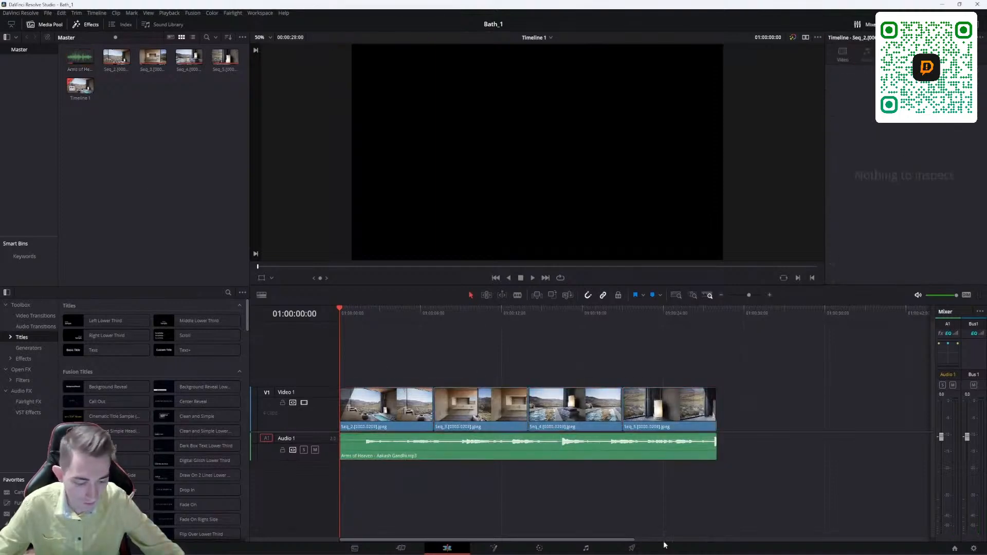
Set up the timeline's render with the H.264 HyperDeck preset and the Documents folder as the output location.
{"action": "left_click", "coordinate": [632, 551]}
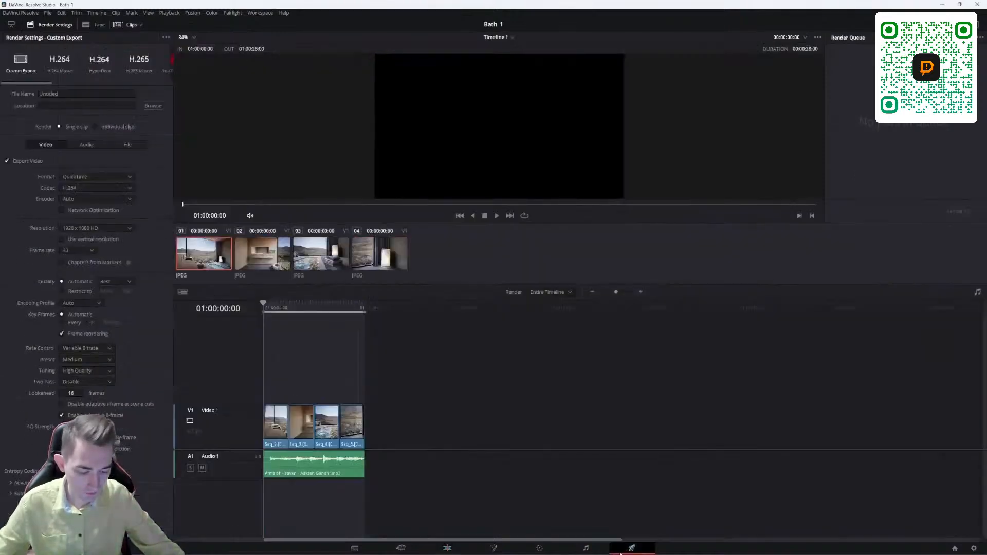
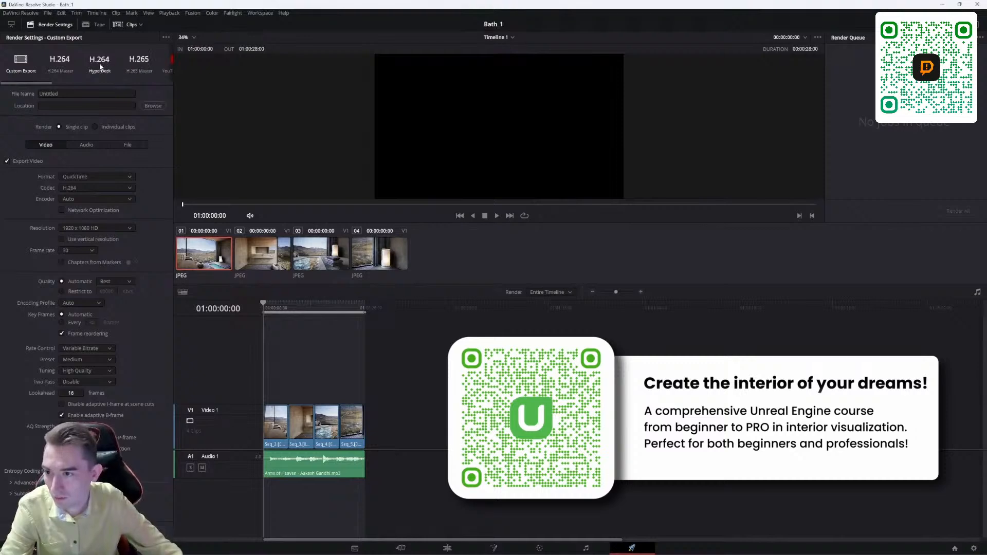
{"action": "left_click", "coordinate": [100, 64]}
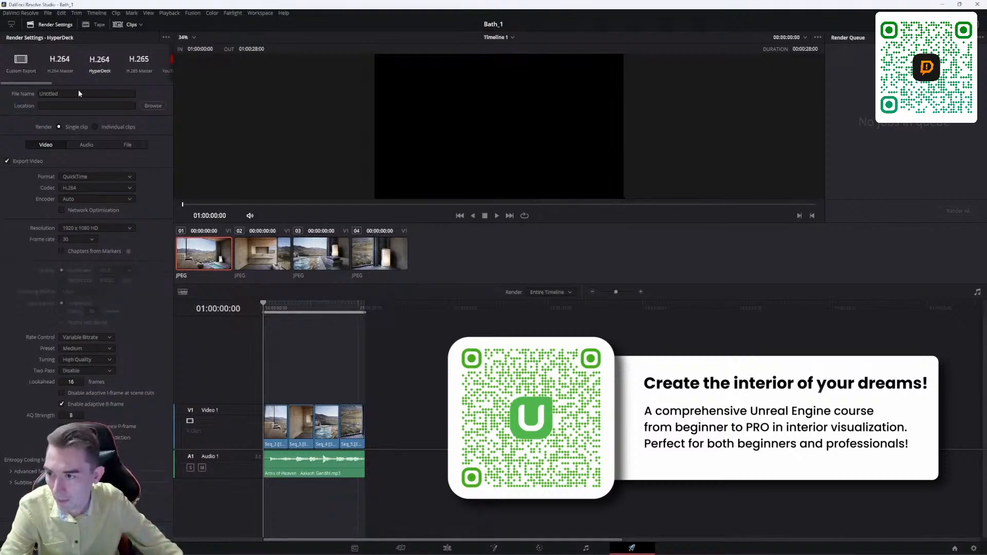
{"action": "left_click", "coordinate": [66, 94]}
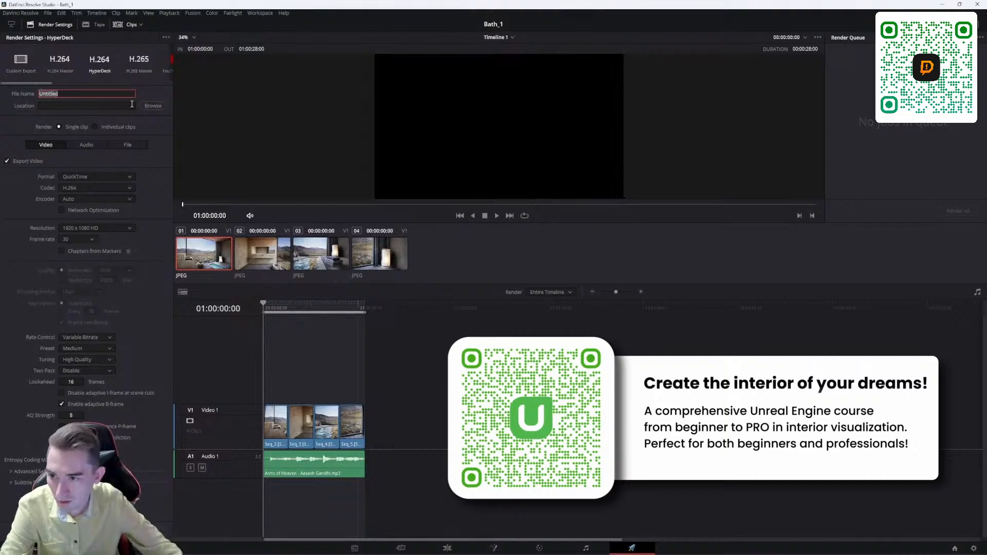
{"action": "left_click", "coordinate": [153, 106]}
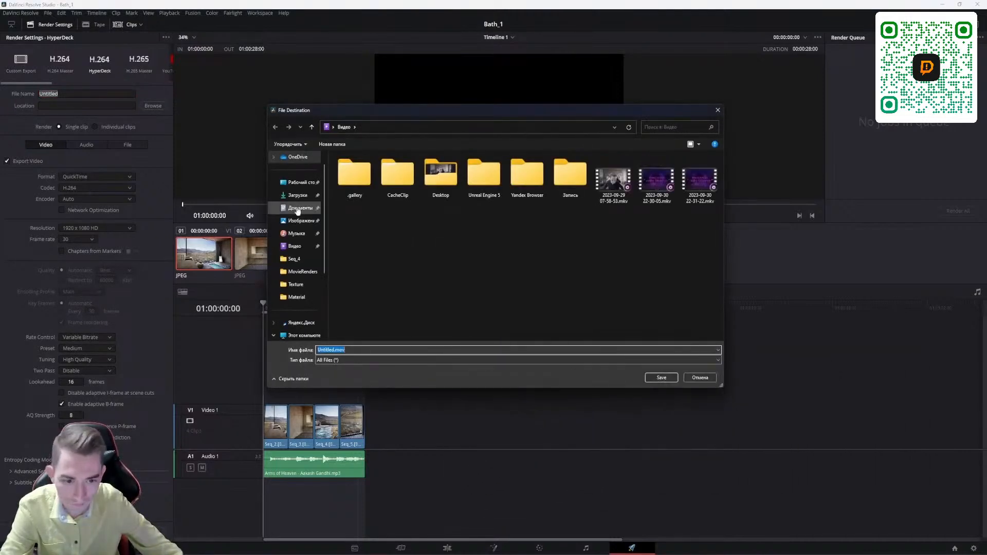
{"action": "left_click", "coordinate": [298, 209]}
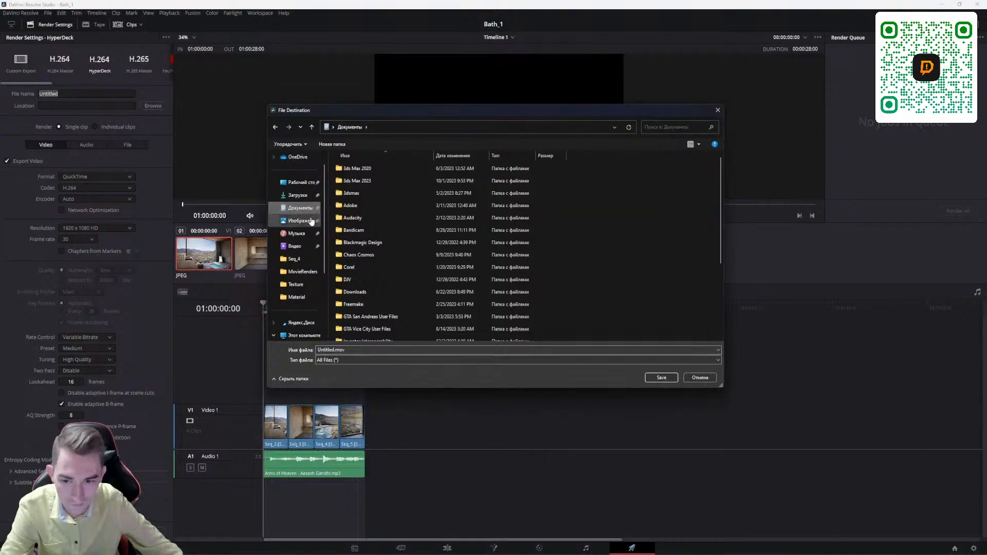
{"action": "scroll", "coordinate": [355, 257], "scroll_direction": "down", "scroll_amount": 3}
{"action": "scroll", "coordinate": [360, 280], "scroll_direction": "up", "scroll_amount": 3}
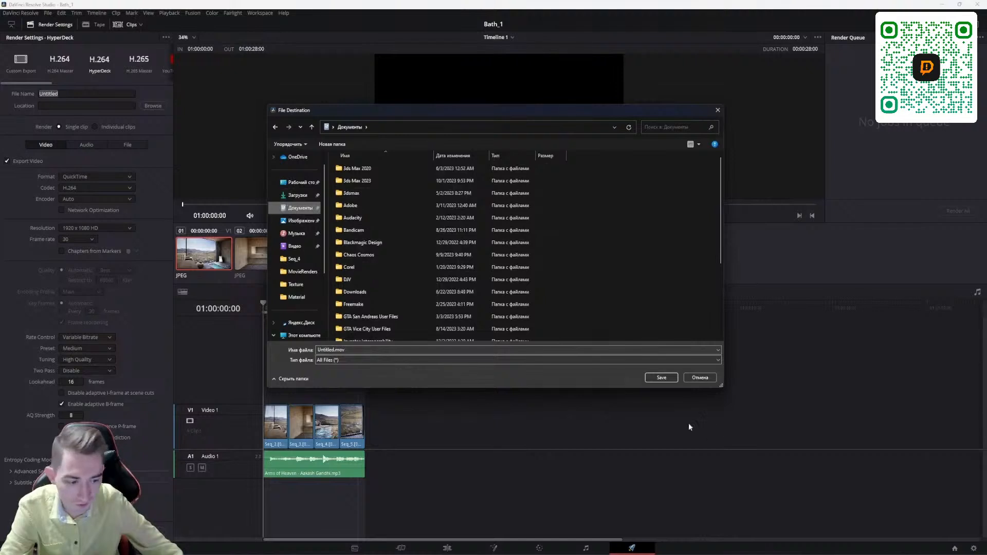
{"action": "left_click", "coordinate": [668, 380]}
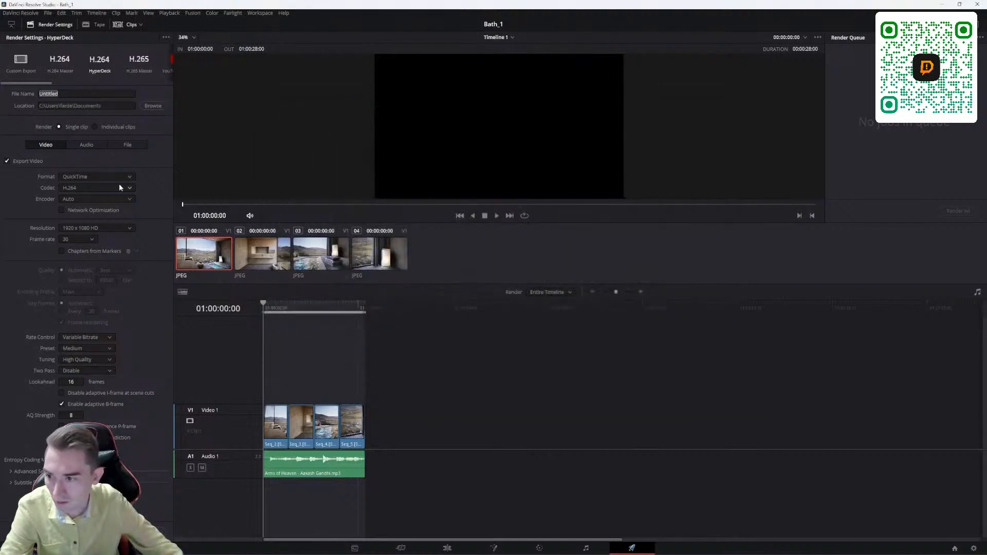
Set the video export to MP4 format with the NVIDIA encoder and a frame rate of 30.
{"action": "left_click", "coordinate": [74, 178]}
{"action": "left_click", "coordinate": [73, 187]}
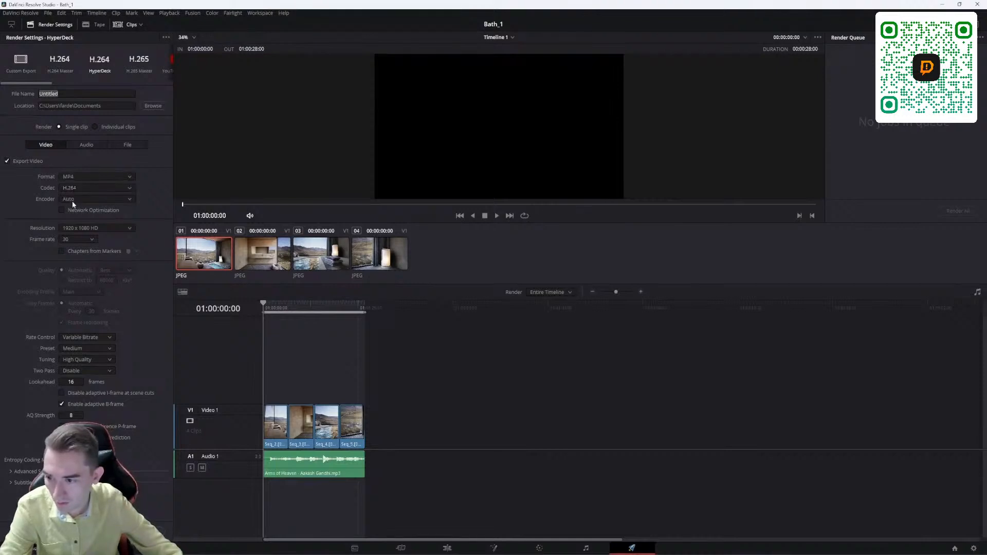
{"action": "left_click", "coordinate": [72, 200]}
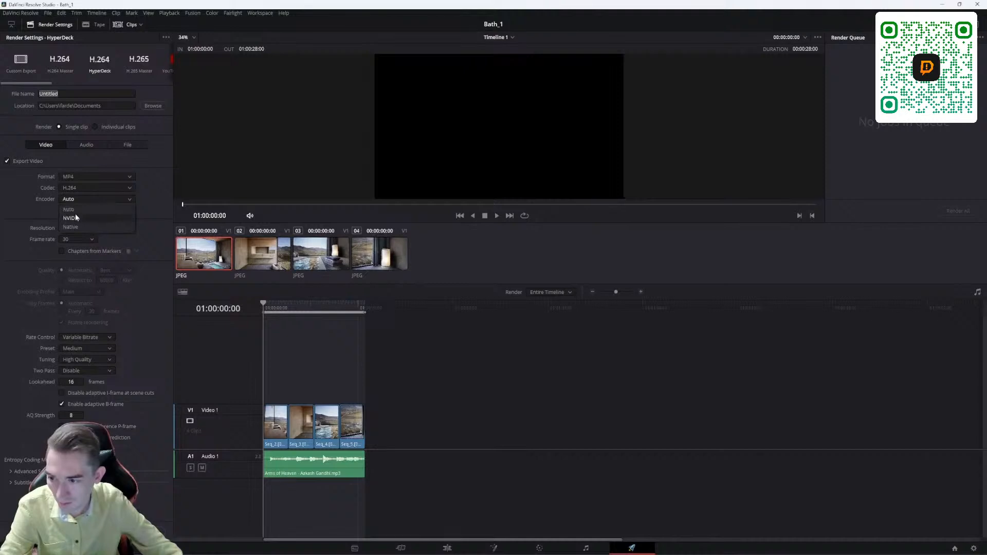
{"action": "left_click", "coordinate": [75, 218]}
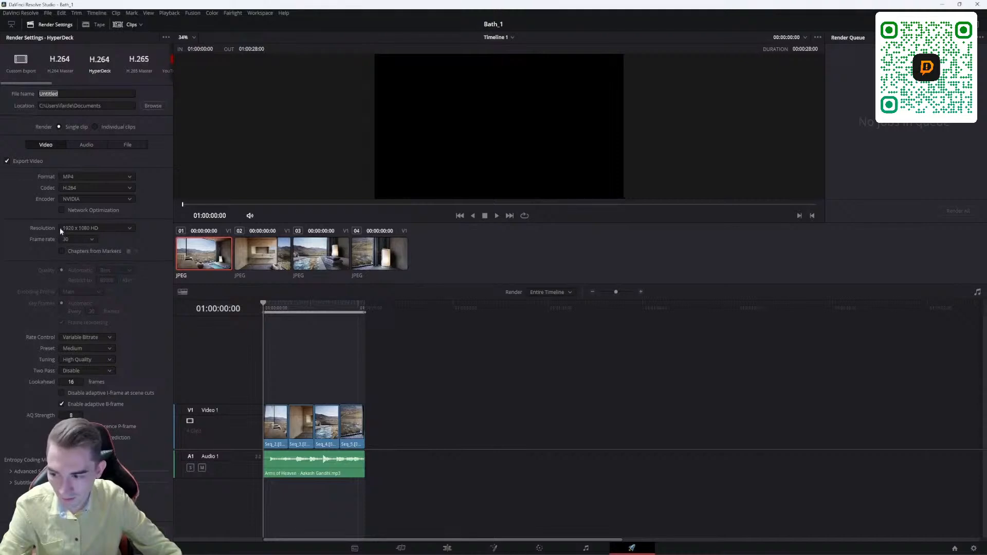
{"action": "left_click", "coordinate": [71, 241]}
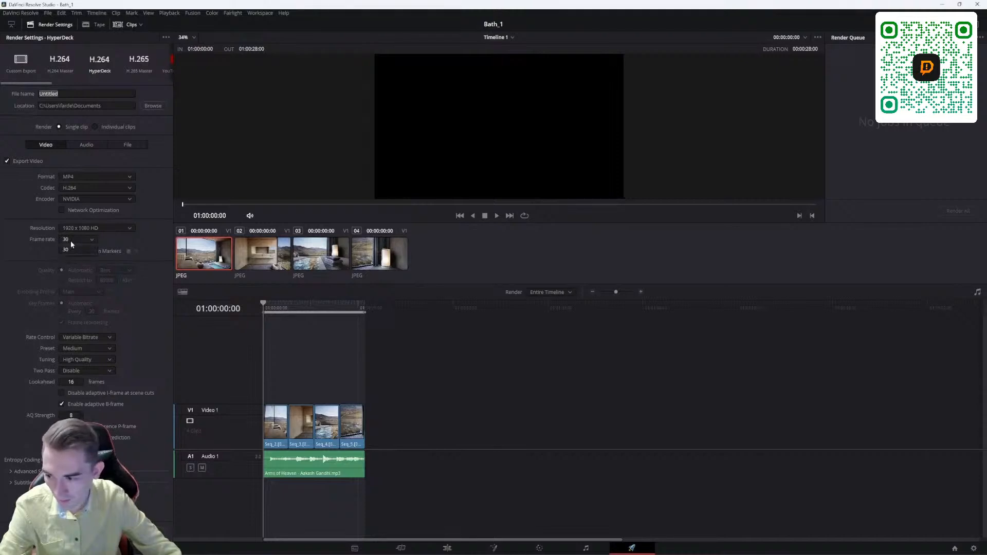
{"action": "left_click", "coordinate": [71, 247]}
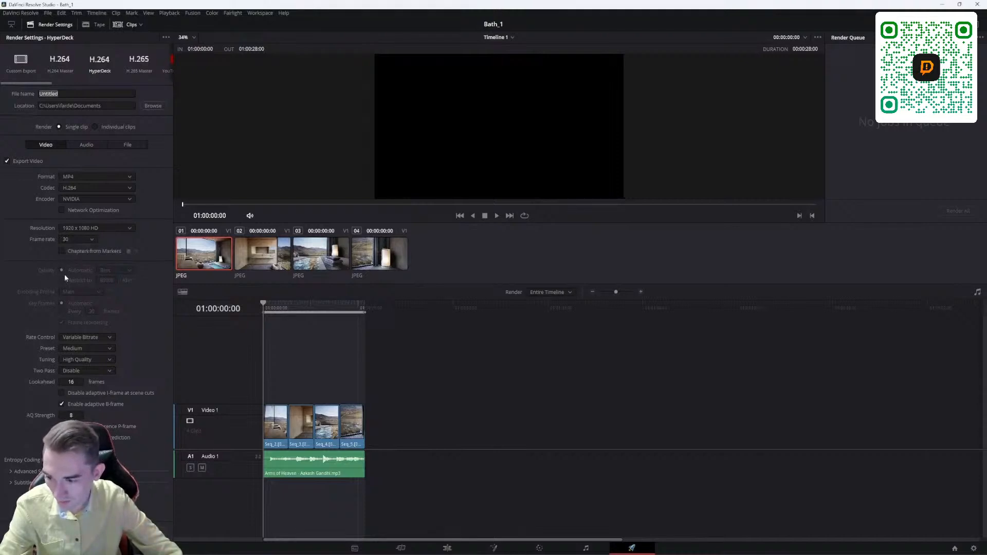